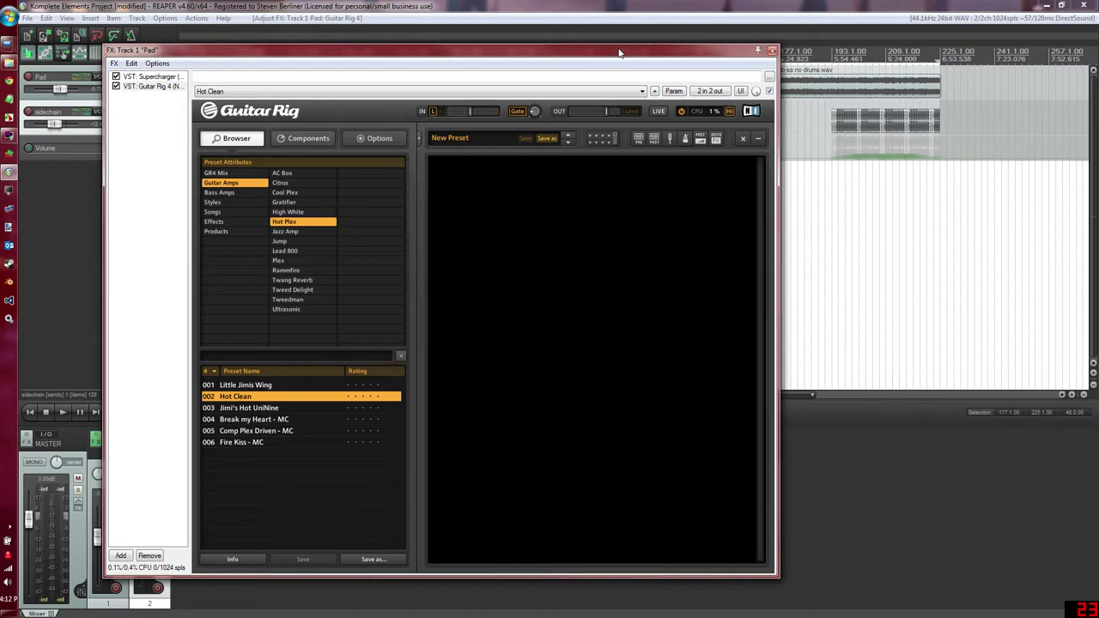
Play the project from measure 177, lower the master volume to -0.23 dB and stop playback
drag(614, 55, 611, 53)
click(776, 49)
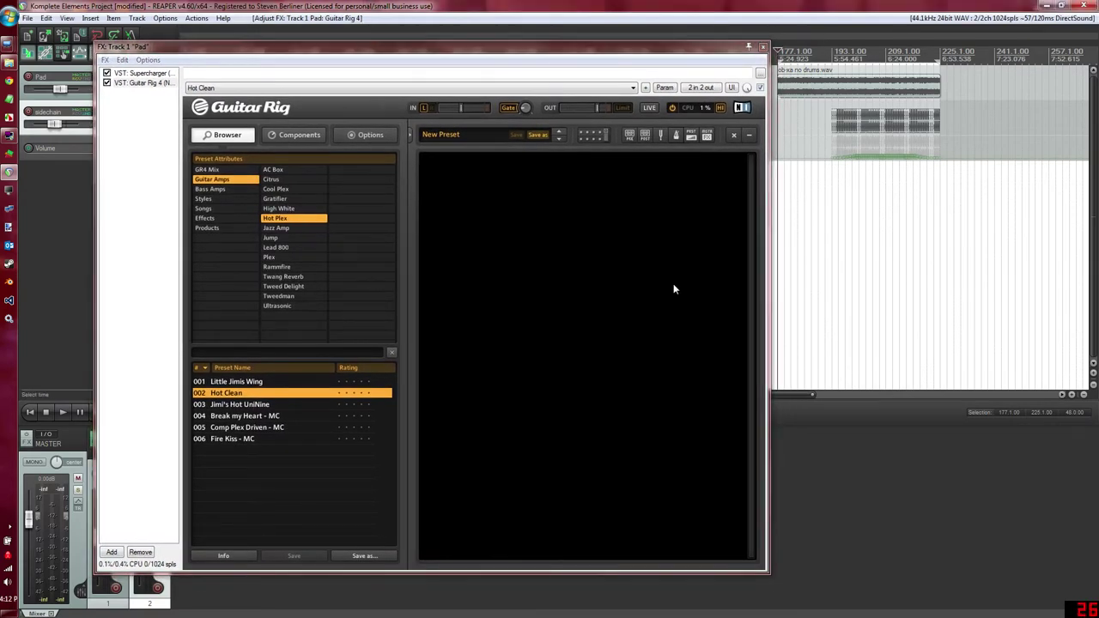
click(62, 415)
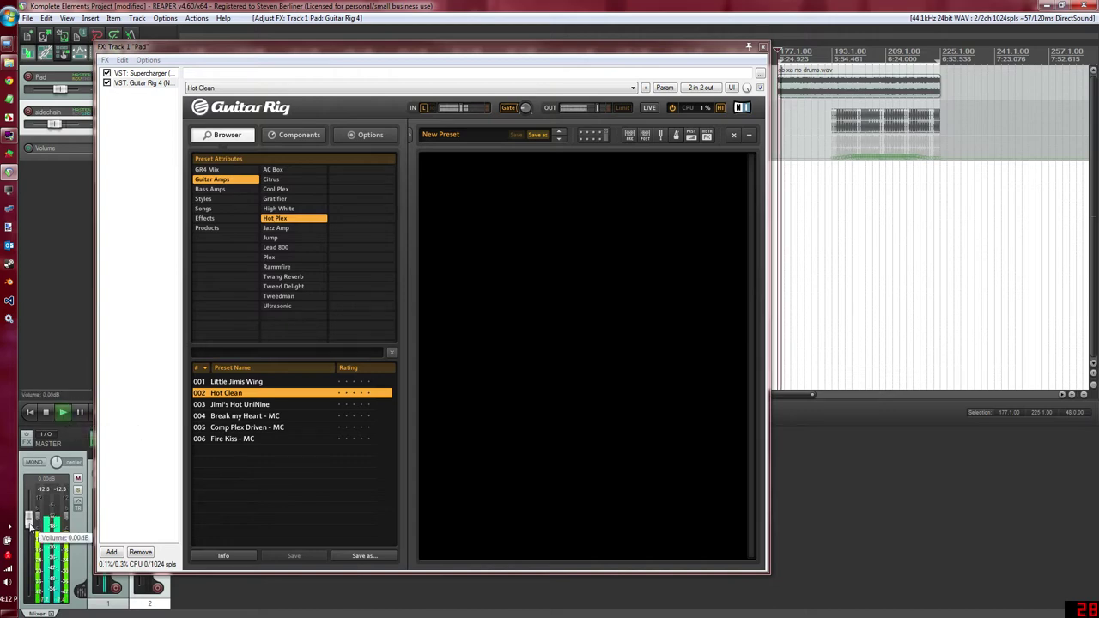
scroll(31, 527, down, 2)
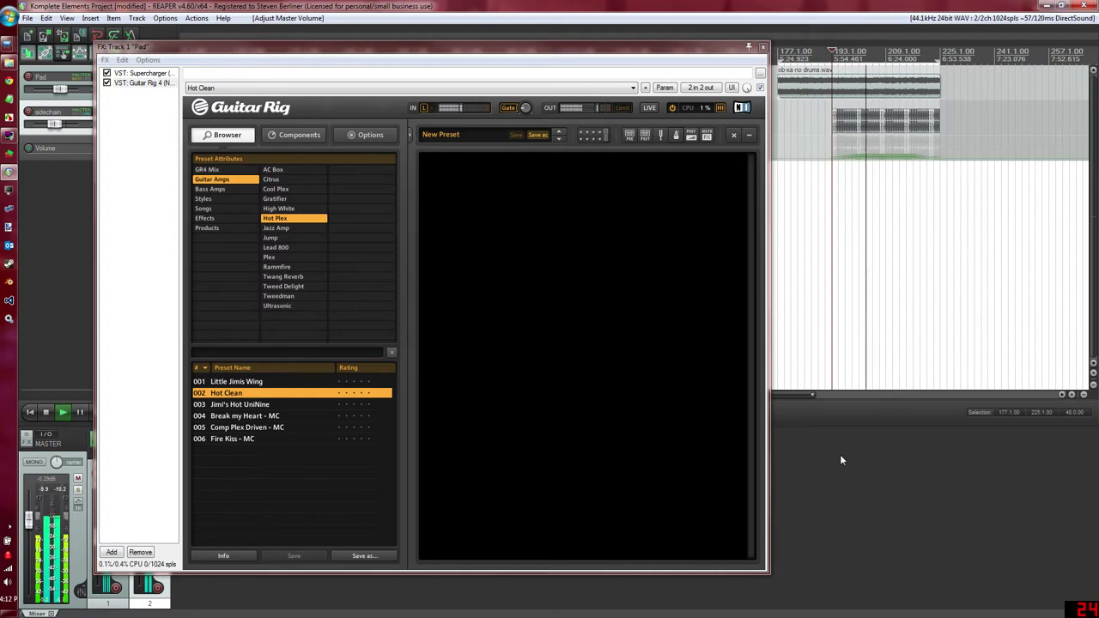
click(49, 413)
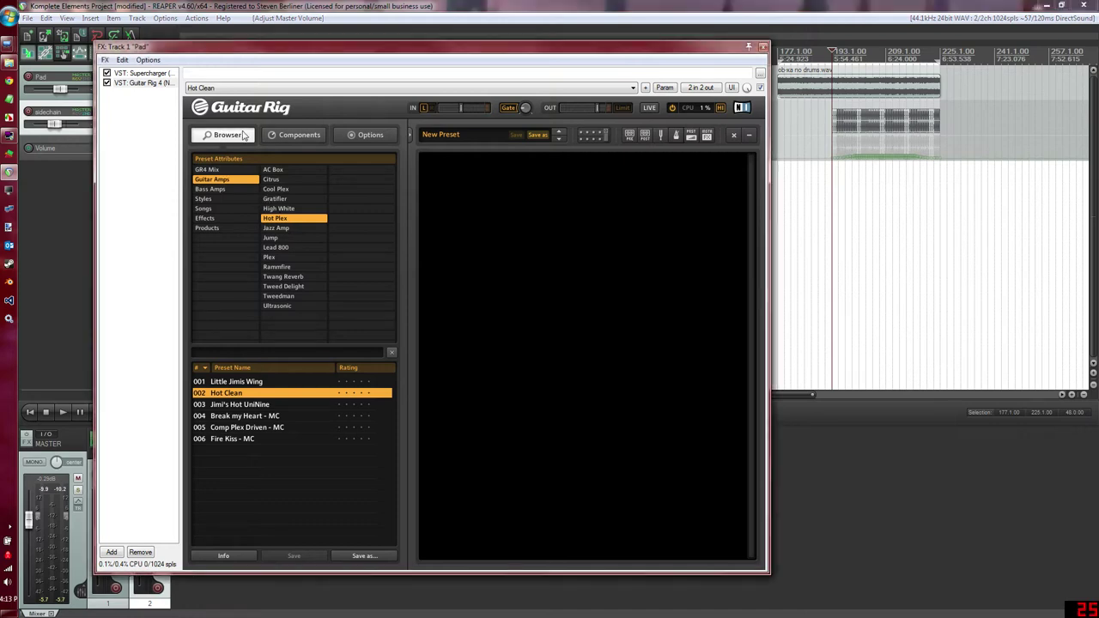
Load the Hot Clean preset from the Hot Plex guitar amp presets
click(274, 210)
click(280, 220)
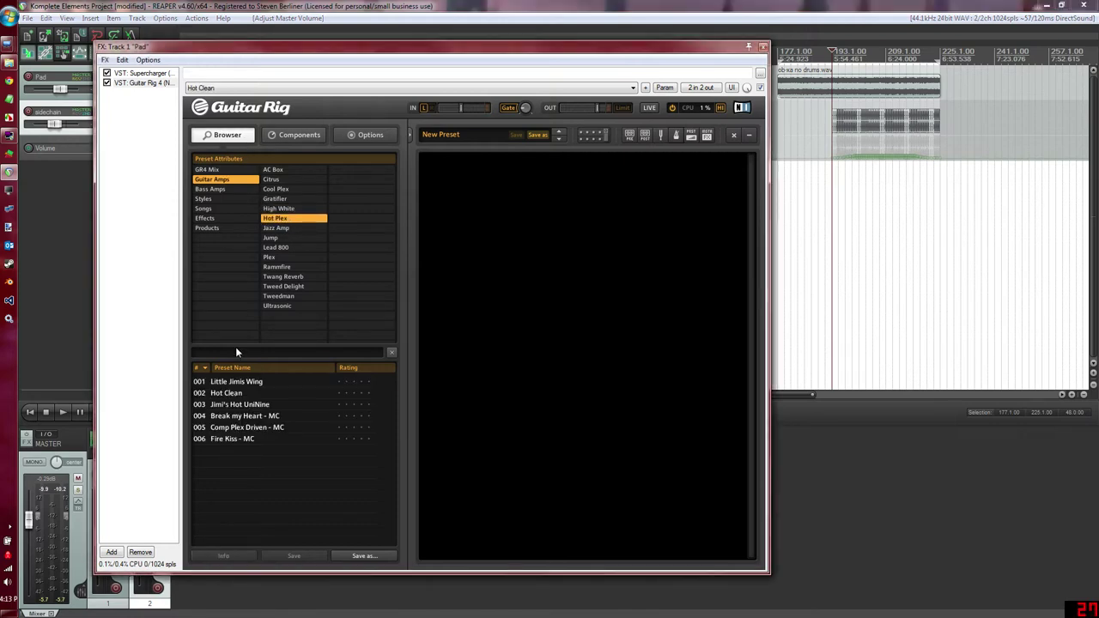
click(239, 397)
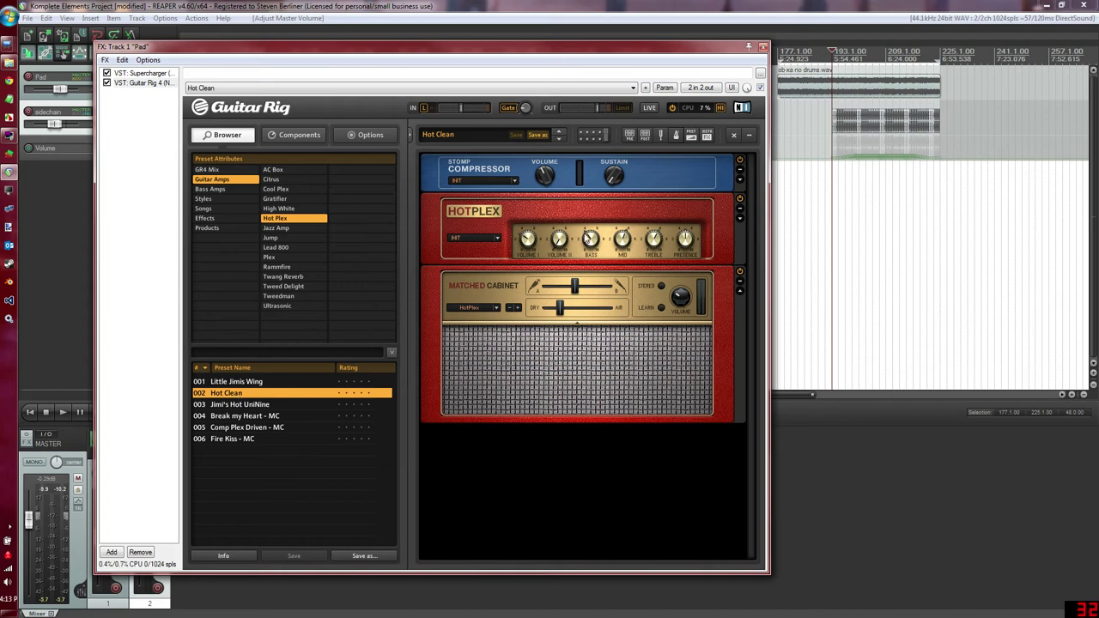
Load the Corn Now - MC preset from the Gratifier presets and clear the whole rack
click(276, 198)
click(240, 416)
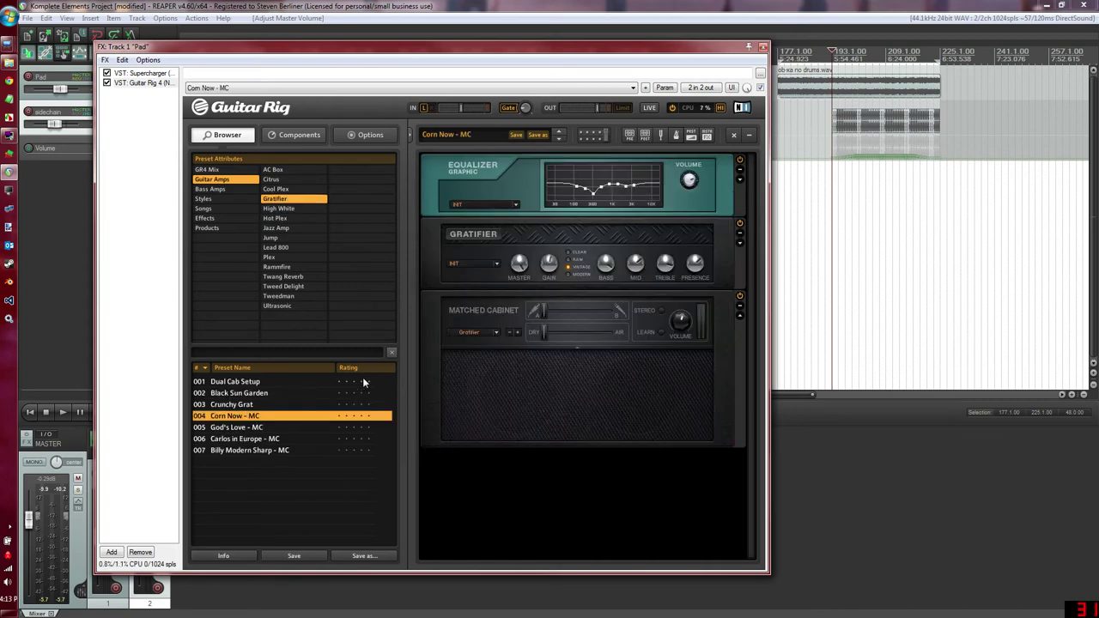
click(539, 232)
click(562, 301)
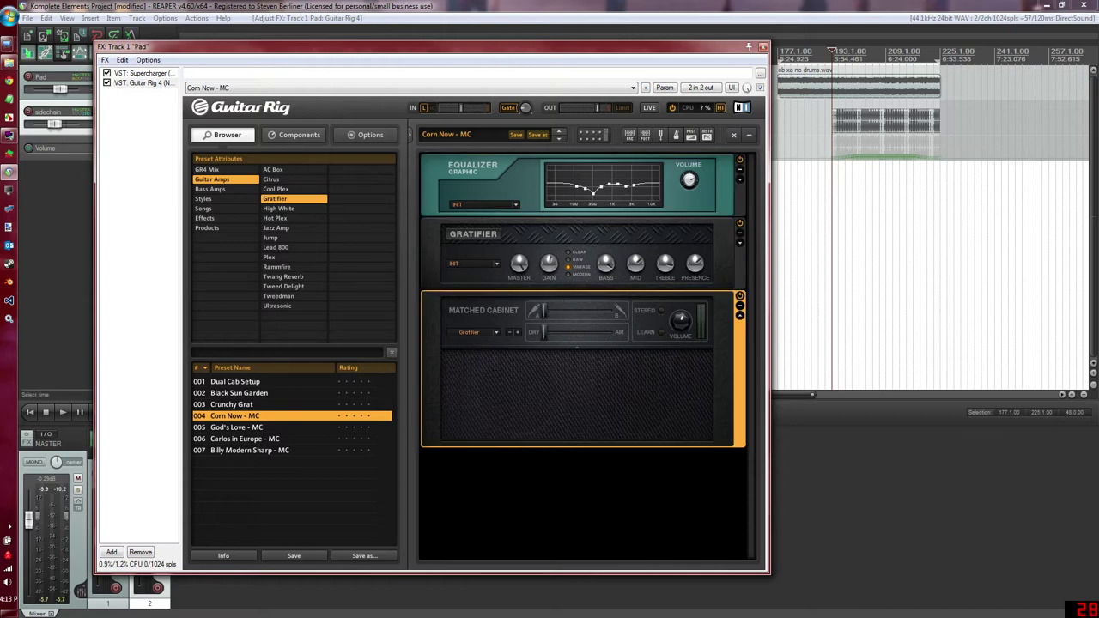
click(734, 135)
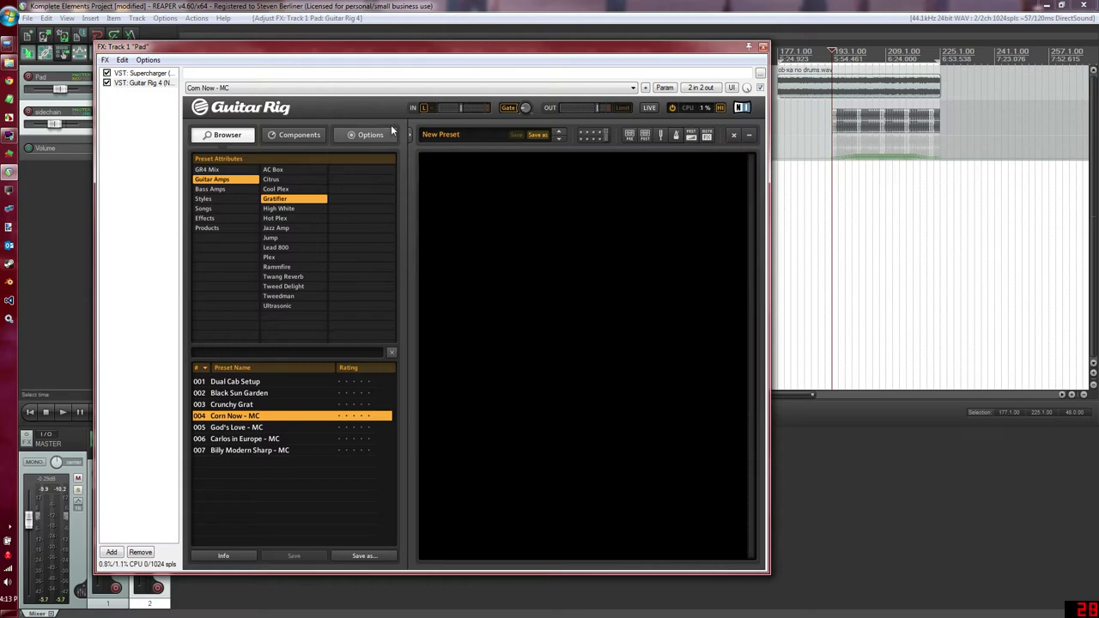
Show the component library and expand the Delay / Echo, Distortion, Dynamics and Equalizer categories
click(284, 136)
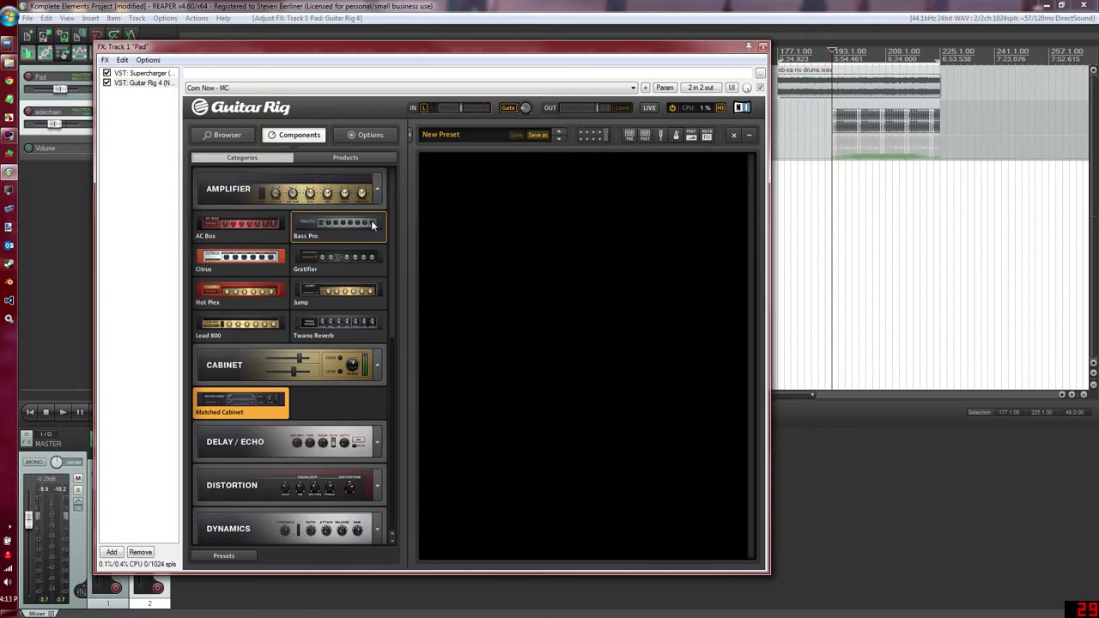
scroll(371, 344, down, 1)
click(380, 373)
scroll(381, 373, down, 3)
click(378, 380)
scroll(378, 384, down, 5)
click(375, 372)
scroll(377, 375, down, 4)
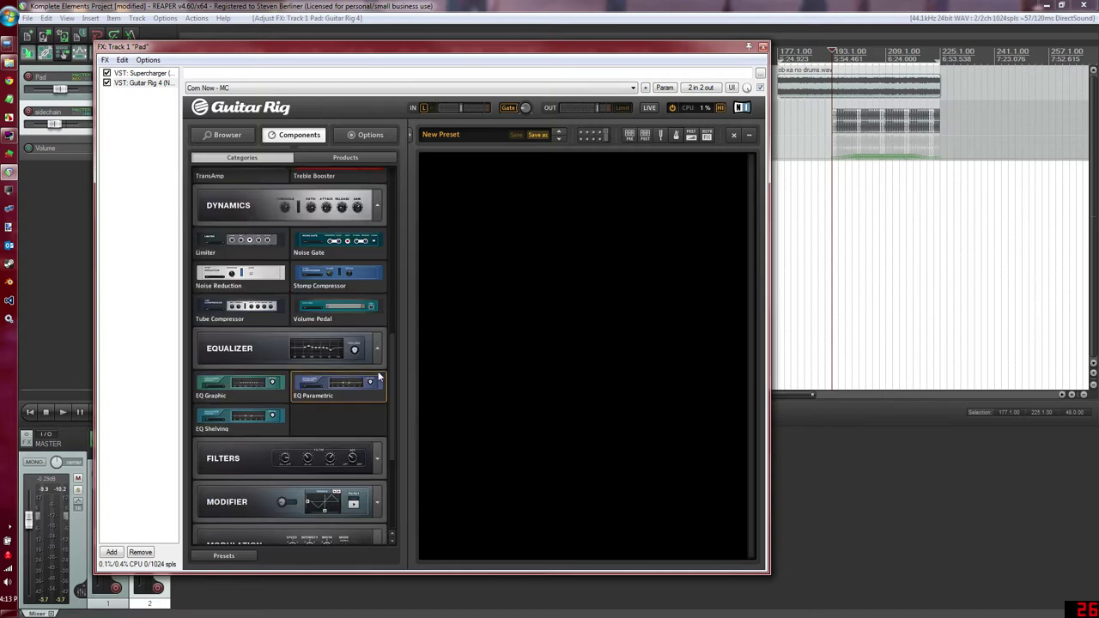
Expand the Filters, Modifier, Modulation, Pitch and Reverb component categories and return to the start of the library
click(378, 357)
scroll(378, 355, down, 2)
click(379, 345)
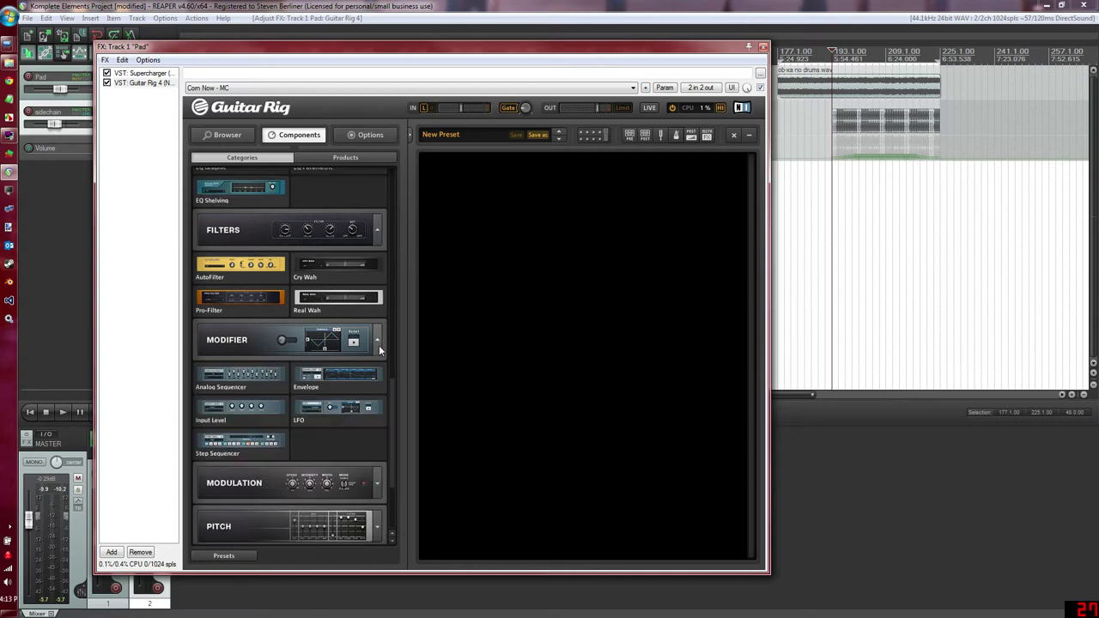
scroll(379, 356, down, 2)
click(378, 371)
scroll(376, 373, down, 2)
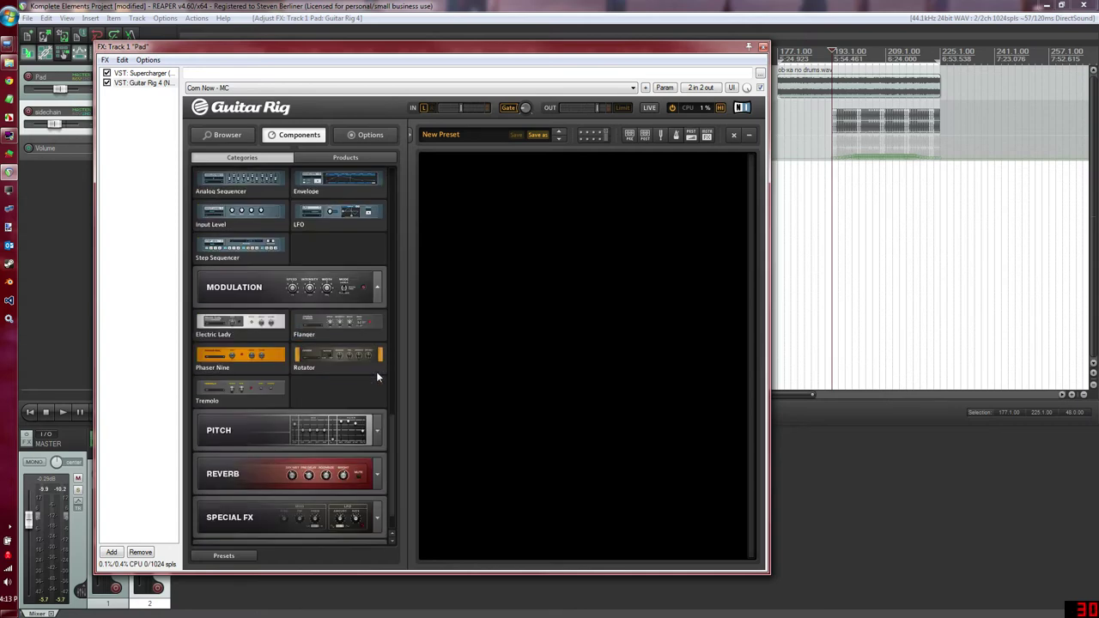
click(377, 430)
scroll(379, 420, down, 1)
click(378, 435)
scroll(378, 439, down, 1)
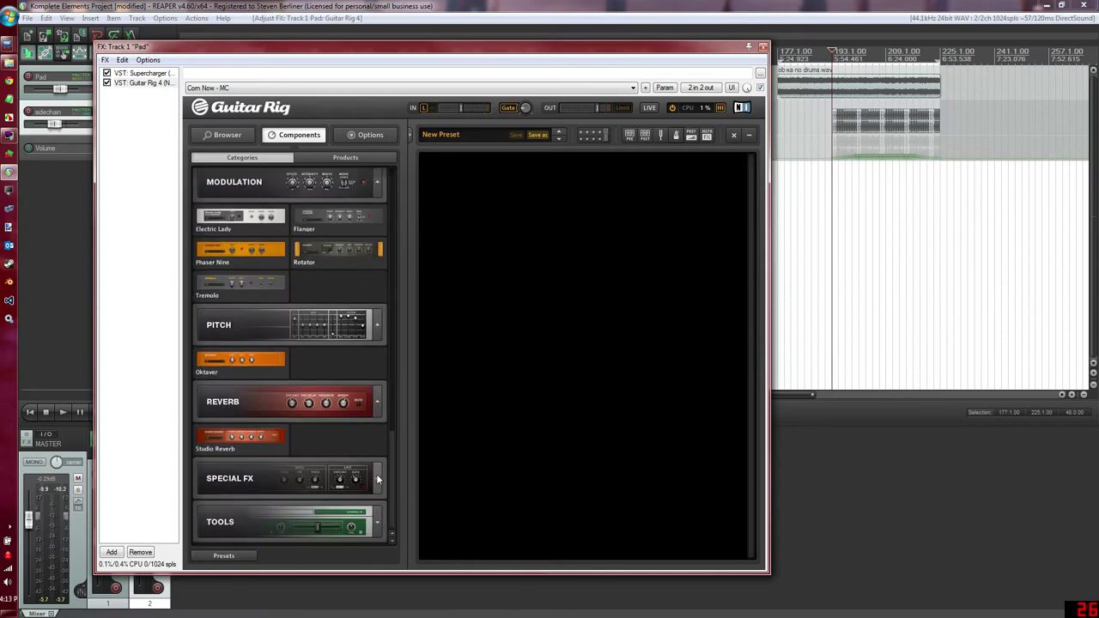
scroll(372, 500, up, 5)
scroll(372, 501, up, 15)
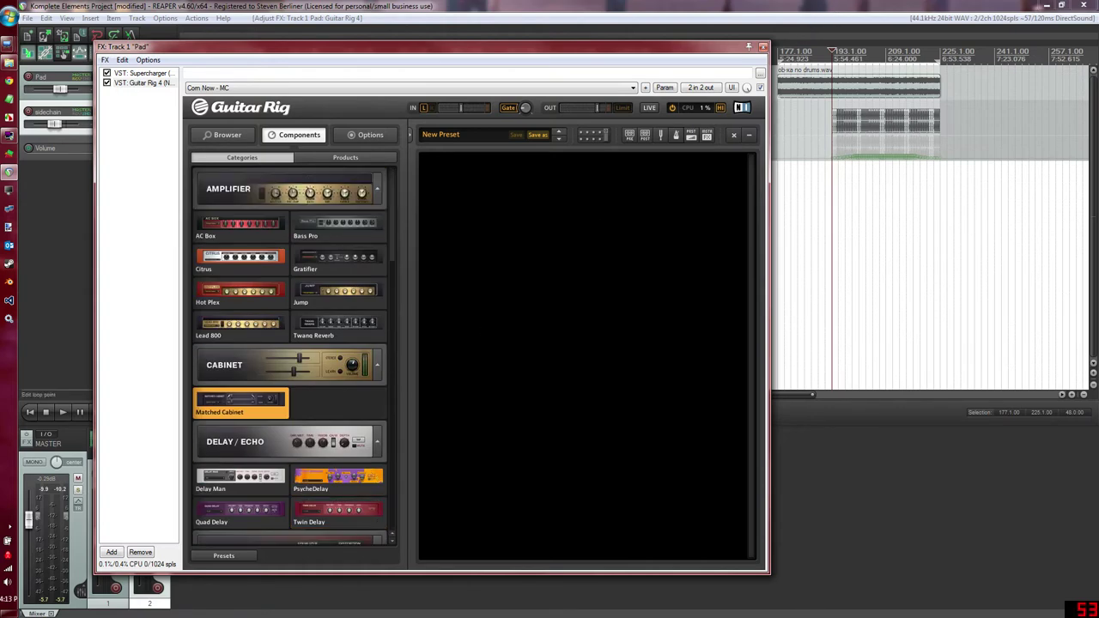
While playing from measure 177, add a Matched Cabinet to the empty rack and set its volume to about -4.3 dB
click(778, 54)
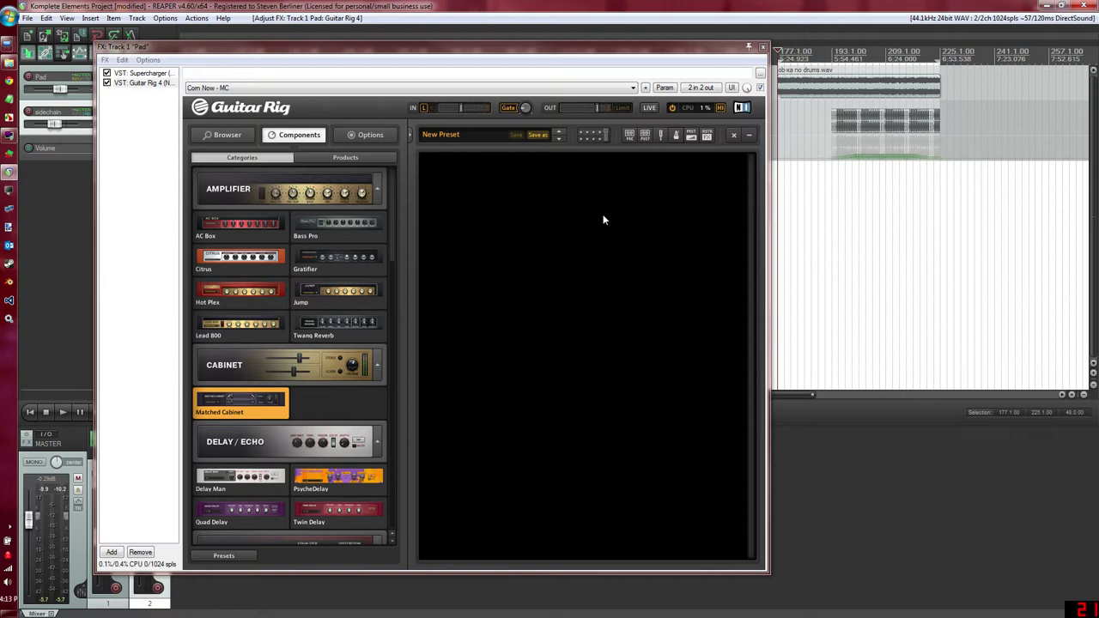
click(60, 412)
drag(236, 408, 528, 266)
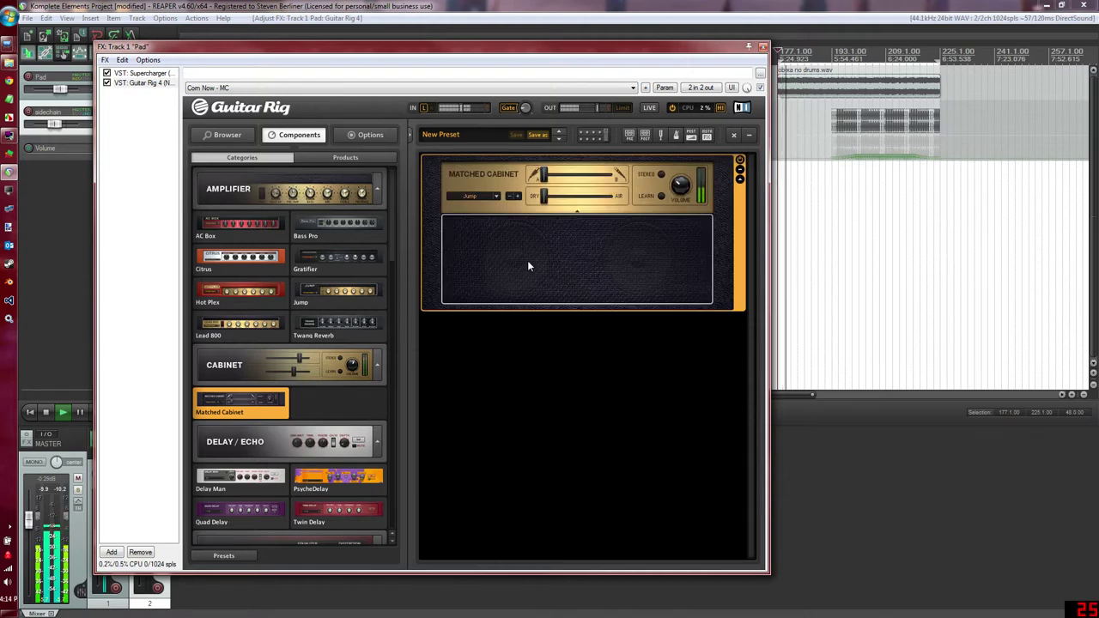
drag(682, 176, 687, 166)
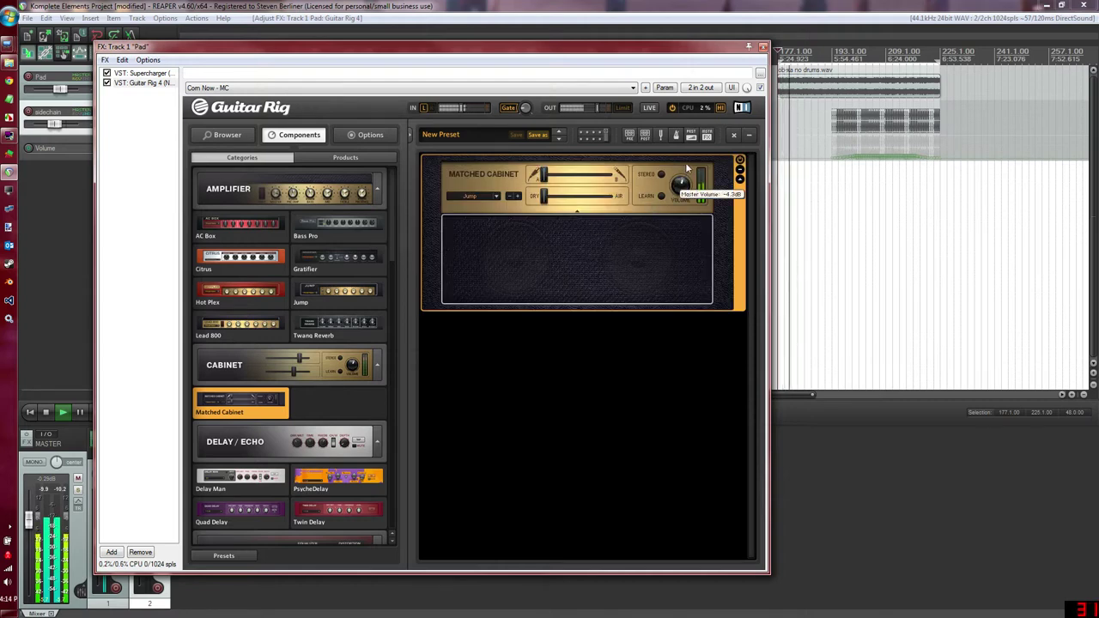
drag(626, 54, 639, 53)
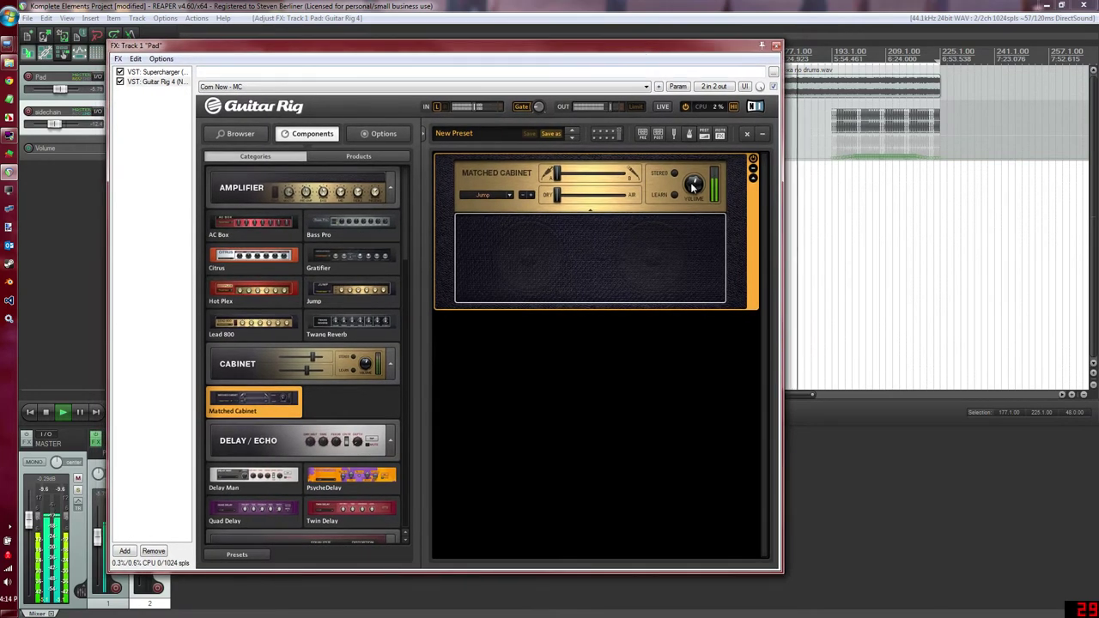
Switch the cabinet to High White (DR3), centre its A/B slider, raise Dry/Air well toward Air, and collapse its speaker view
click(529, 194)
click(523, 194)
click(522, 196)
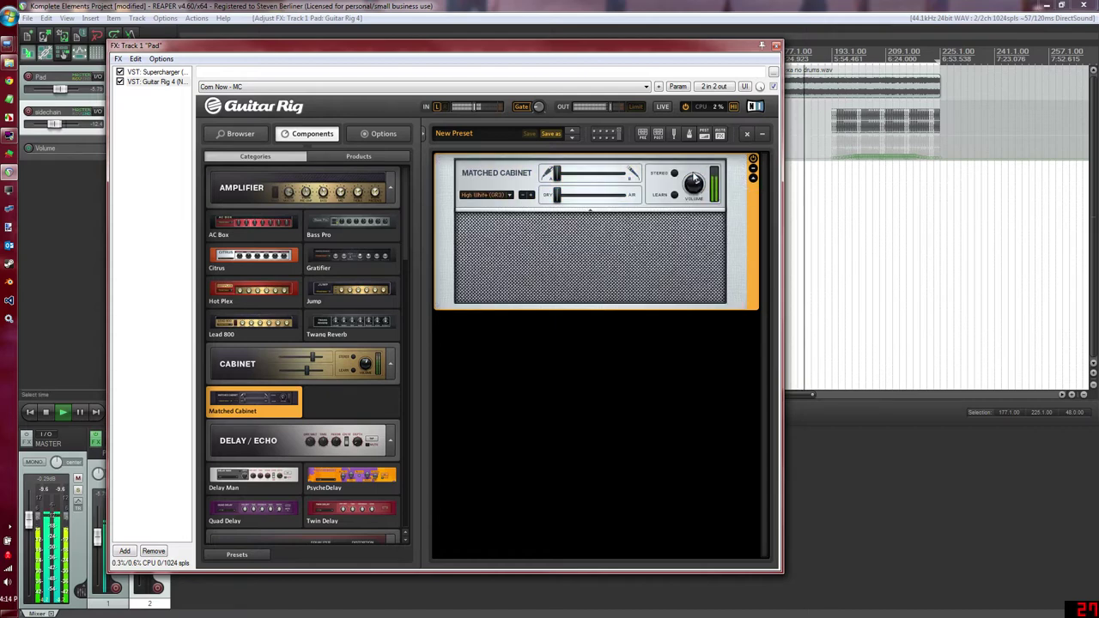
drag(556, 174, 588, 176)
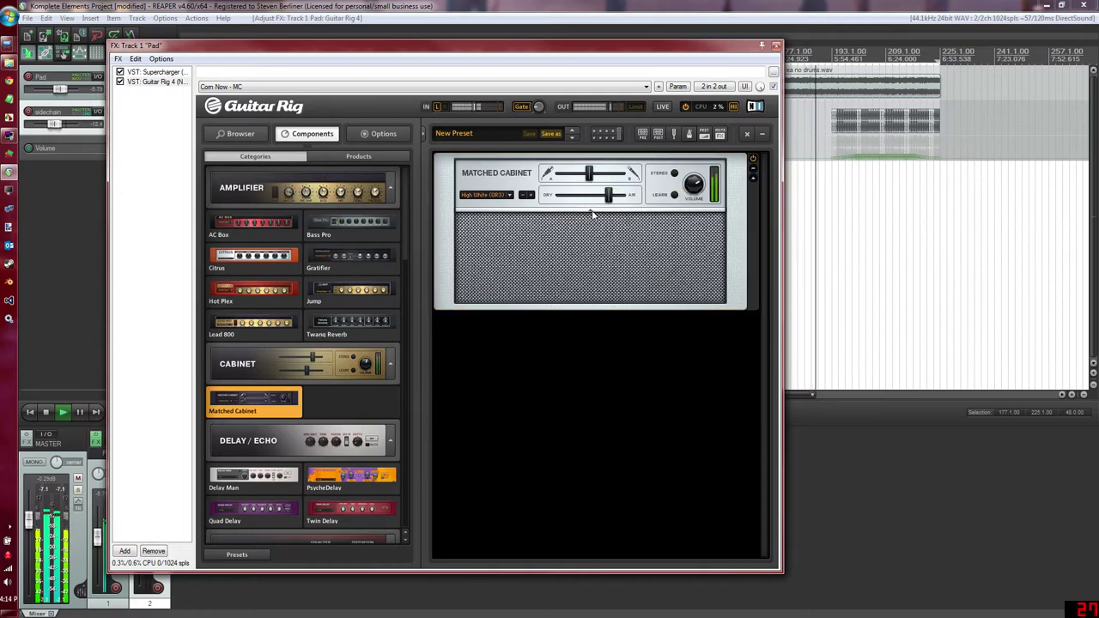
click(592, 214)
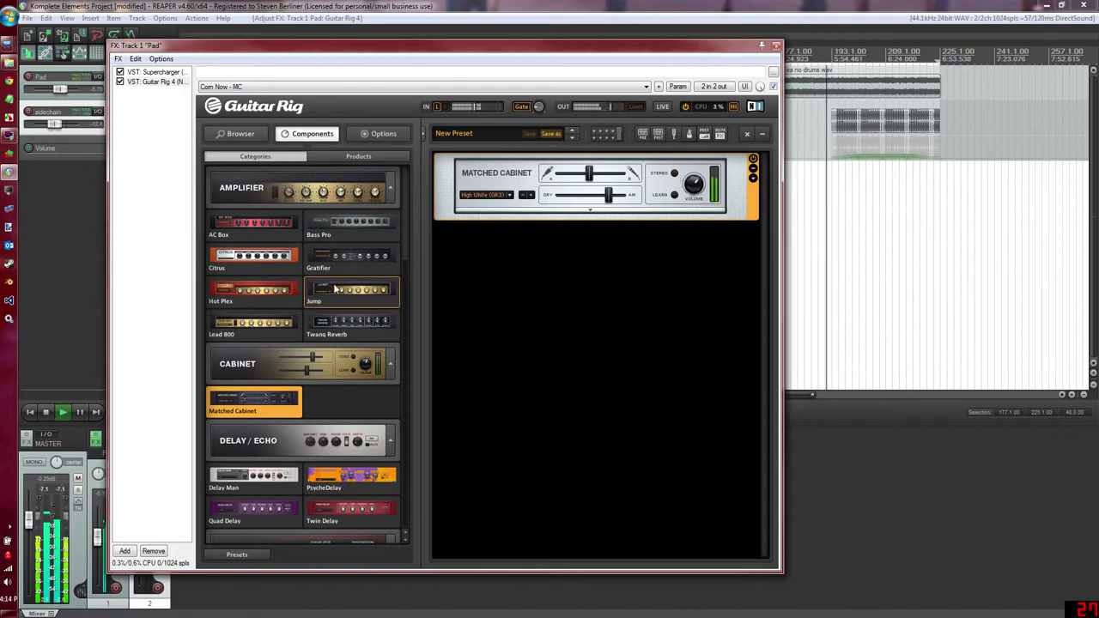
Restart playback from measure 177, try the Cat distortion below the cabinet and remove it from the rack
drag(730, 50, 709, 49)
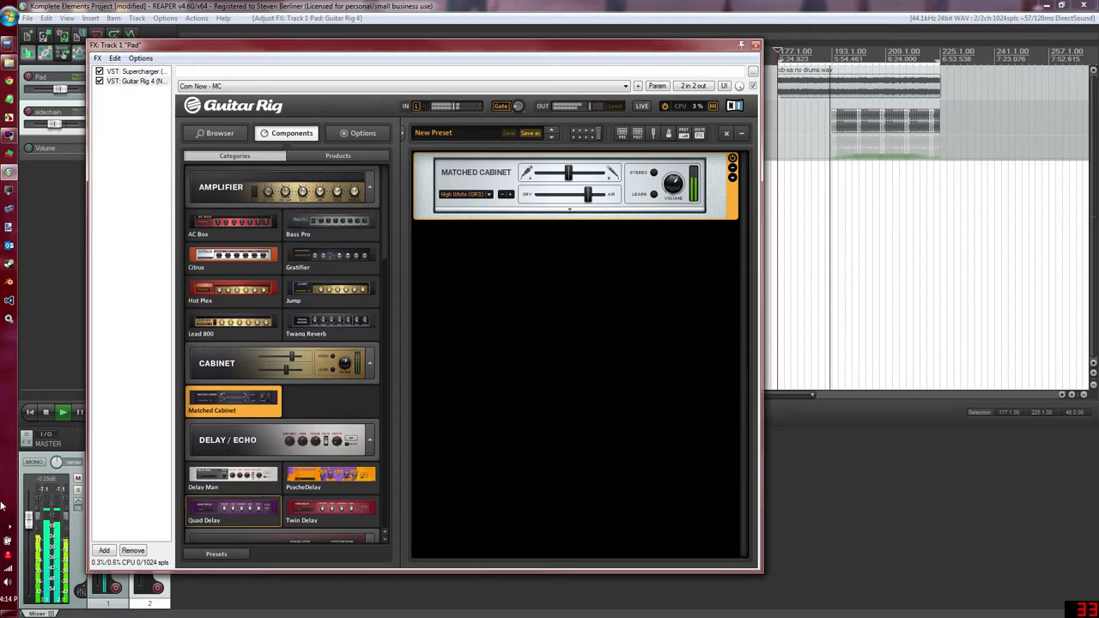
click(65, 412)
drag(385, 226, 386, 287)
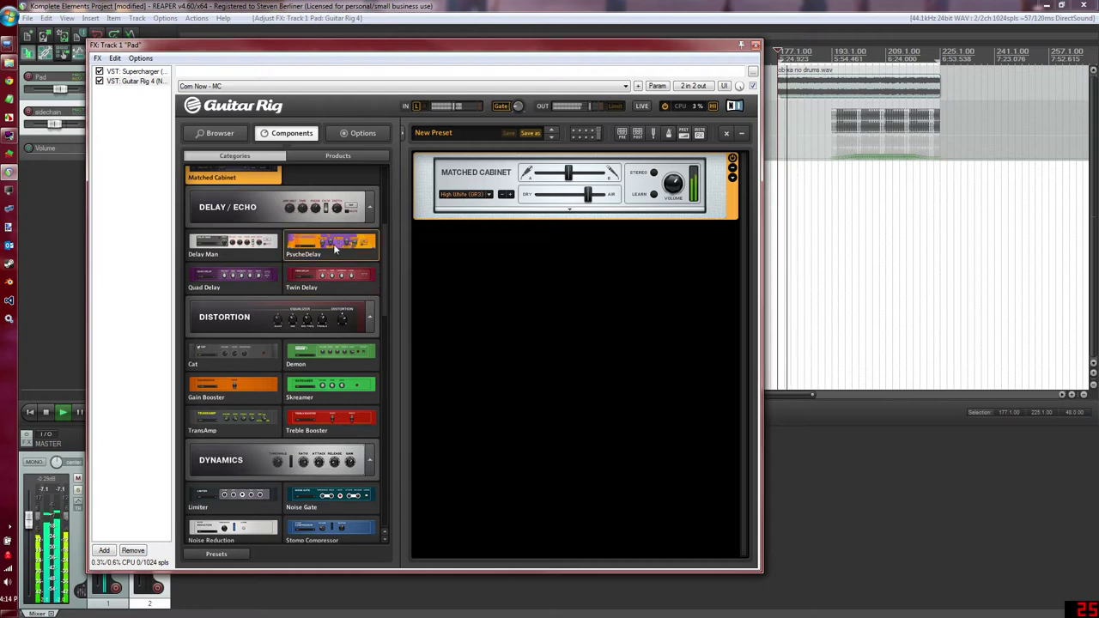
drag(266, 358, 514, 330)
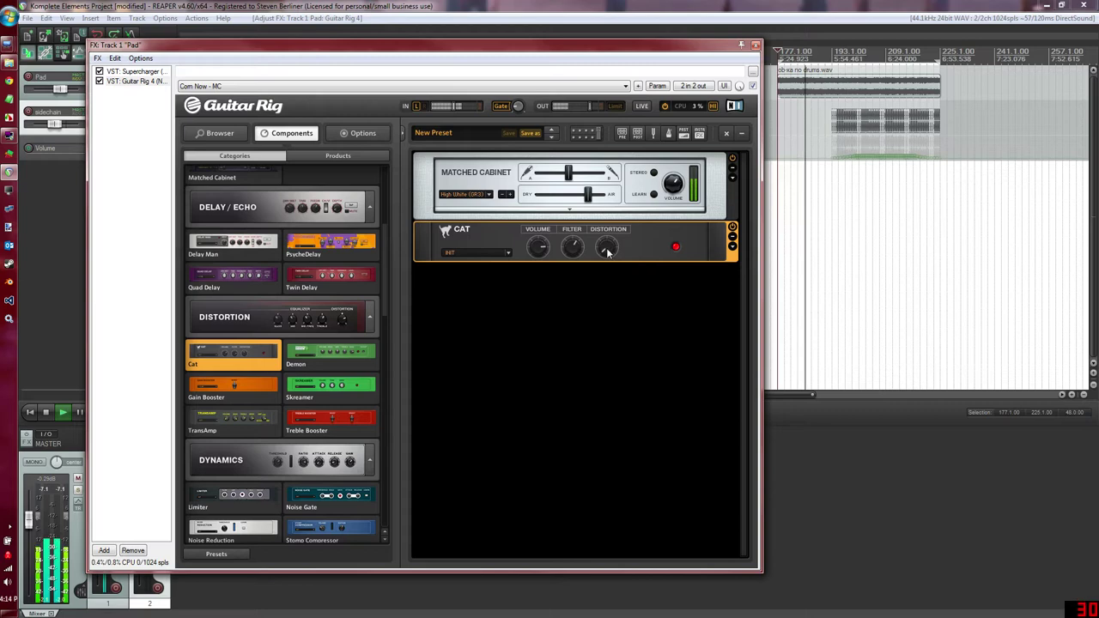
right_click(648, 245)
click(653, 250)
Add the EQ Graphic equalizer to the rack below the Matched Cabinet
scroll(260, 411, down, 1)
scroll(260, 411, down, 5)
scroll(333, 359, down, 6)
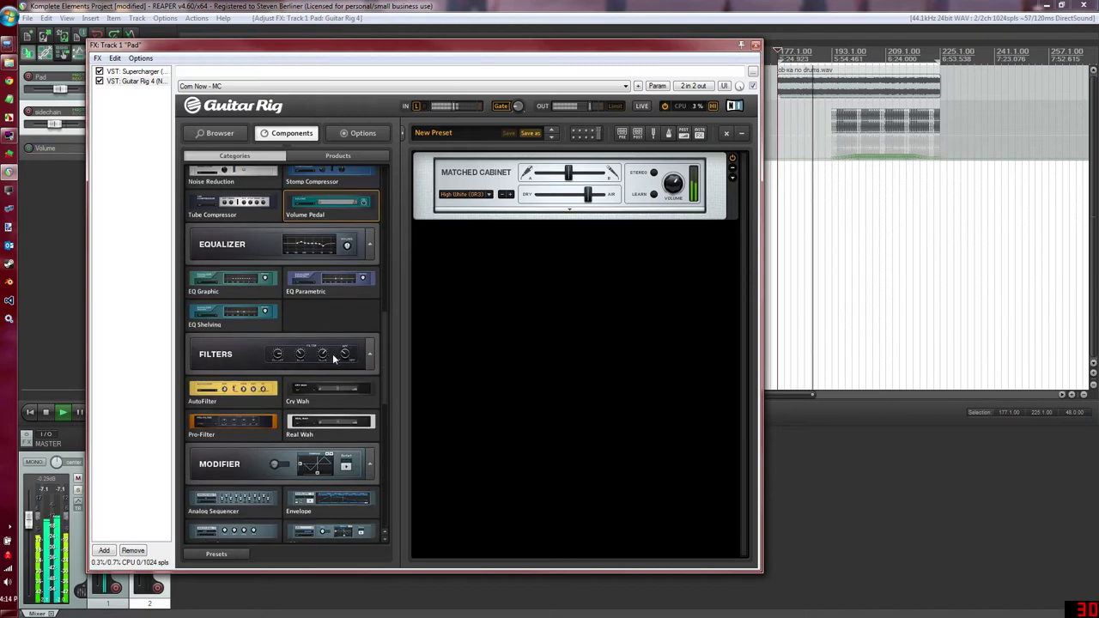
scroll(332, 354, down, 2)
scroll(331, 243, down, 1)
scroll(331, 250, up, 1)
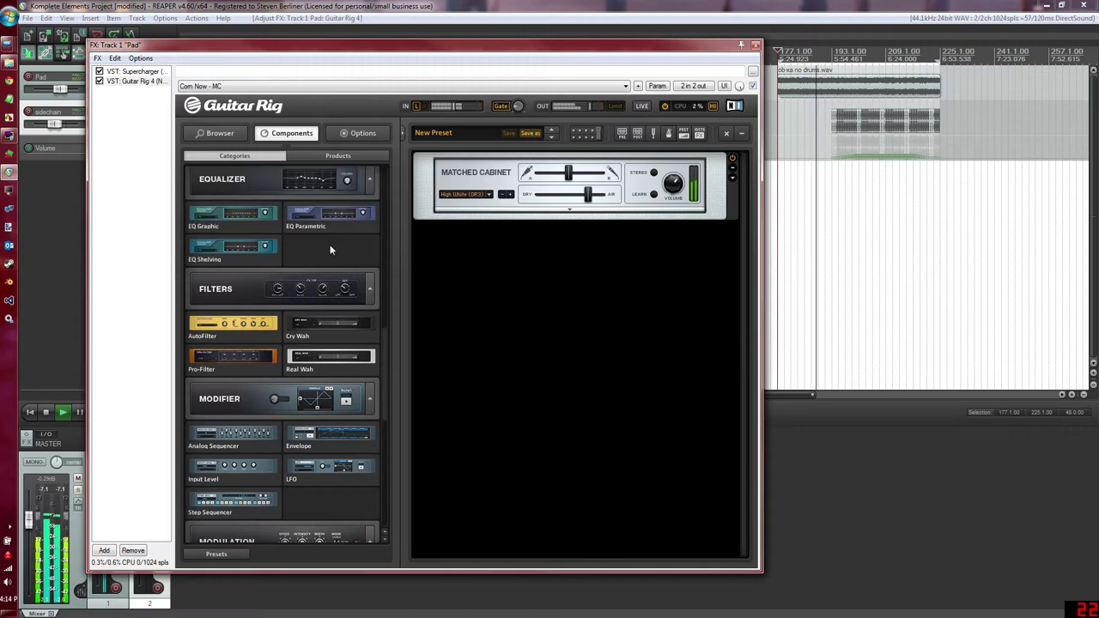
drag(293, 252, 569, 329)
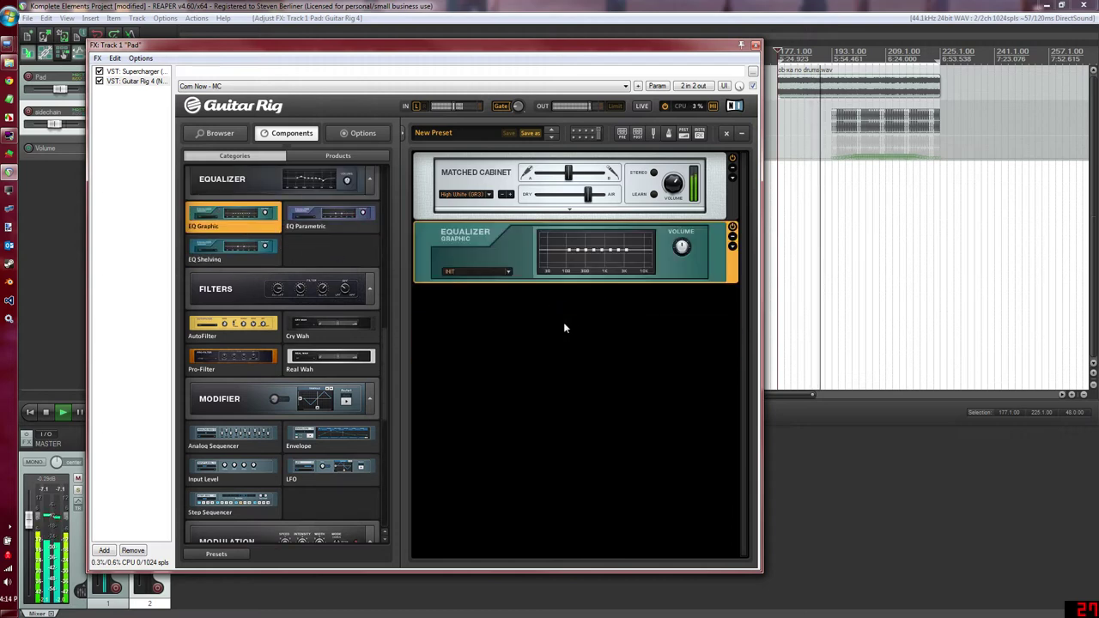
Raise and lower several bands of the graphic equalizer to hear their effect, and cut the equalizer from the rack
drag(625, 252, 630, 239)
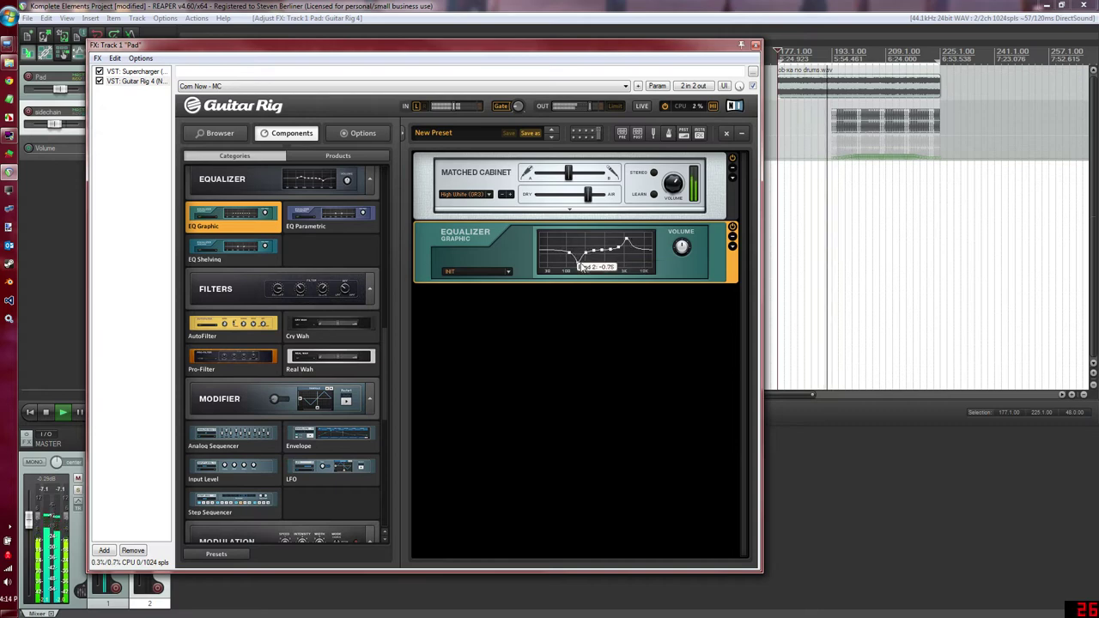
mouse_move(594, 251)
mouse_down()
mouse_move(568, 253)
mouse_move(577, 242)
mouse_move(579, 263)
mouse_move(595, 245)
mouse_move(595, 258)
mouse_move(617, 248)
mouse_move(593, 255)
mouse_move(607, 243)
mouse_move(612, 264)
mouse_move(595, 243)
mouse_move(592, 259)
mouse_move(578, 255)
mouse_move(621, 249)
mouse_move(604, 267)
mouse_move(623, 243)
mouse_up()
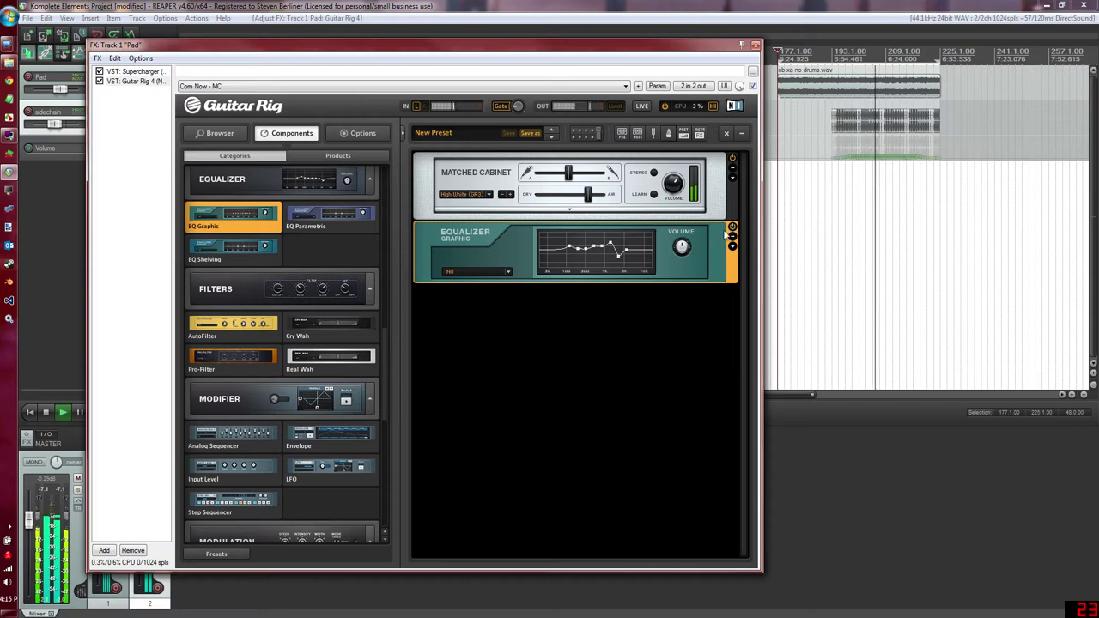
right_click(695, 234)
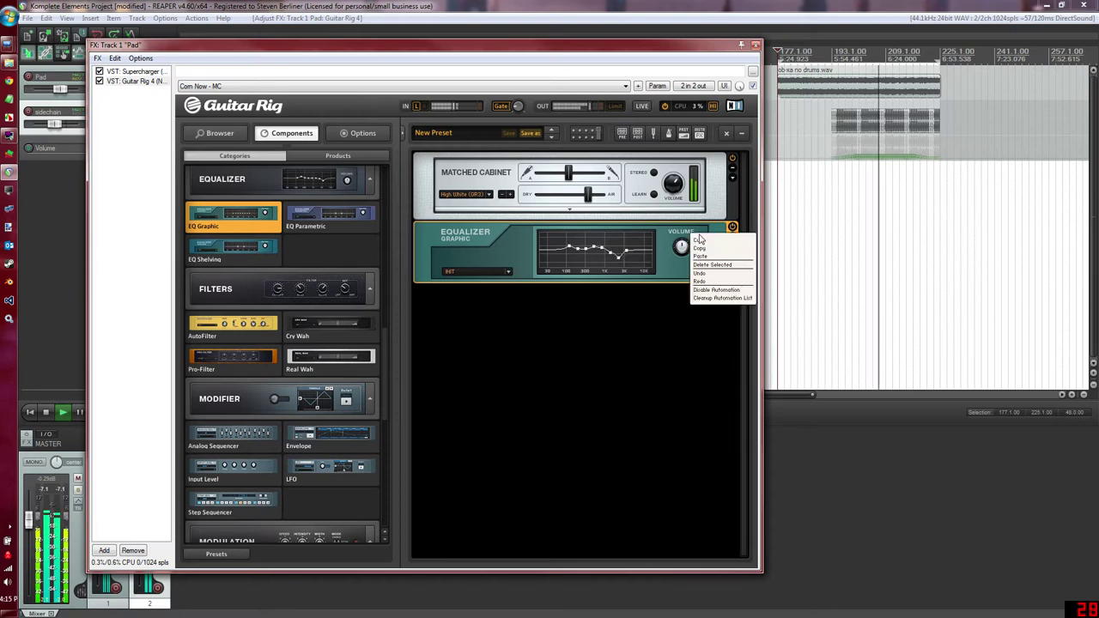
click(702, 242)
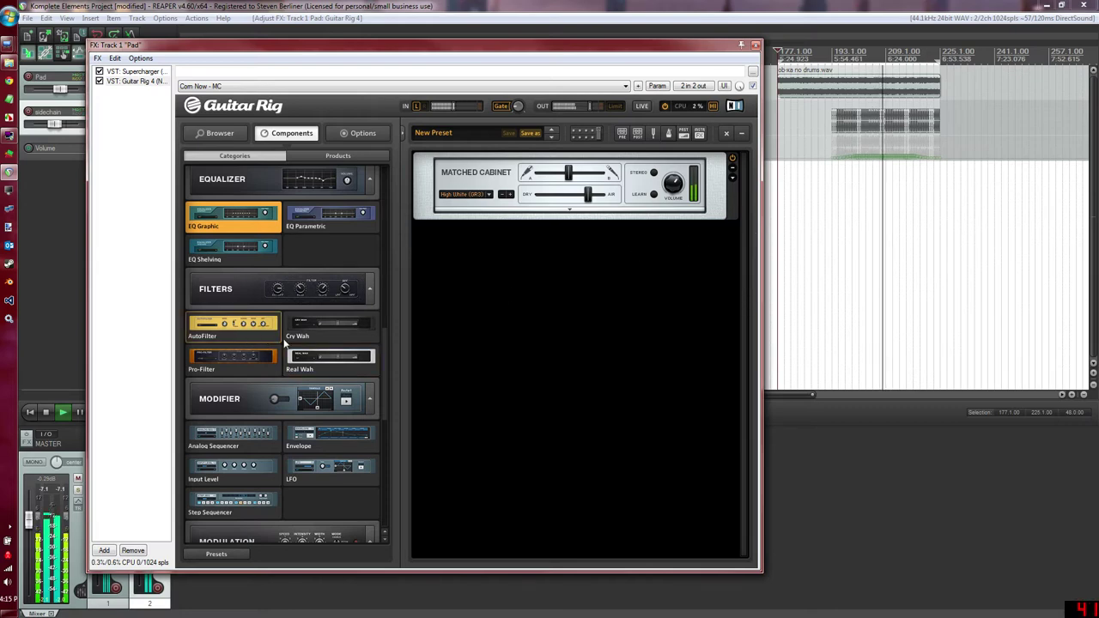
Add the Cry Wah filter below the cabinet, sweep its pedal fully to Down, and add the Real Wah filter beneath it
drag(315, 325, 512, 330)
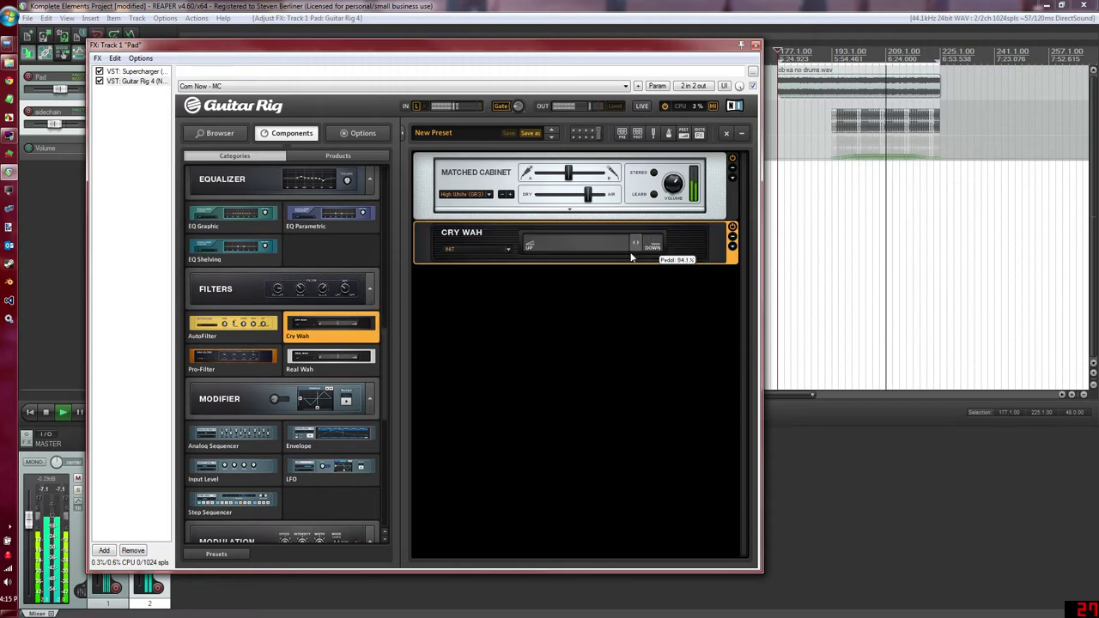
drag(532, 266, 657, 244)
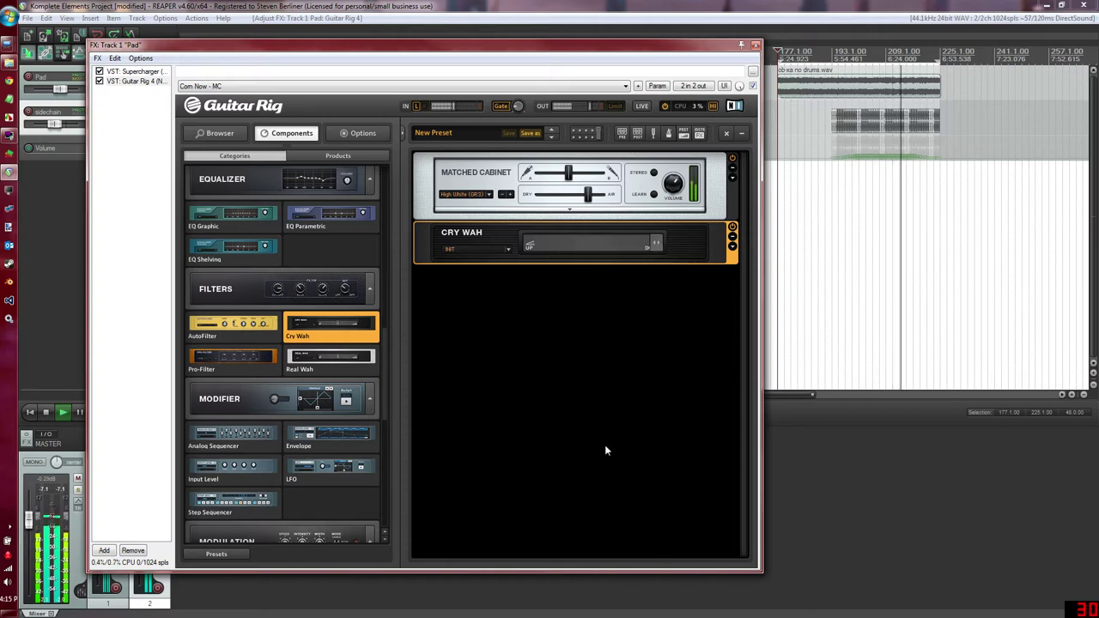
drag(327, 358, 567, 250)
Sweep the Real Wah and Cry Wah pedals in turn, bringing the Real Wah pedal to about 70.3 %
drag(598, 289, 626, 289)
drag(567, 249, 573, 292)
drag(610, 245, 643, 245)
drag(584, 288, 626, 288)
drag(631, 247, 609, 246)
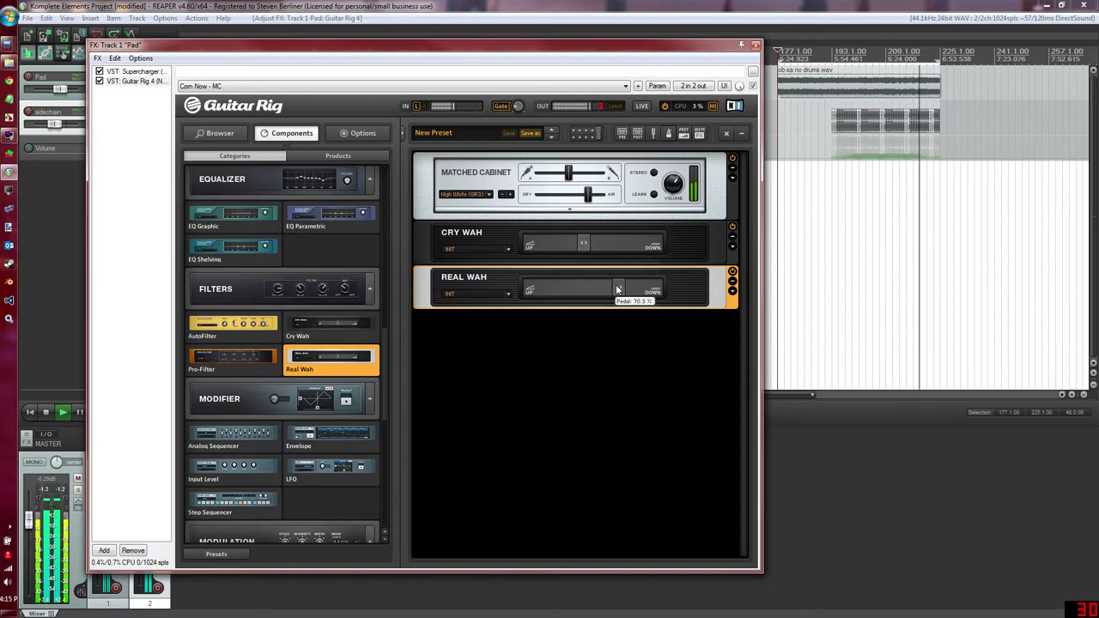
Sweep the Cry Wah and Real Wah pedals alternately in both directions to hear the two filters working together
drag(567, 287, 559, 288)
drag(586, 247, 621, 248)
drag(583, 287, 556, 292)
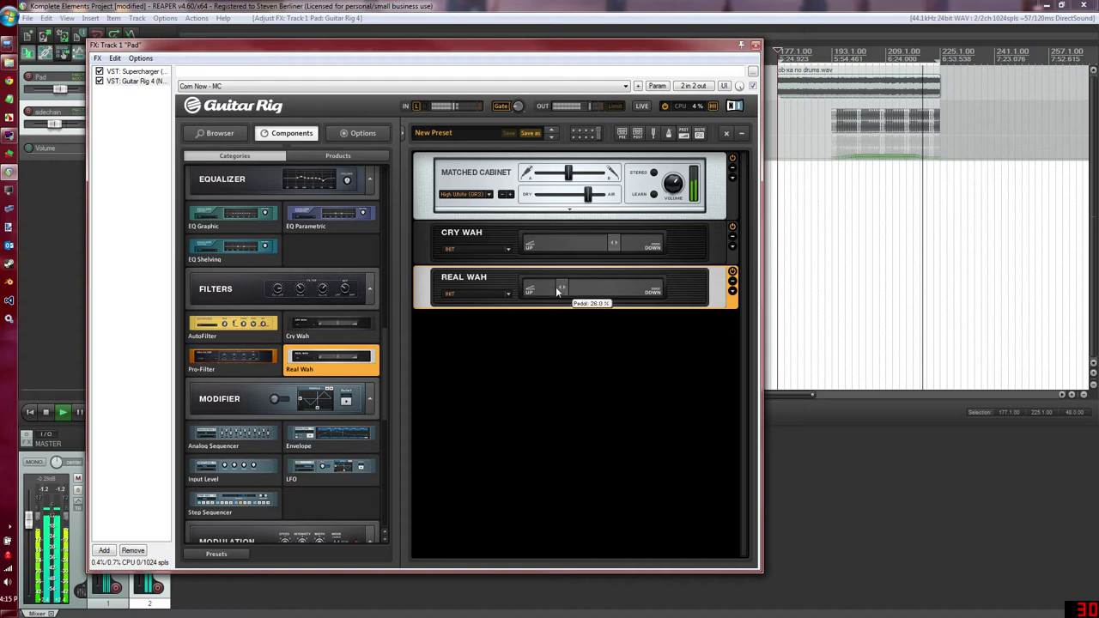
mouse_move(606, 245)
mouse_down()
mouse_move(654, 245)
mouse_move(604, 247)
mouse_up()
drag(552, 294, 621, 283)
Cut the Cry Wah from the rack, sweep the Real Wah pedal once more, and cut the Real Wah as well
right_click(693, 249)
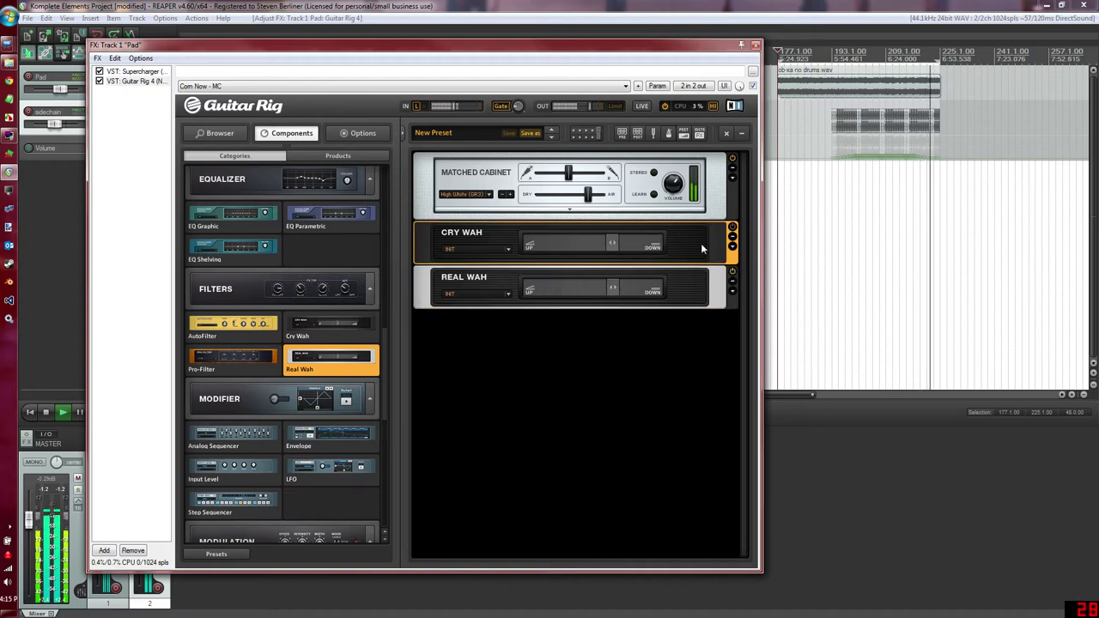
click(700, 254)
mouse_move(613, 247)
mouse_down()
mouse_move(625, 251)
mouse_move(601, 248)
mouse_move(627, 257)
mouse_up()
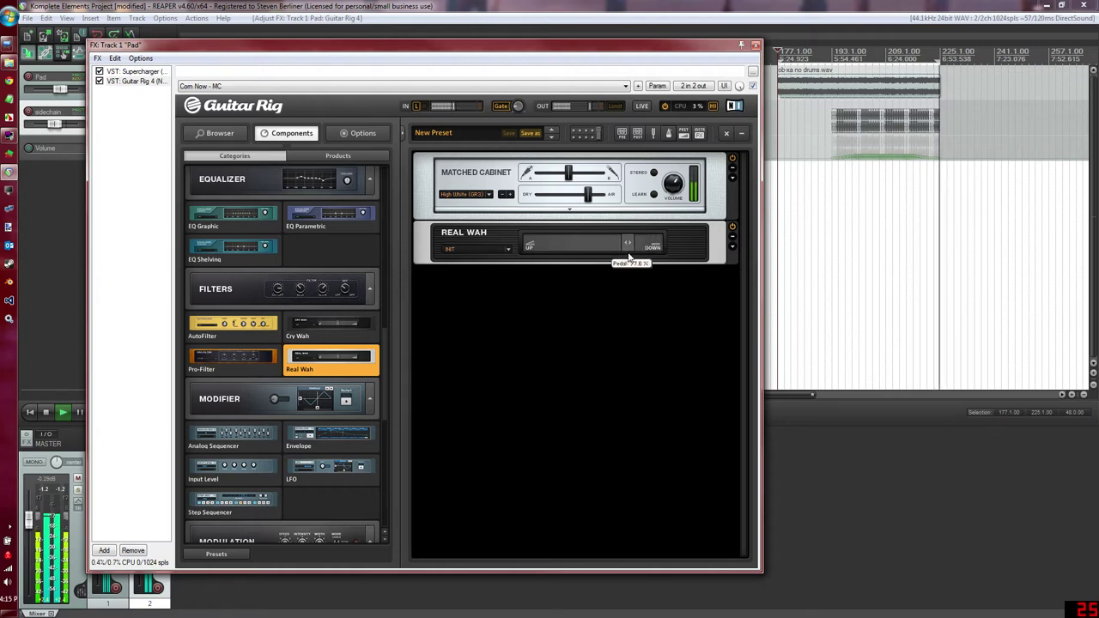
right_click(695, 245)
click(700, 251)
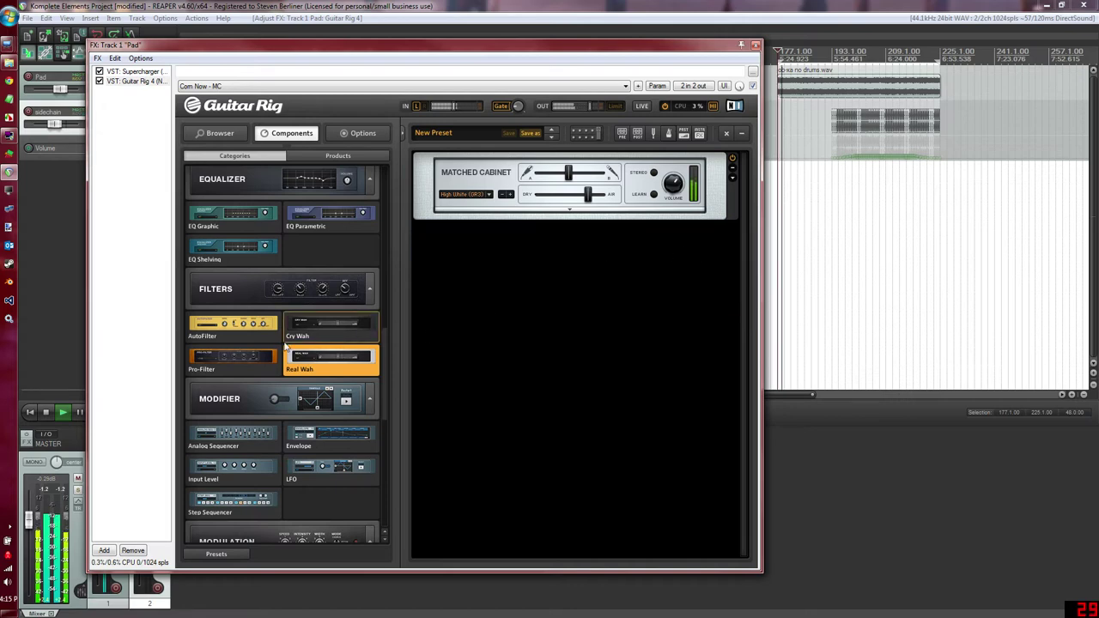
Add the Pro-Filter below the Matched Cabinet, sweep its cutoff to about 3564 Hz, and cut it from the rack
drag(245, 352, 559, 274)
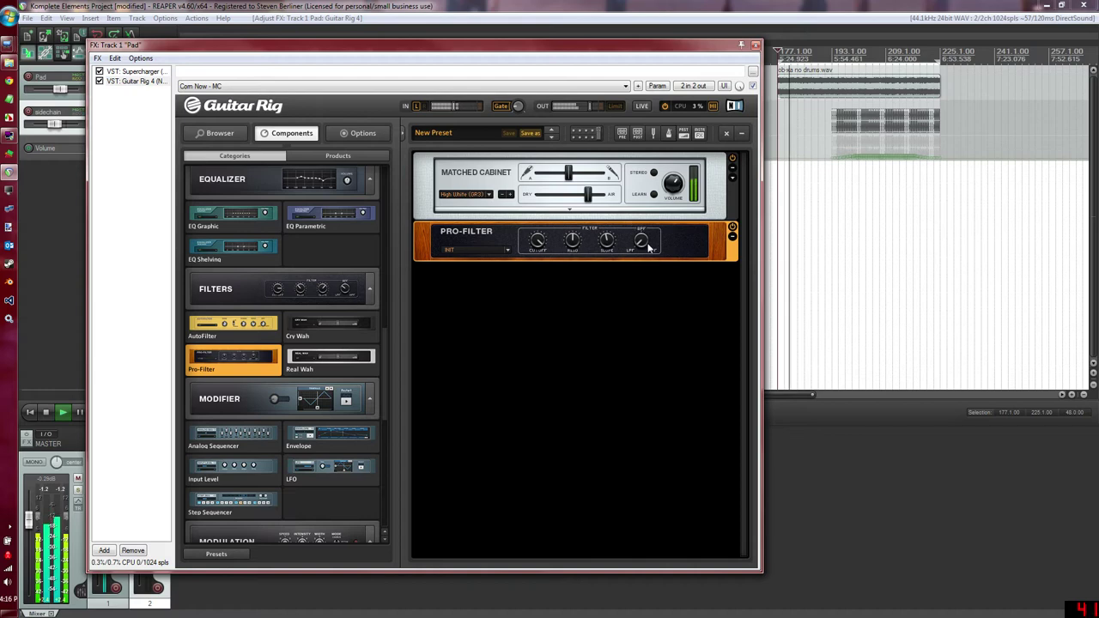
mouse_move(540, 239)
mouse_down()
mouse_move(543, 260)
mouse_move(550, 230)
mouse_move(548, 248)
mouse_move(539, 228)
mouse_move(538, 249)
mouse_up()
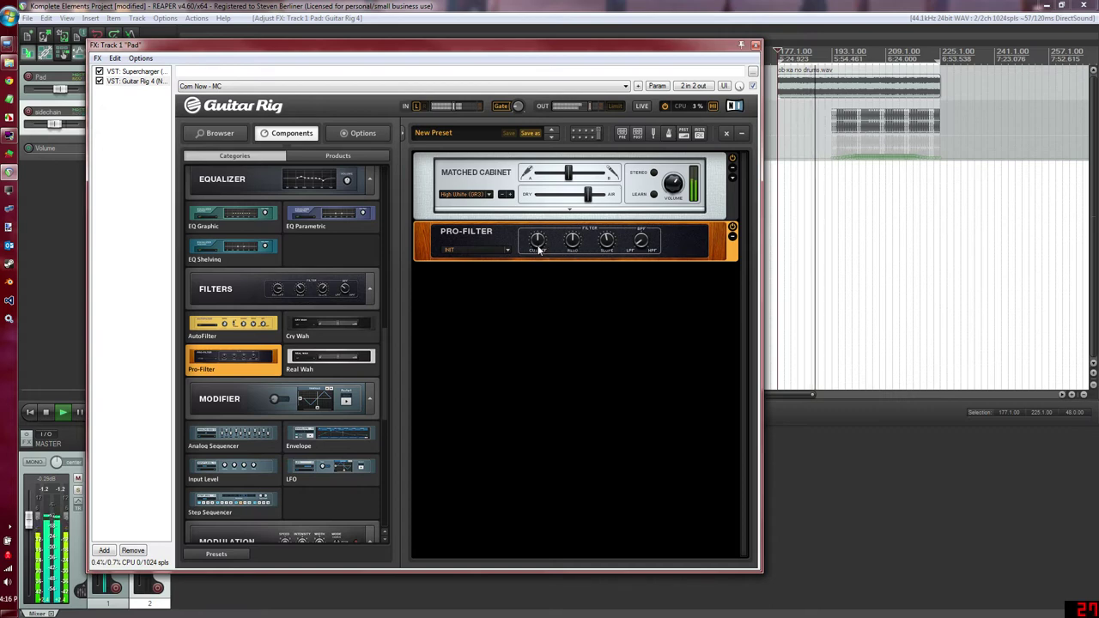
mouse_move(533, 243)
mouse_down()
mouse_move(542, 228)
mouse_move(544, 251)
mouse_move(550, 223)
mouse_move(537, 265)
mouse_move(543, 225)
mouse_up()
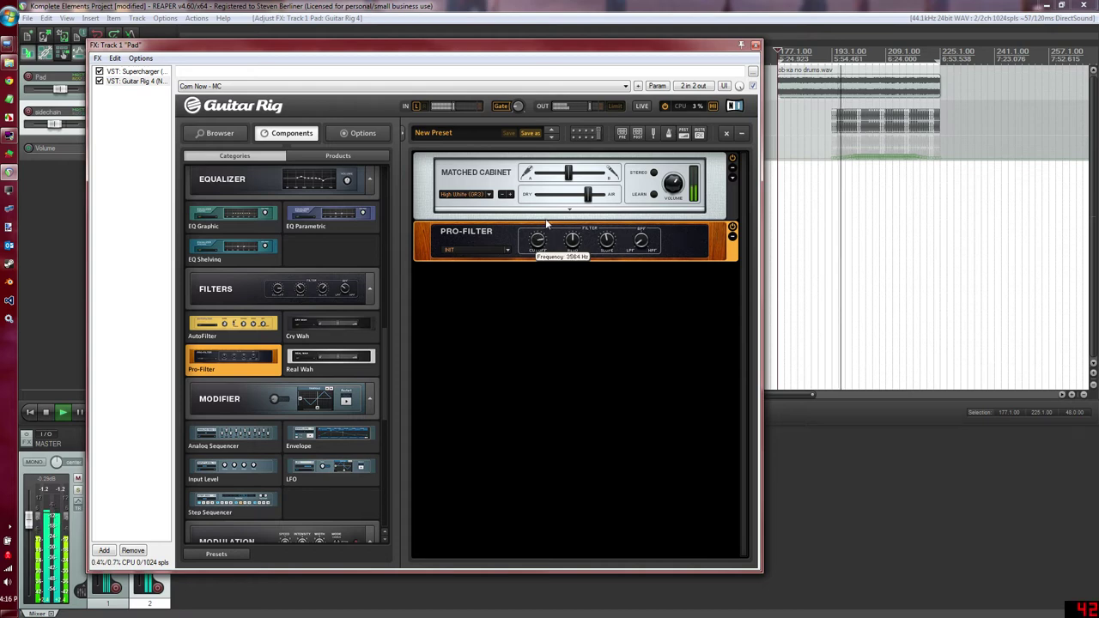
right_click(677, 243)
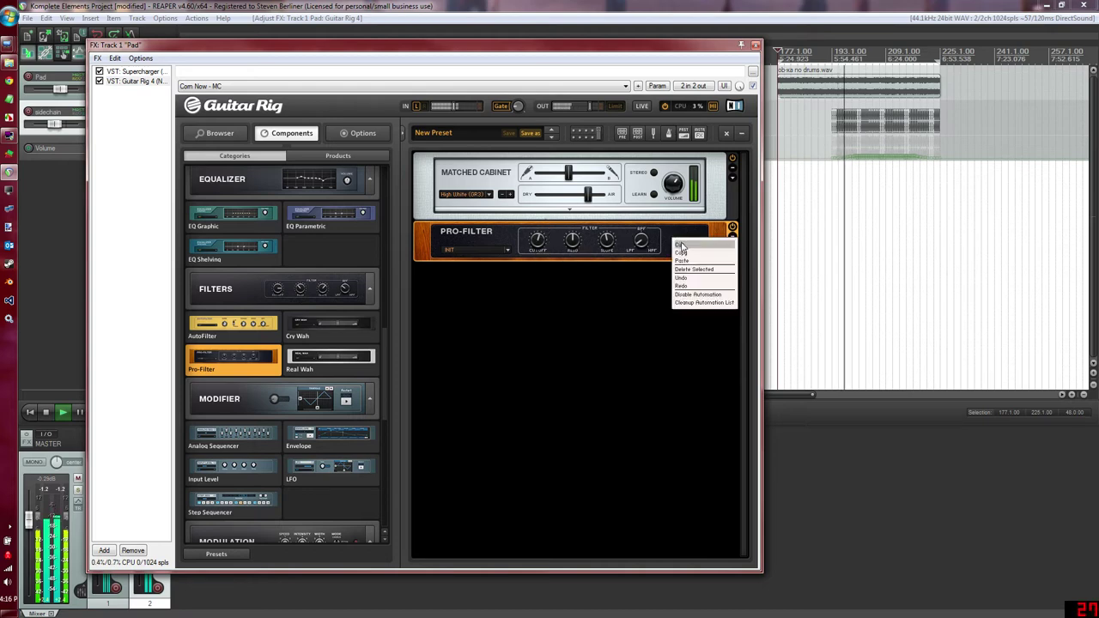
click(680, 246)
Add the Tremolo below the Matched Cabinet, enable its Sync, and adjust its intensity and rate, trying a rate of 1/32
scroll(329, 433, down, 3)
scroll(330, 431, down, 3)
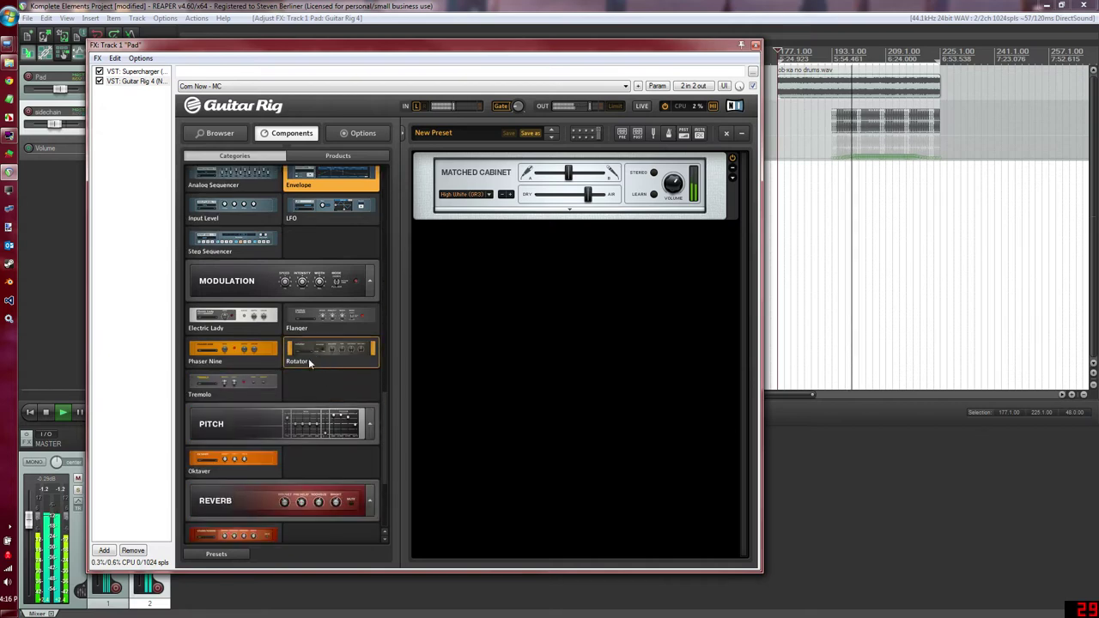
drag(232, 383, 556, 329)
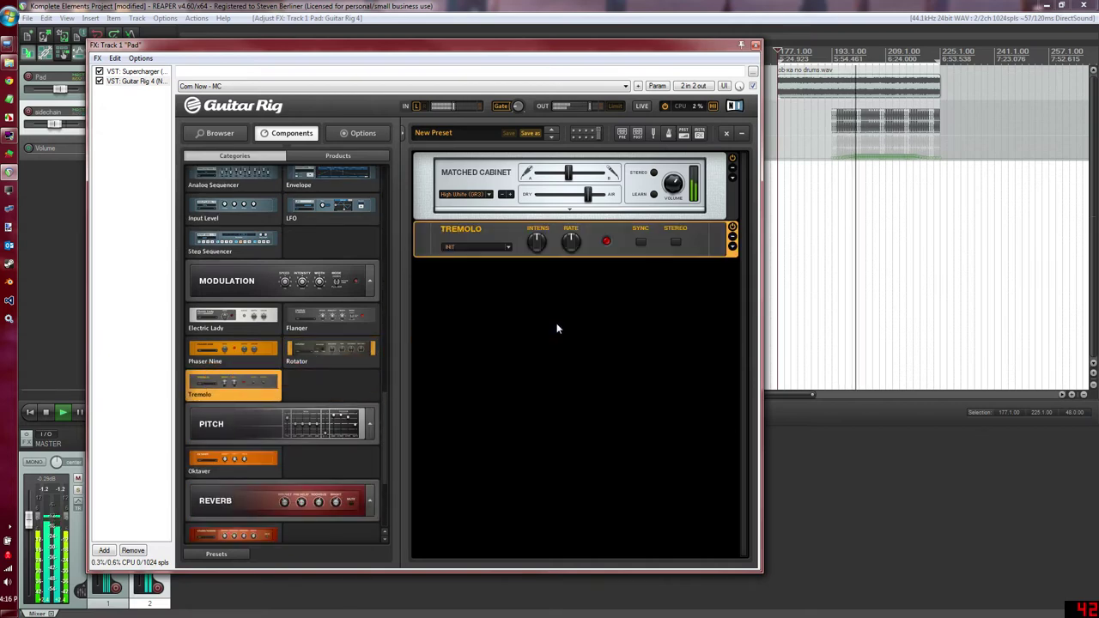
drag(579, 247, 583, 224)
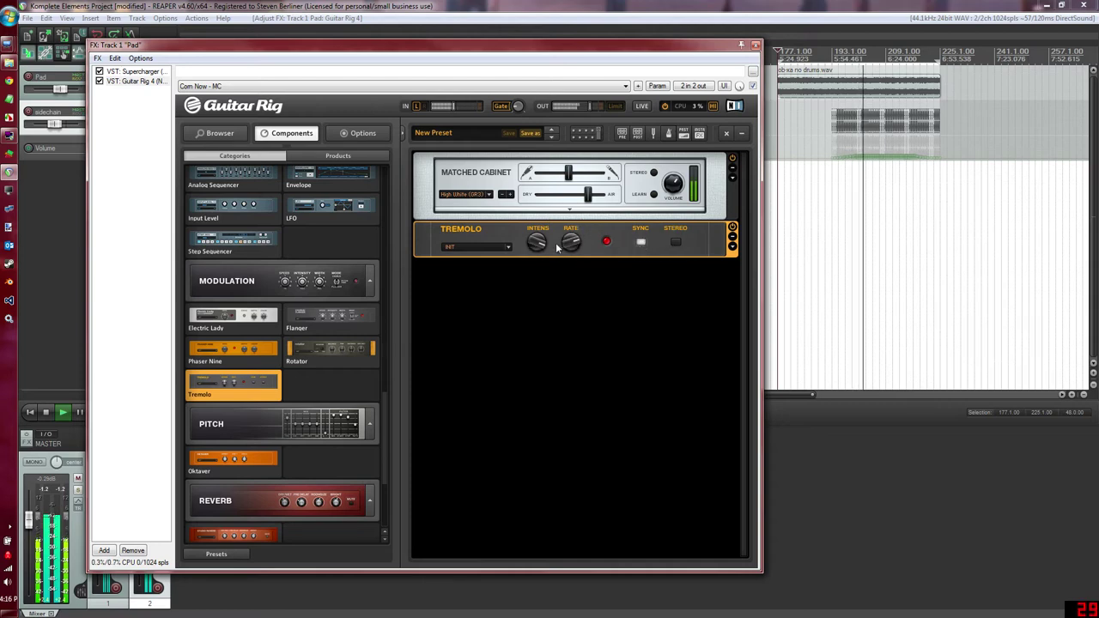
drag(569, 246, 541, 264)
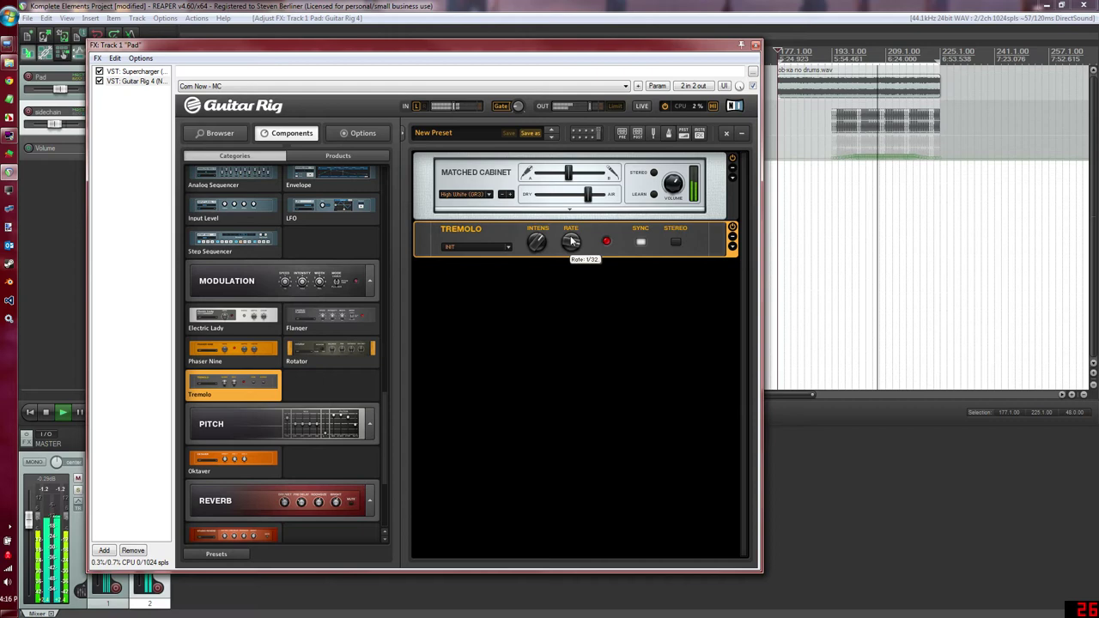
drag(570, 242, 570, 243)
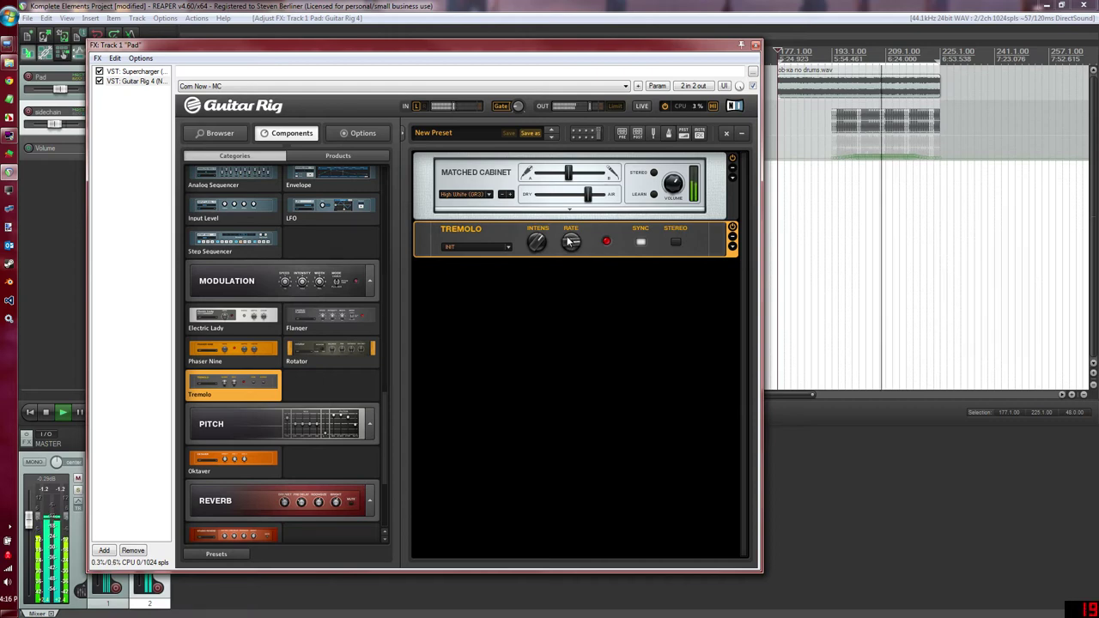
Add the Studio Reverb below the Tremolo, expand its extra controls, and try its treble setting
scroll(323, 350, down, 5)
drag(258, 371, 583, 357)
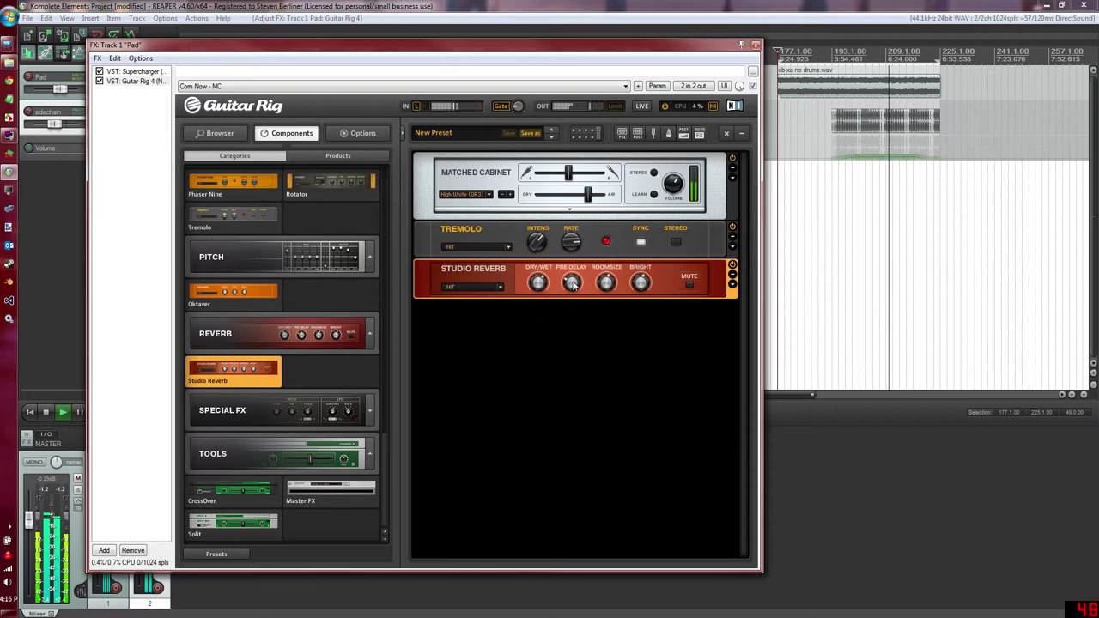
click(731, 284)
drag(609, 314, 616, 298)
Try the Studio Reverb's dry/wet, room size and brightness settings, and remove the reverb from the rack
mouse_move(538, 316)
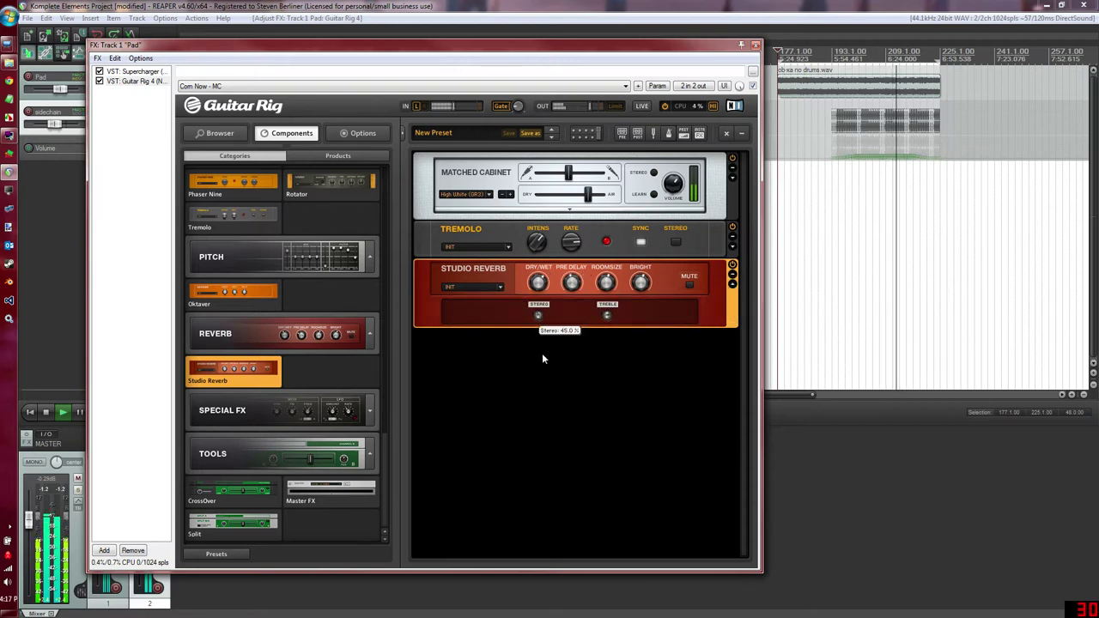
mouse_move(619, 263)
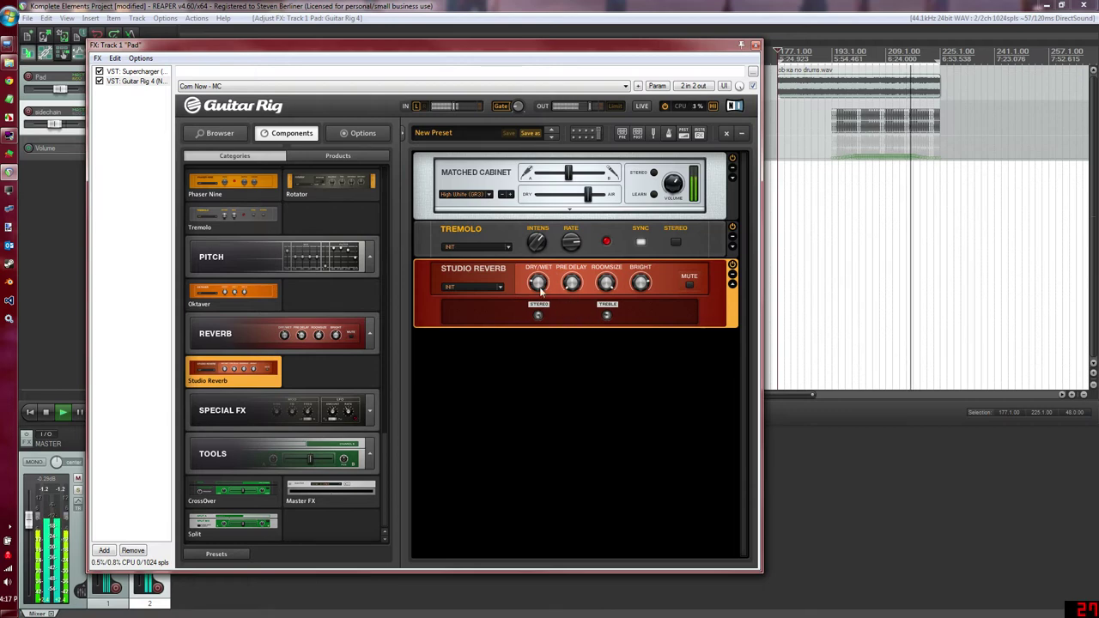
right_click(703, 279)
click(713, 296)
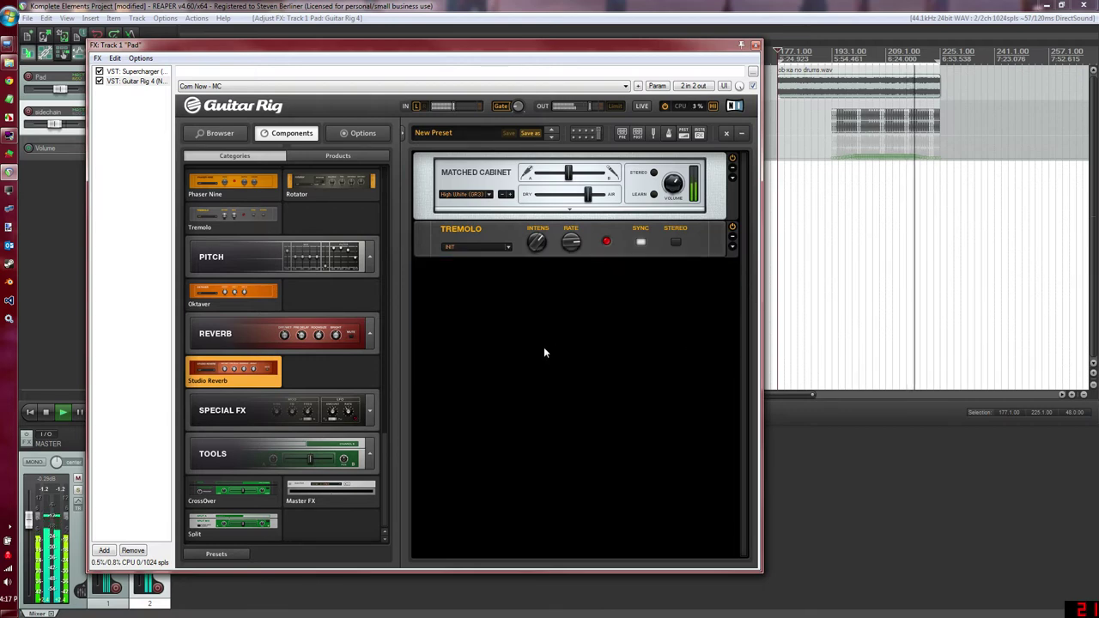
Add the Phaser Nine below the Tremolo and set its depth to about 6.60
scroll(341, 424, up, 5)
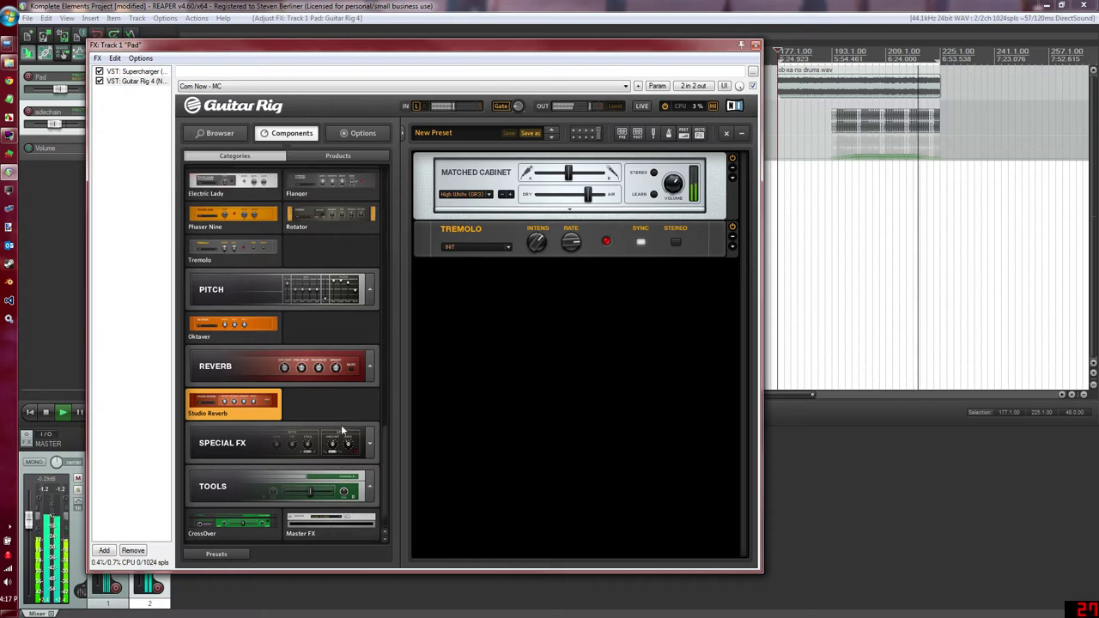
drag(249, 348, 560, 341)
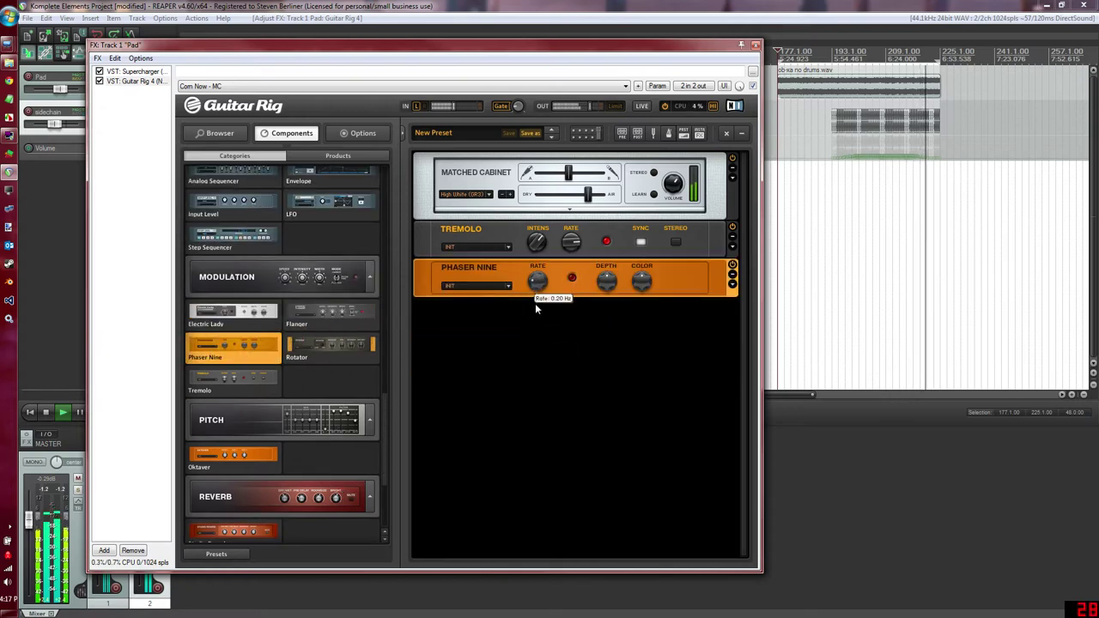
drag(605, 289, 607, 276)
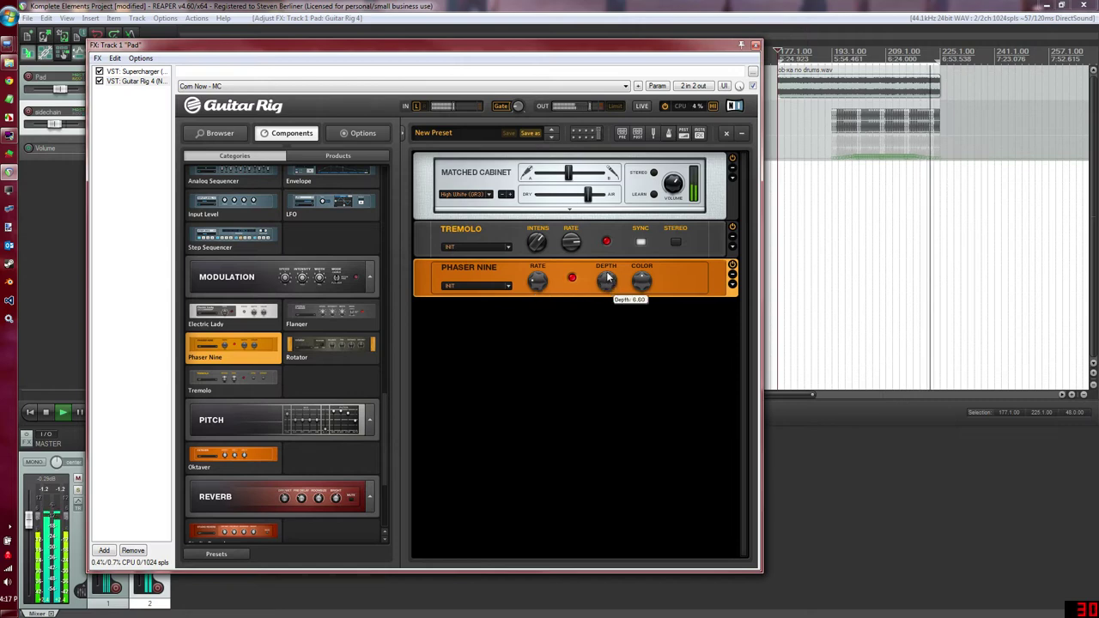
Expand the Phaser Nine's extra controls and enable Invert and Sync
click(732, 284)
click(533, 316)
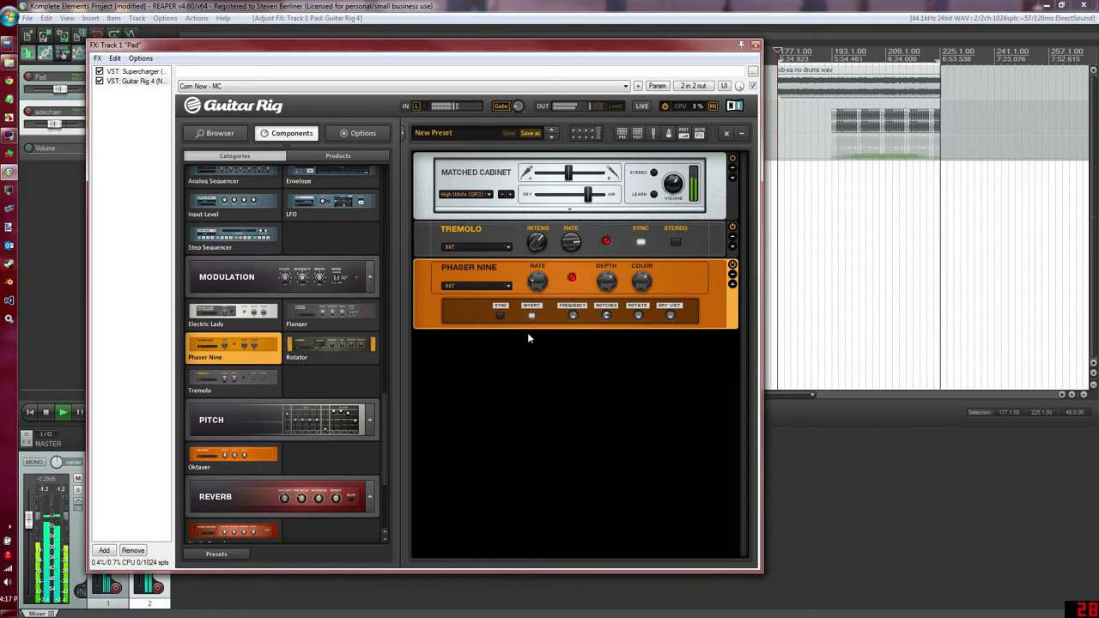
click(500, 316)
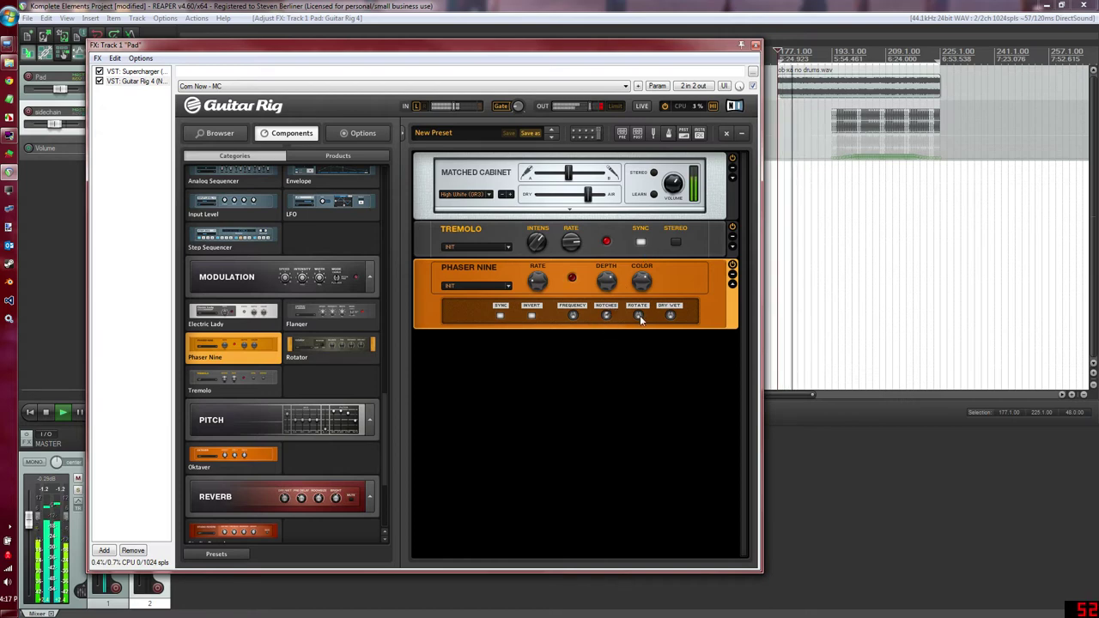
Turn the Phaser Nine's Rotate control back and forth around +0 deg, and raise its unsynced rate to about 9.76 Hz
mouse_move(639, 318)
mouse_down()
mouse_move(642, 343)
mouse_move(639, 315)
mouse_up()
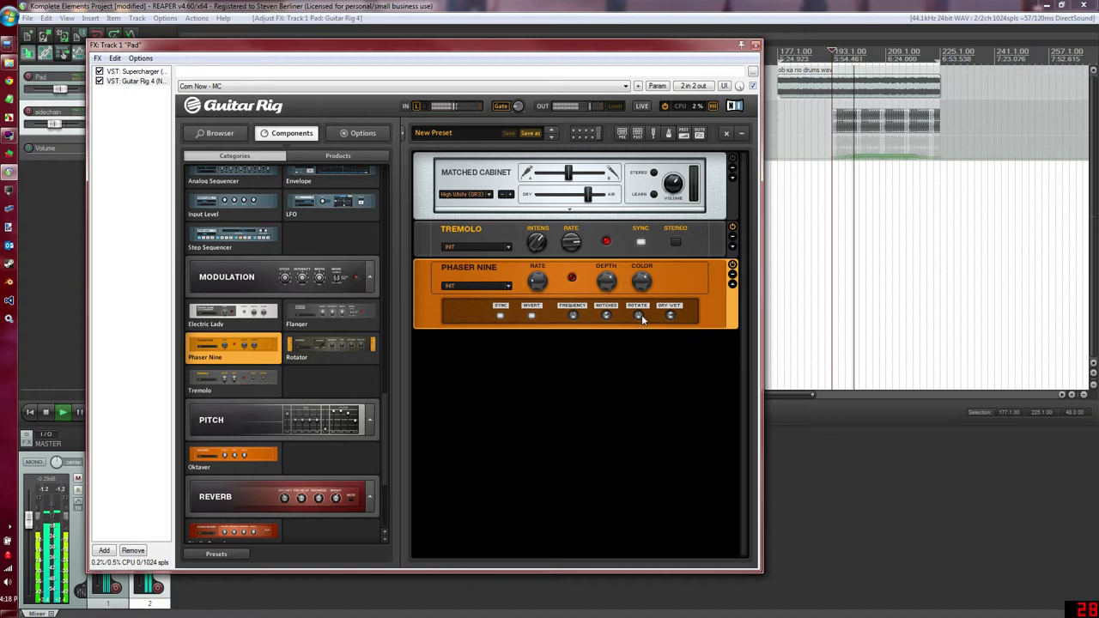
mouse_move(638, 315)
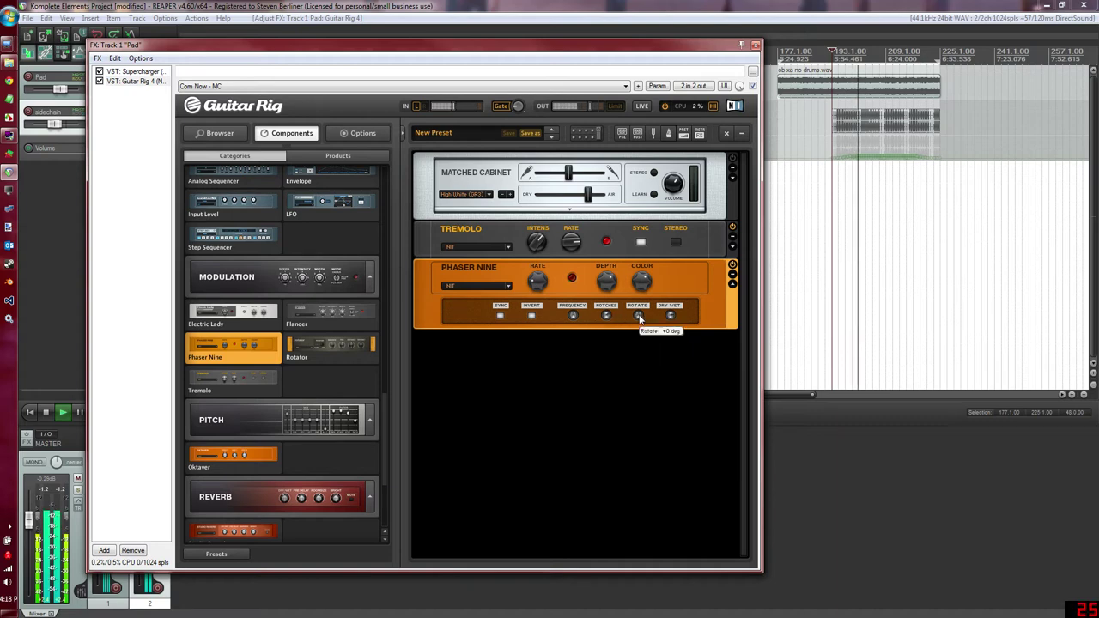
drag(639, 313, 640, 316)
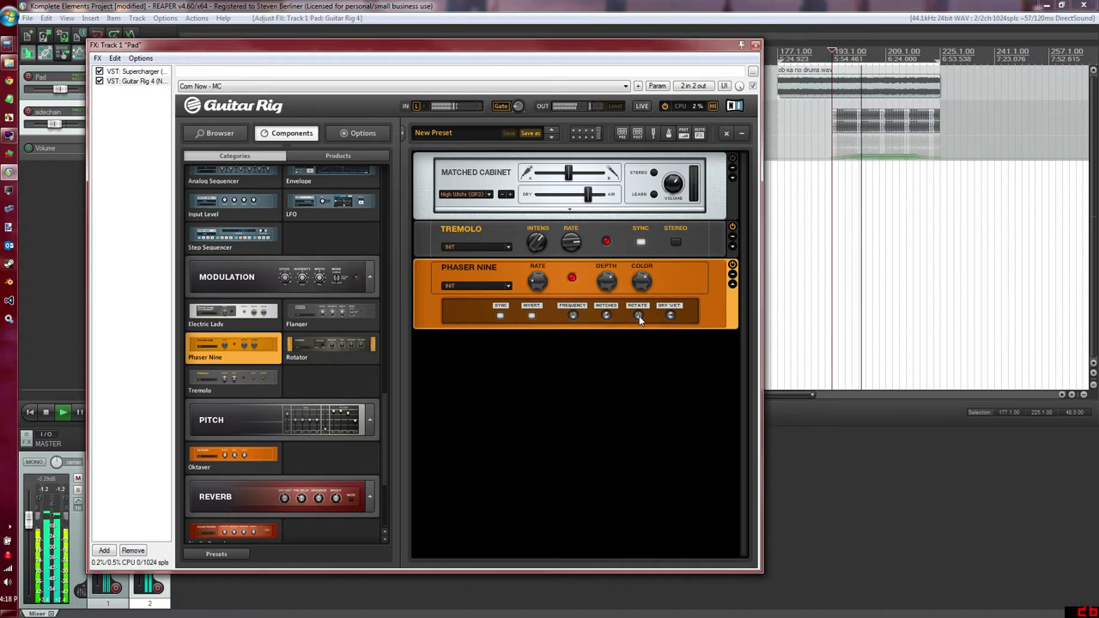
mouse_move(639, 319)
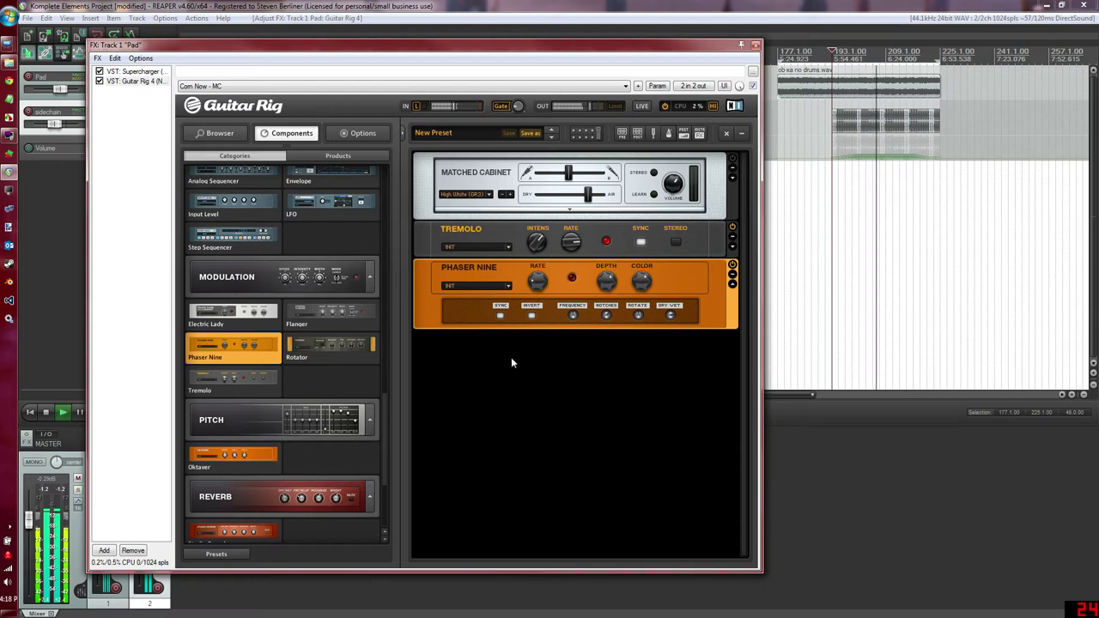
drag(637, 315, 638, 319)
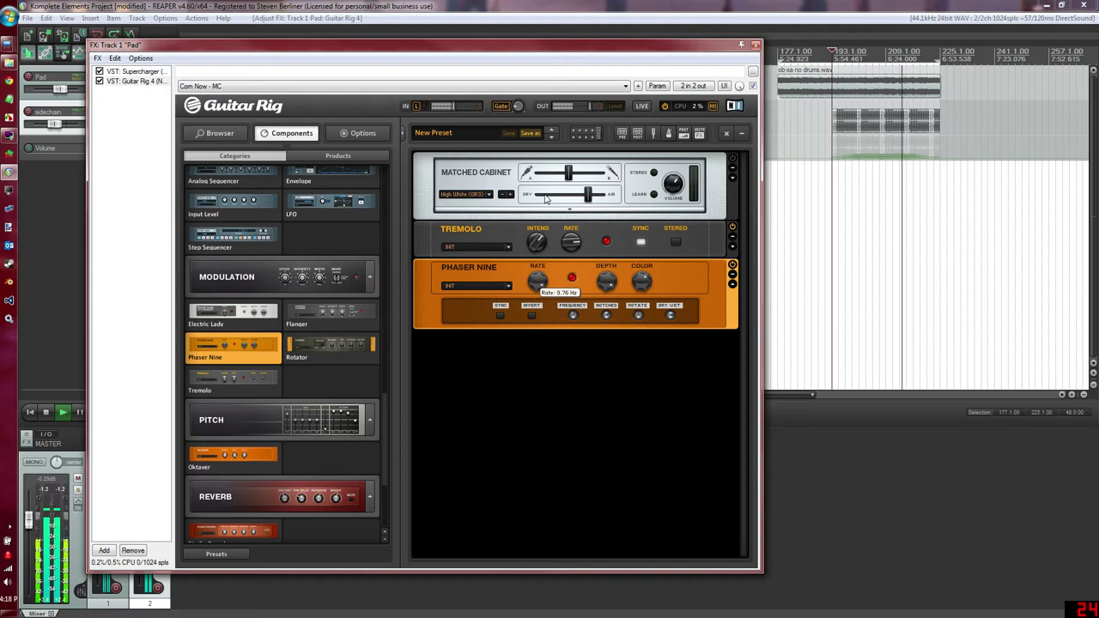
Enable the Phaser Nine's Sync again and vary its color and depth, trying the color at 10.00
click(500, 315)
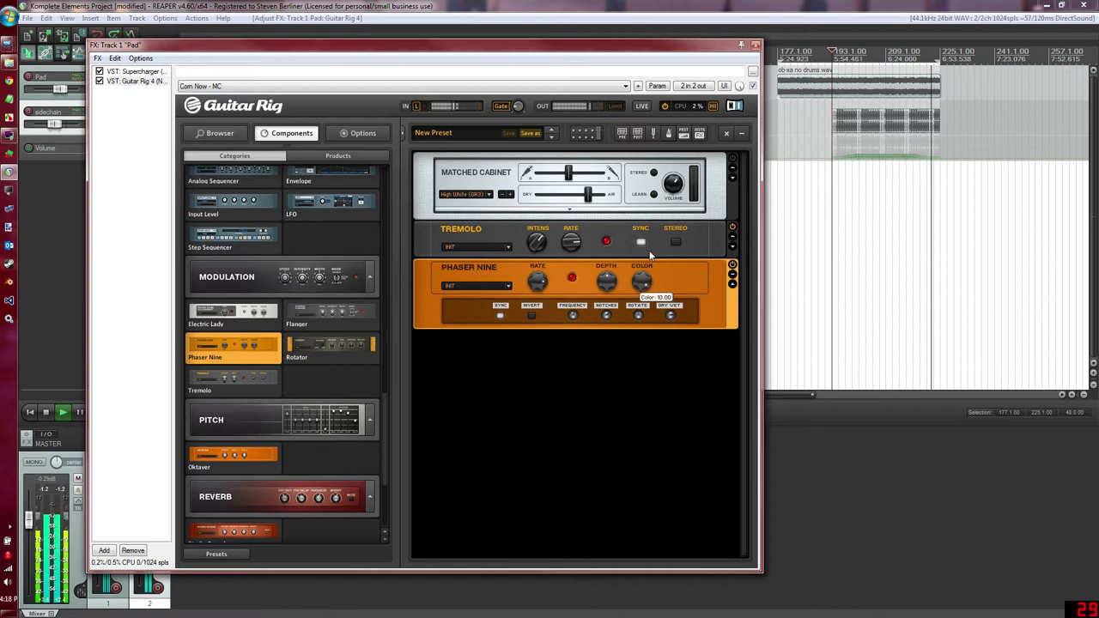
drag(641, 275, 643, 278)
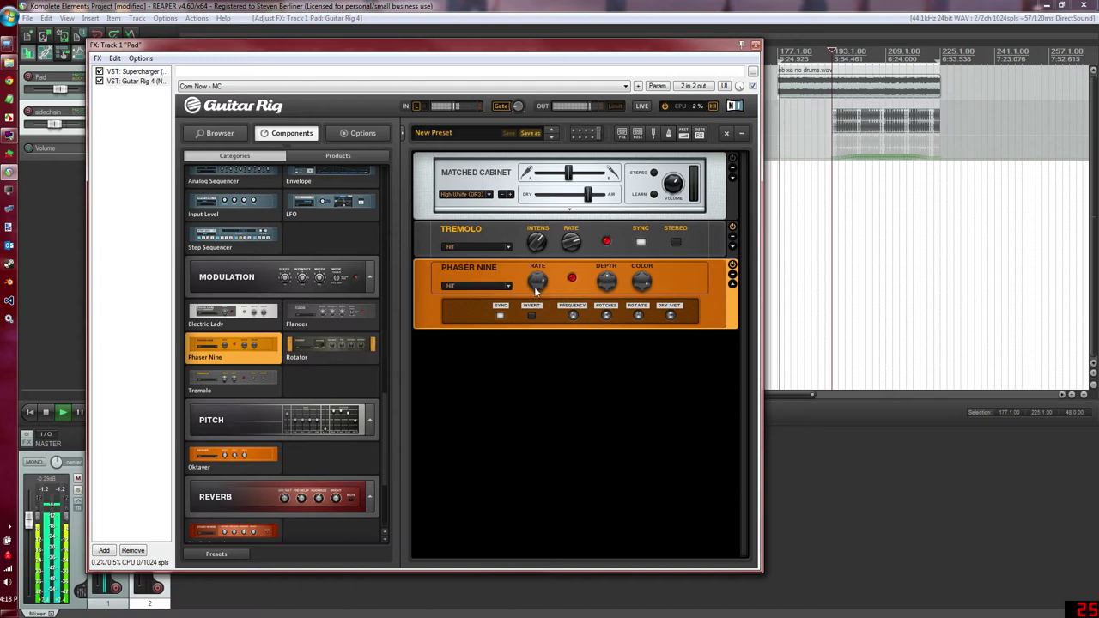
mouse_move(641, 285)
drag(641, 285, 622, 244)
mouse_move(605, 288)
mouse_move(643, 268)
drag(608, 290, 638, 303)
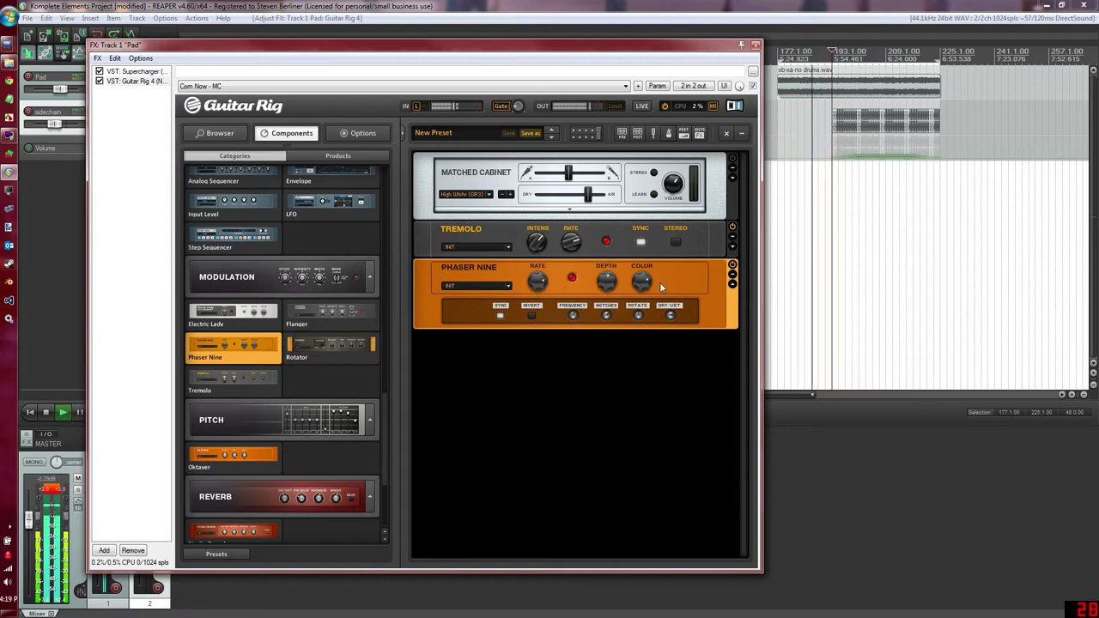
Adjust the Phaser Nine's frequency to about 4.10 and delete the phaser from the rack
mouse_move(572, 315)
mouse_down()
mouse_move(579, 350)
mouse_move(577, 331)
mouse_up()
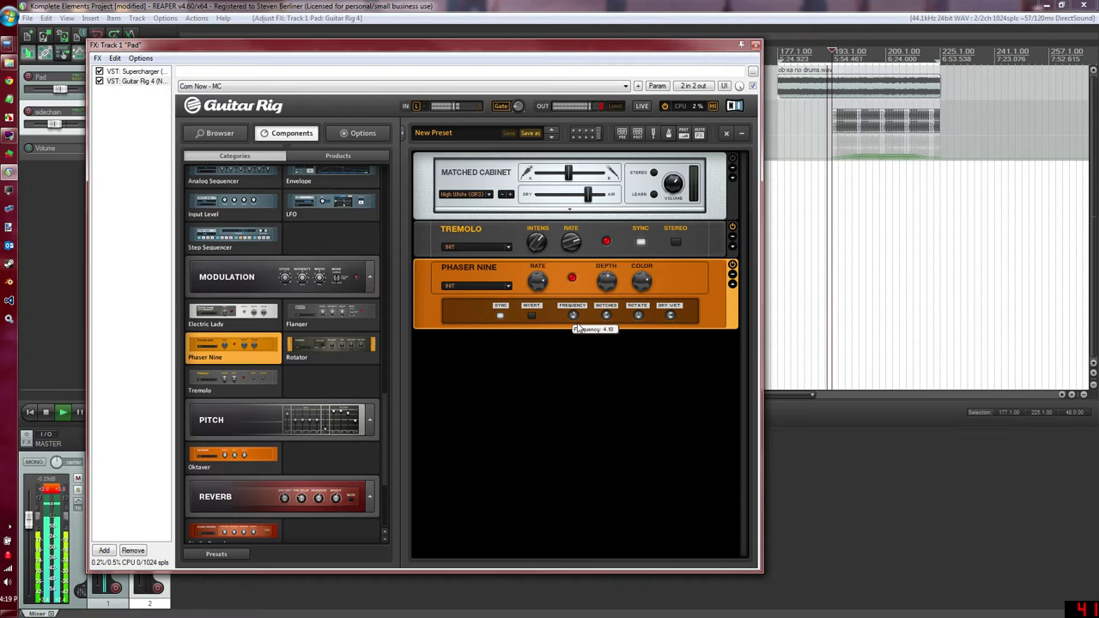
right_click(693, 284)
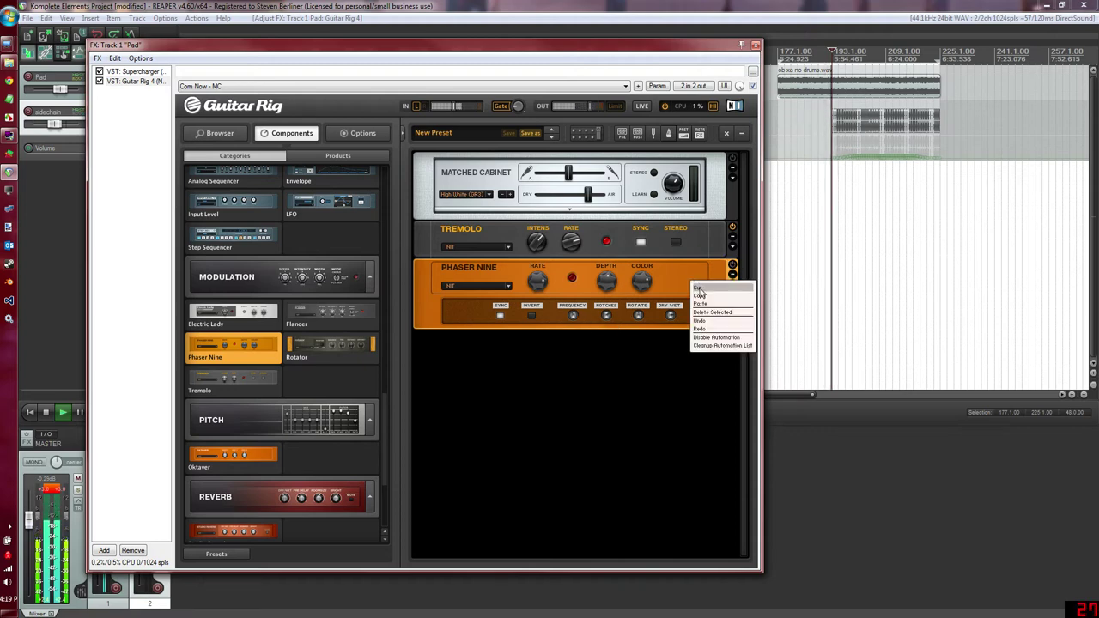
click(717, 313)
Add the PsycheDelay from the Delay / Echo category to the rack below the Tremolo
scroll(249, 371, up, 3)
scroll(262, 382, up, 10)
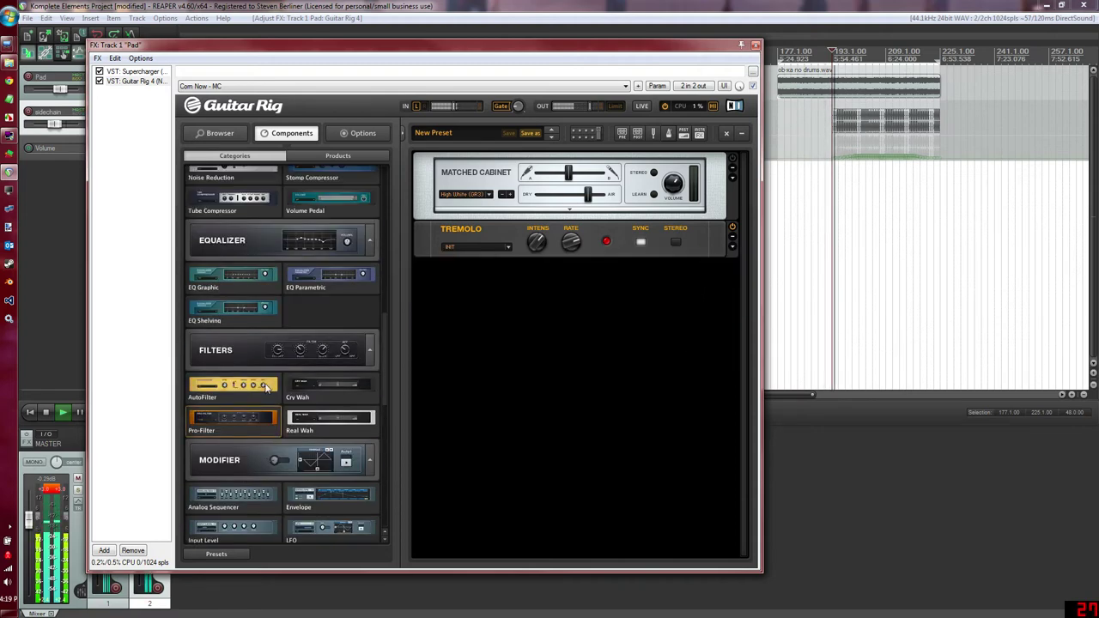
scroll(290, 367, up, 5)
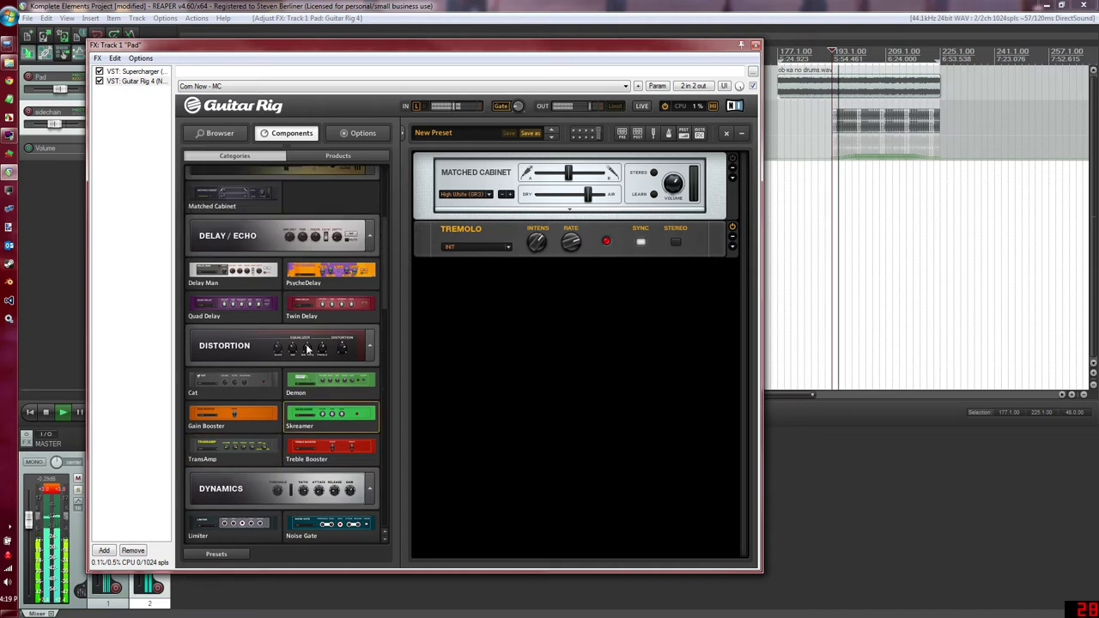
drag(301, 370, 540, 341)
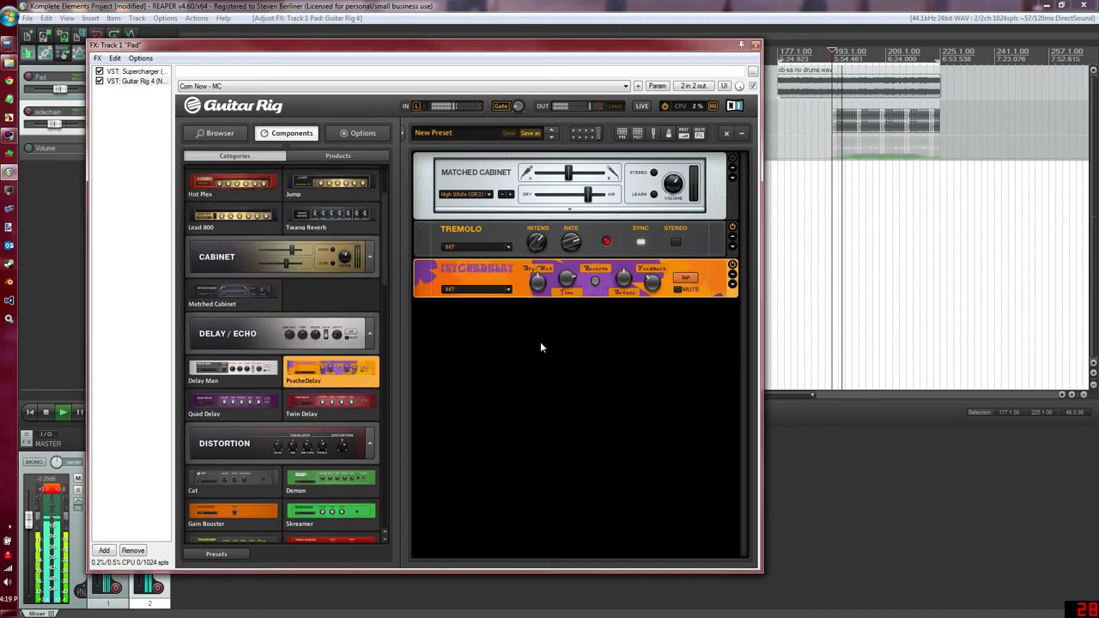
Expand the PsycheDelay's stereo controls and set the Tremolo's rate to 1/8
click(731, 290)
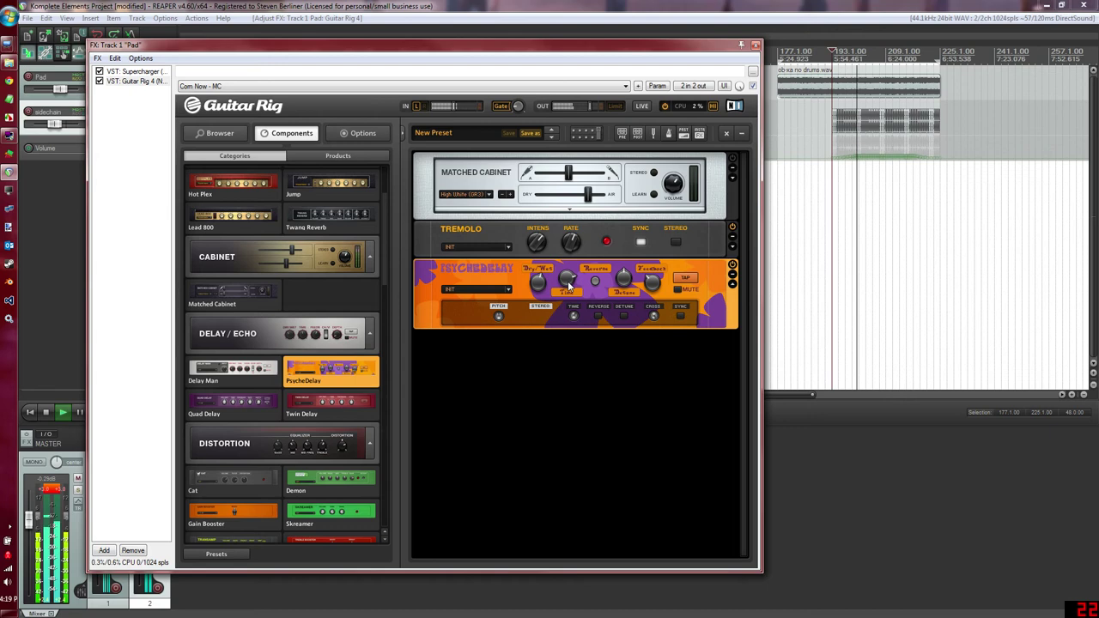
mouse_move(568, 284)
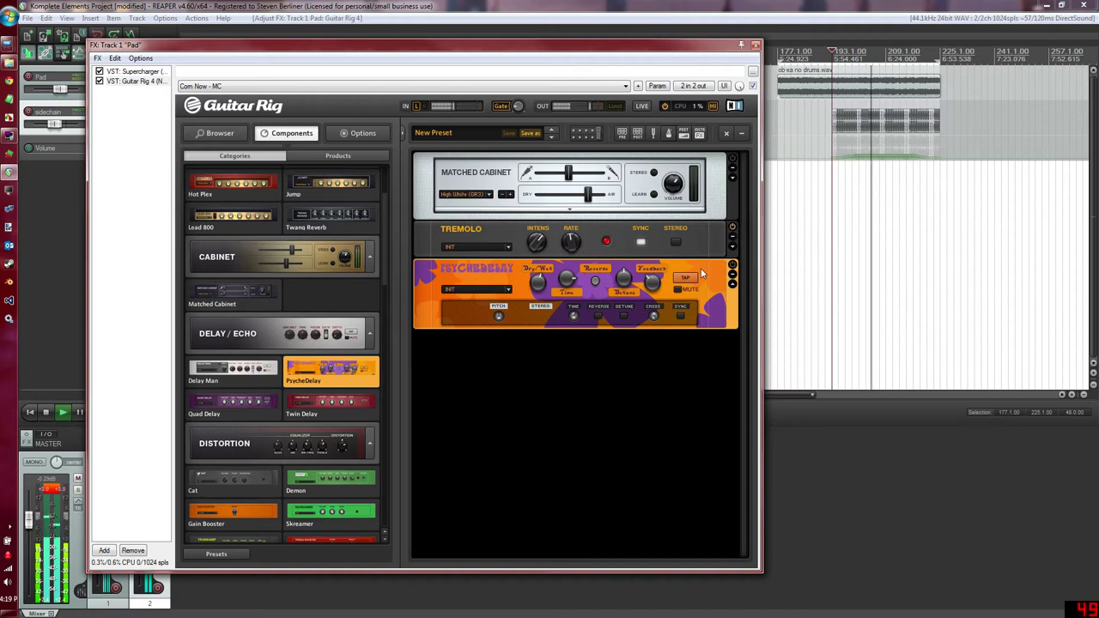
mouse_move(572, 246)
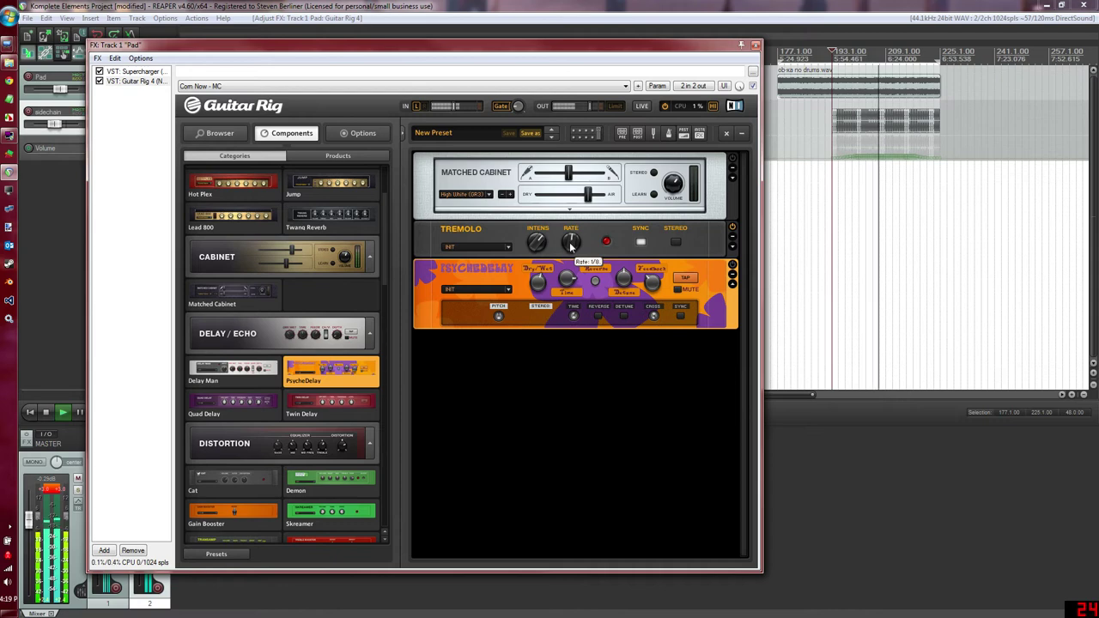
drag(571, 246, 571, 242)
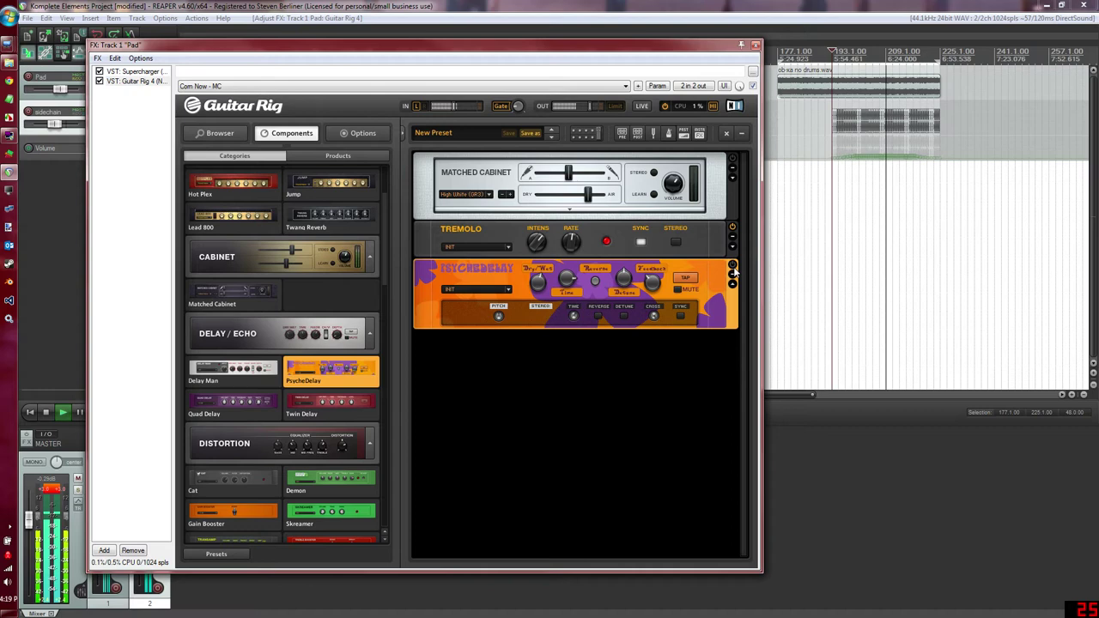
Vary the PsycheDelay's detune and stereo time, and enable its stereo Reverse
mouse_move(567, 245)
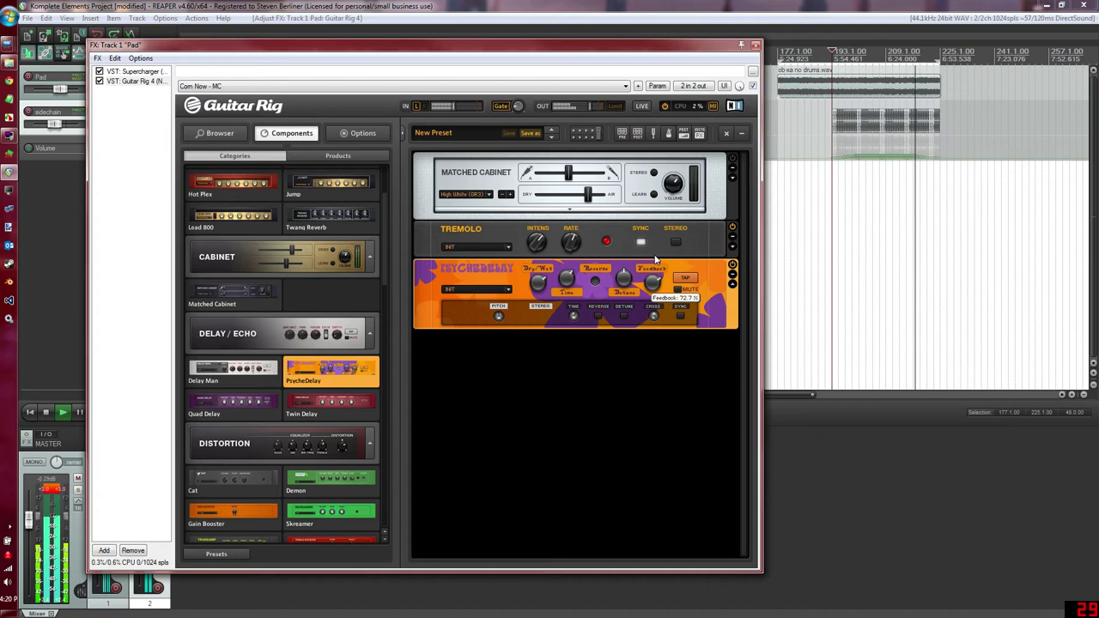
drag(624, 276, 626, 267)
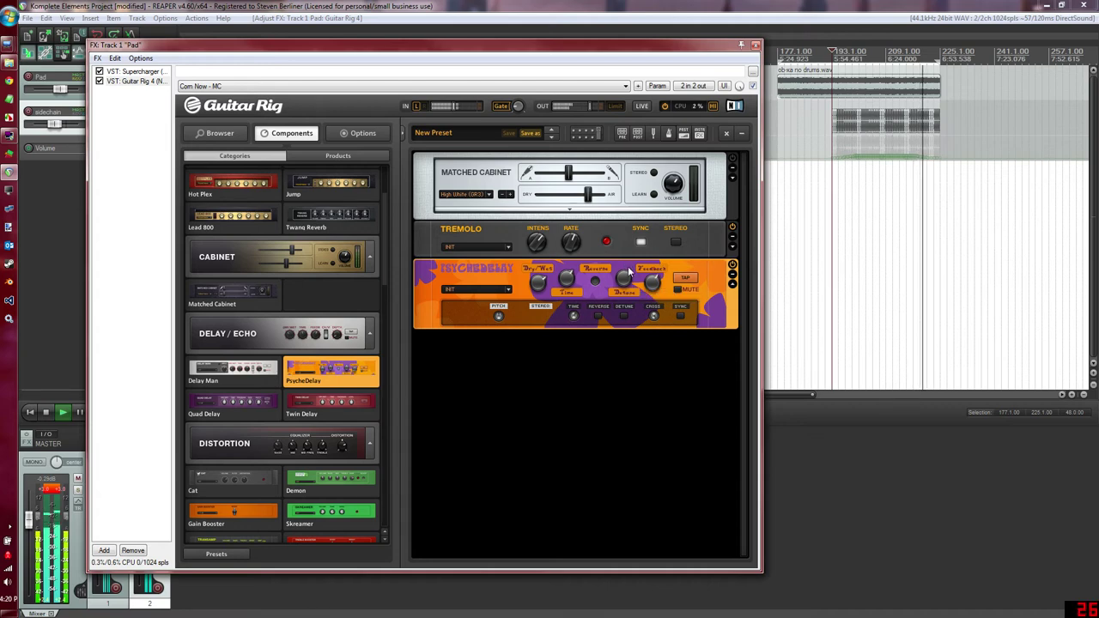
drag(574, 315, 574, 321)
click(599, 317)
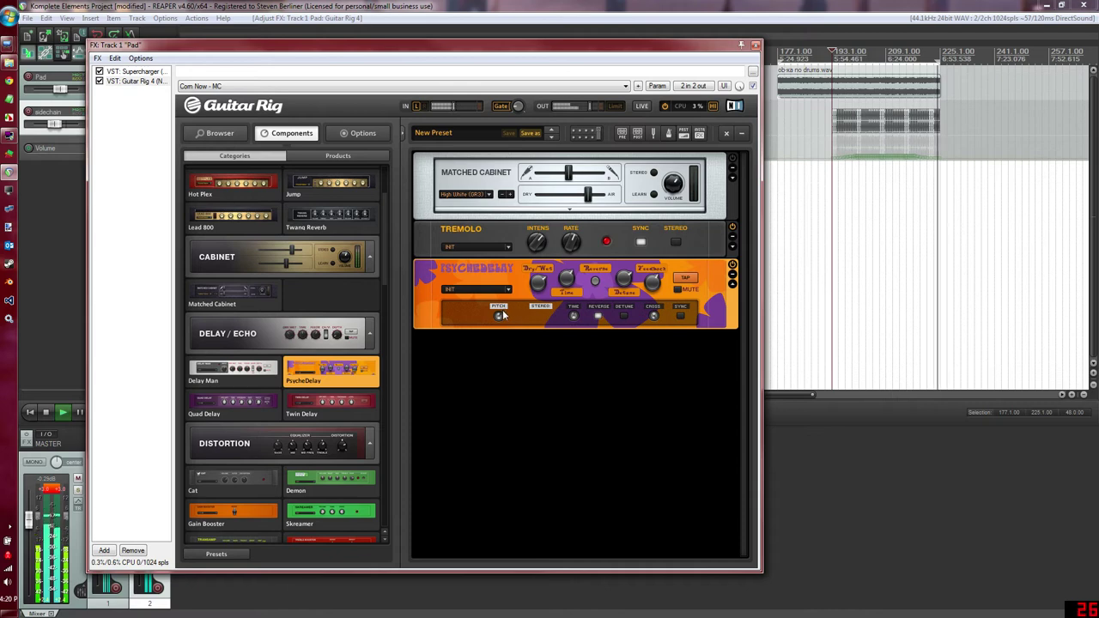
Adjust the PsycheDelay's pitch and stereo Cross, and switch its stereo Reverse off again
mouse_move(500, 316)
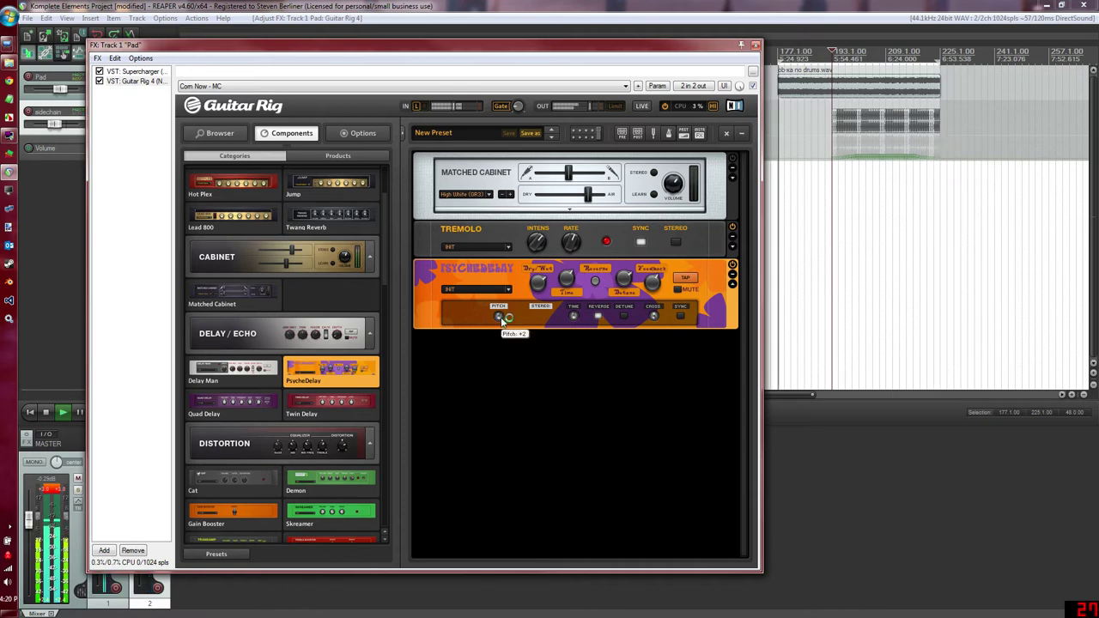
drag(654, 322, 656, 362)
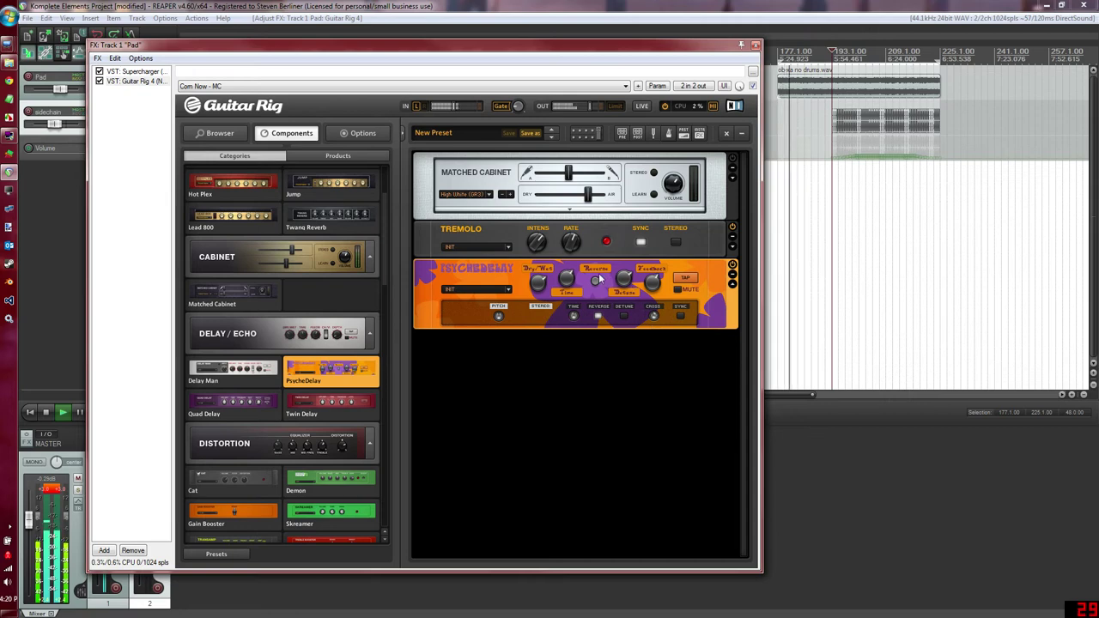
click(599, 318)
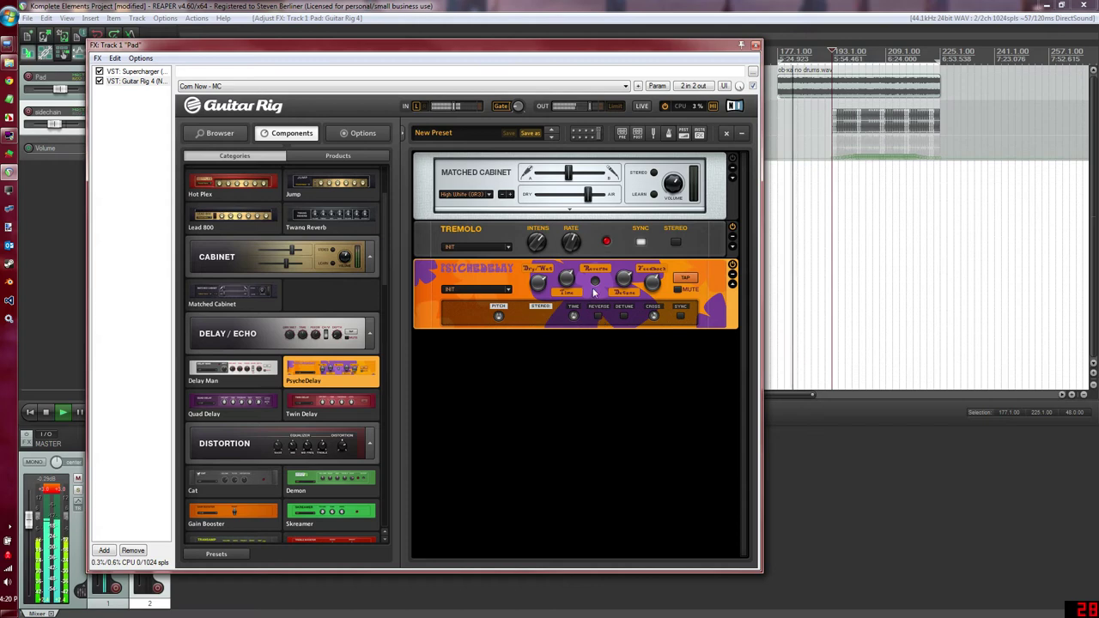
click(594, 284)
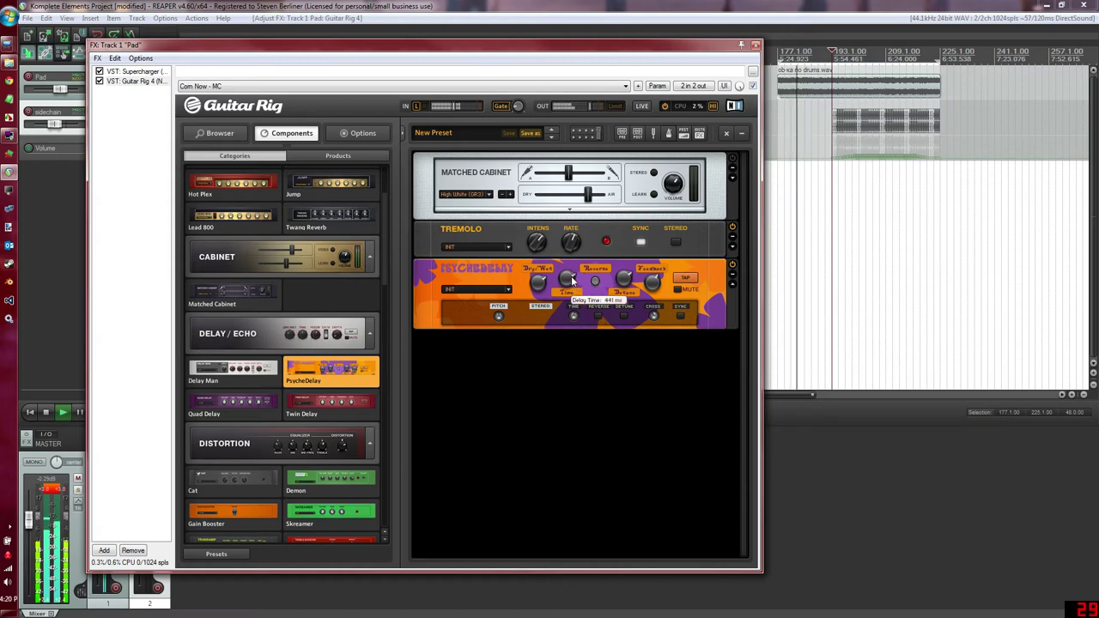
Vary the PsycheDelay's dry/wet mix and feedback, and try its Sync option
mouse_move(537, 290)
mouse_down()
mouse_move(542, 338)
mouse_move(539, 300)
mouse_up()
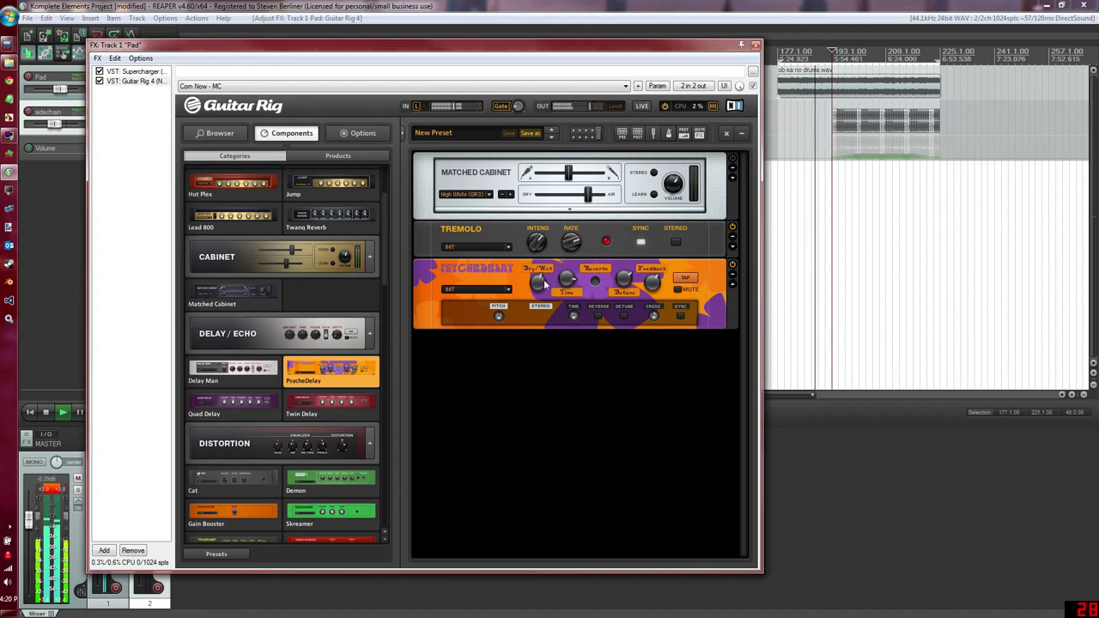
drag(546, 283, 538, 299)
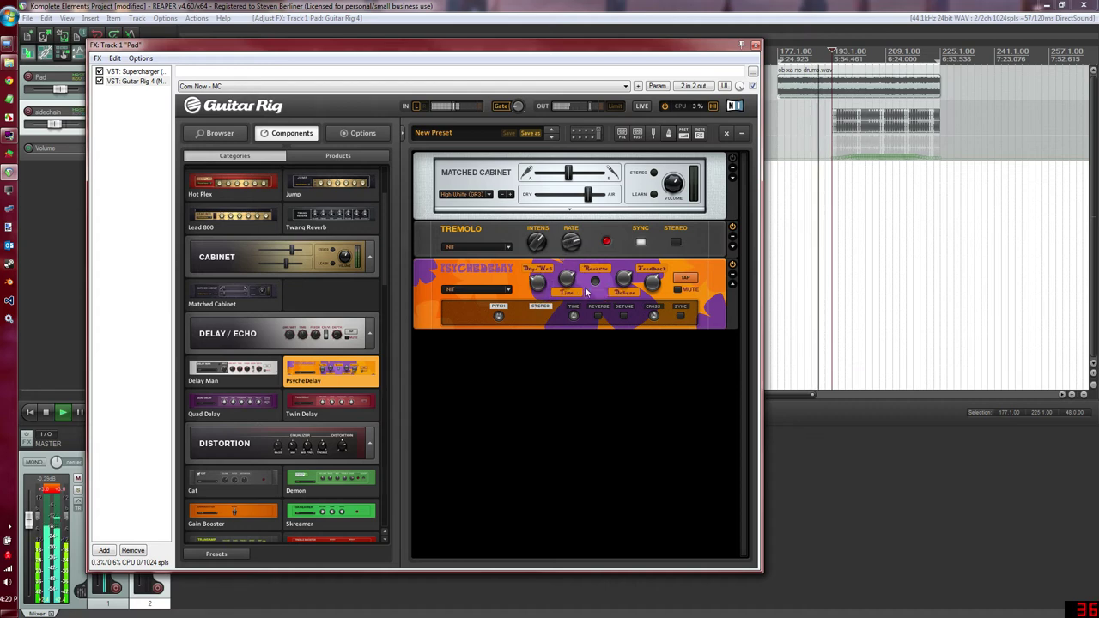
drag(650, 285, 658, 273)
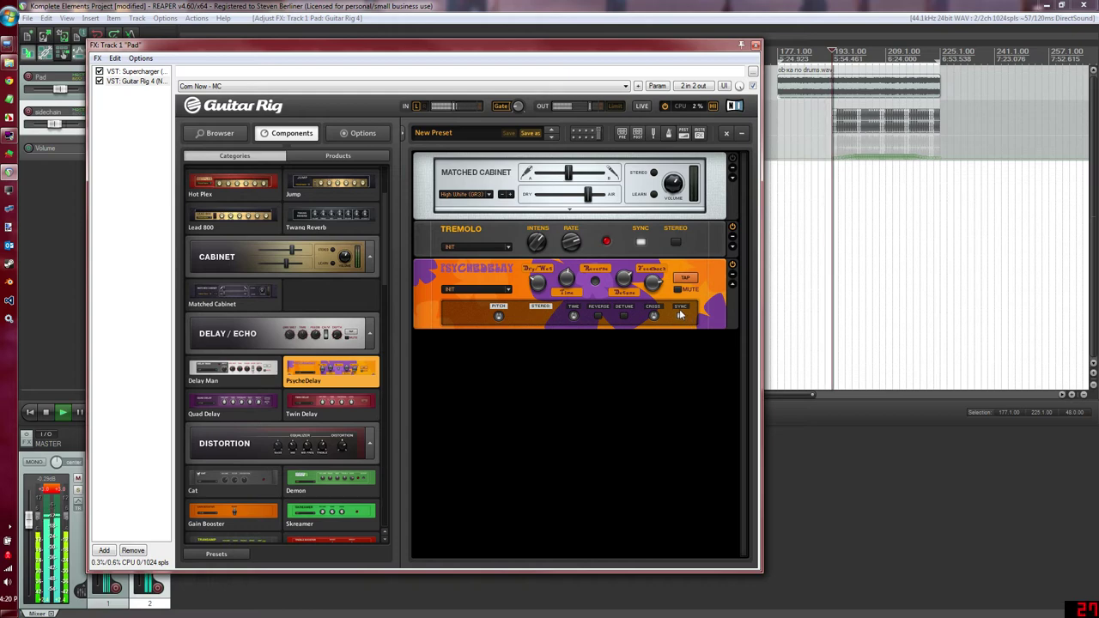
click(680, 315)
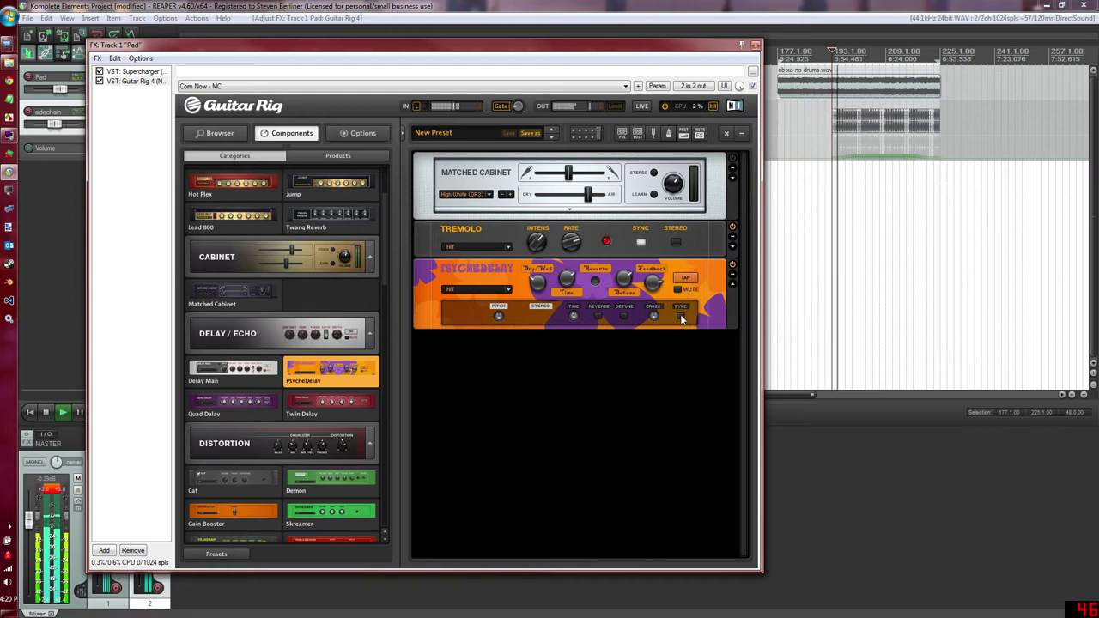
mouse_move(625, 290)
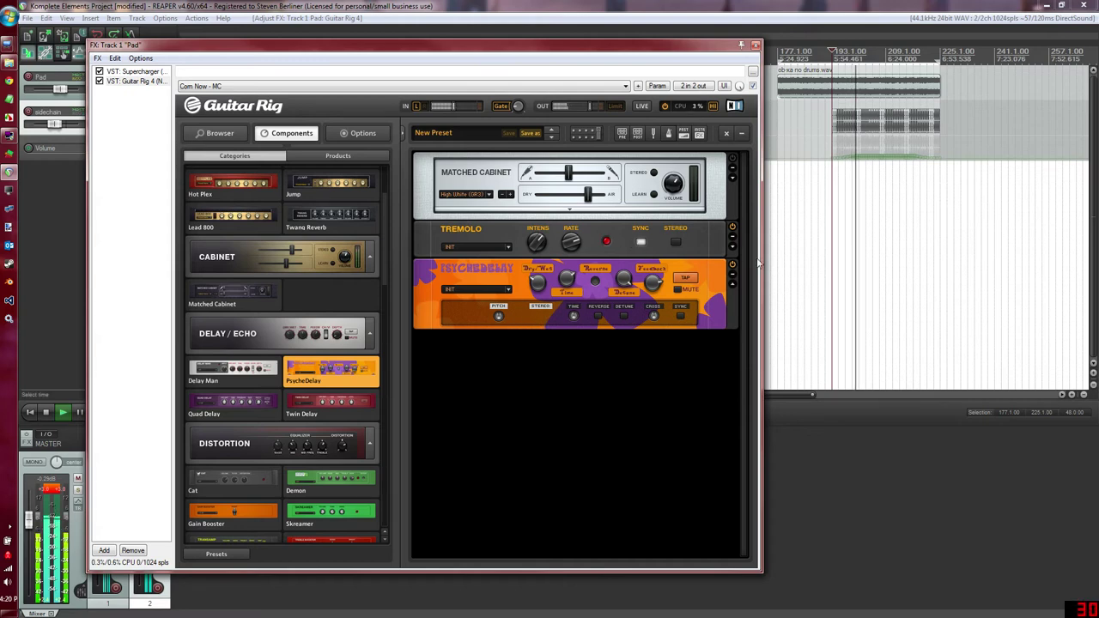
Delete the PsycheDelay from the rack
right_click(710, 269)
click(725, 294)
scroll(360, 275, up, 3)
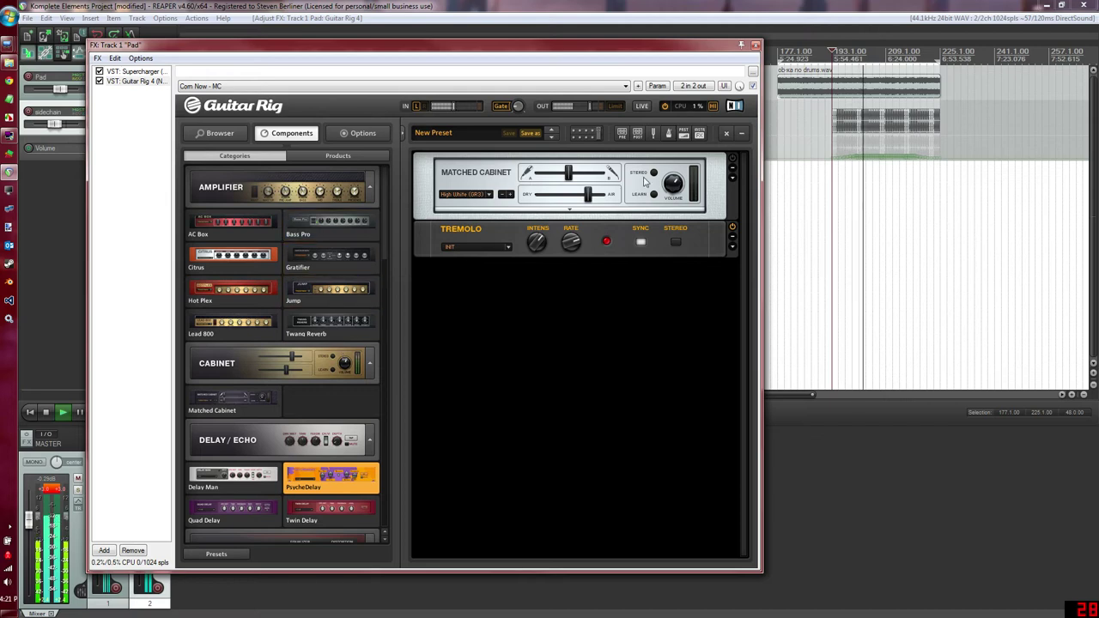
Expand and enable the Matched Cabinet with the Twang Reverb model, crossfading to about 23% Mic A / 77% Mic B
click(734, 178)
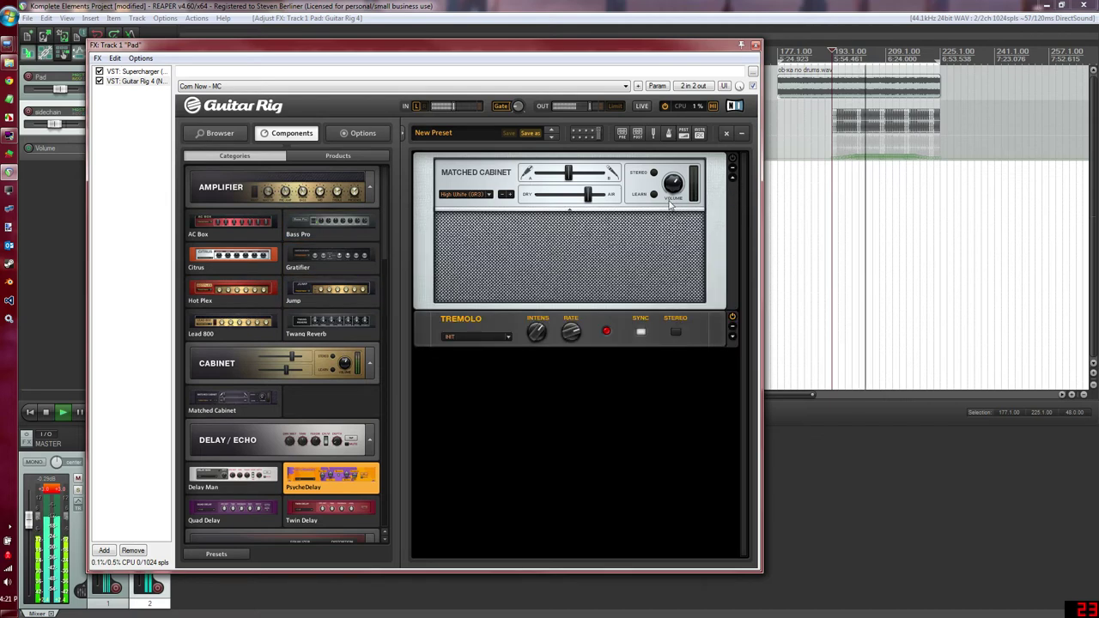
click(504, 195)
click(505, 194)
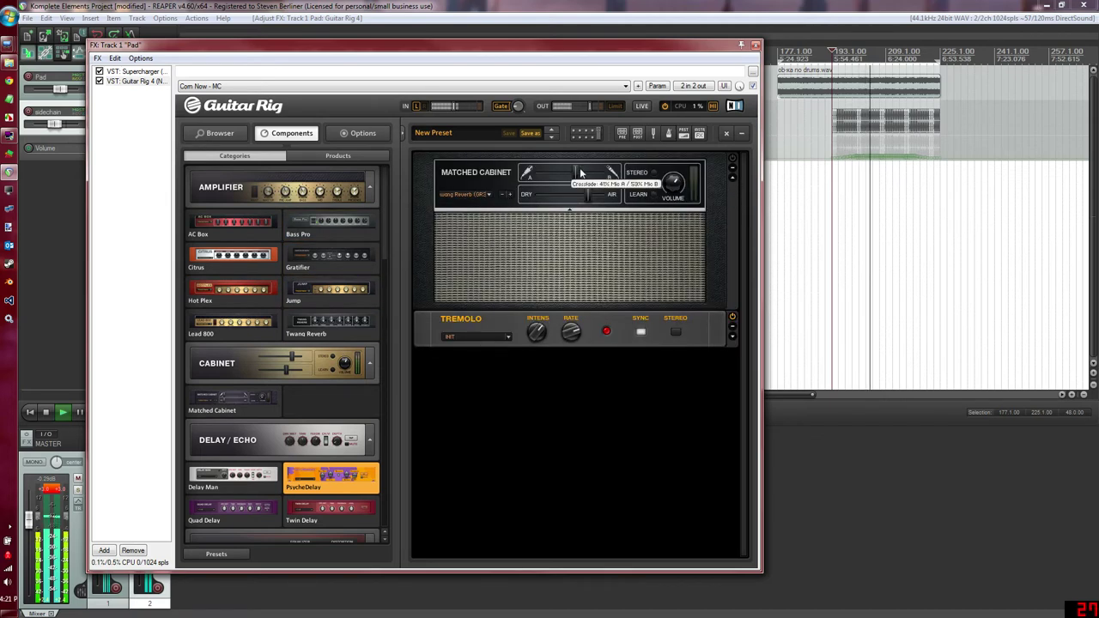
click(732, 158)
drag(585, 178, 595, 181)
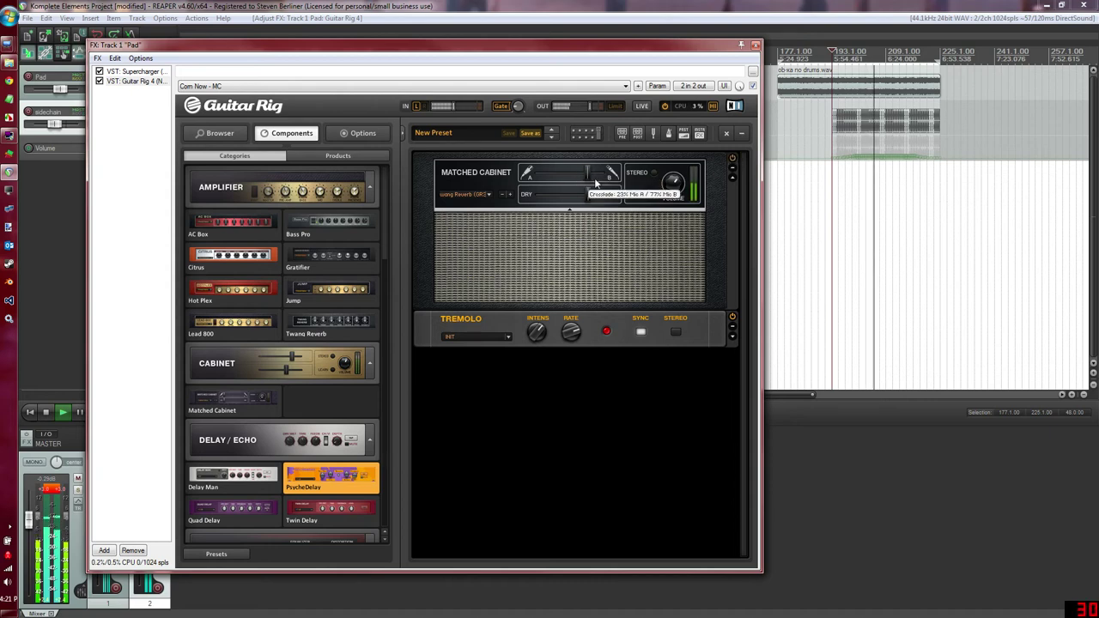
Try the Matched Cabinet's High White model with the Dry/Air balance closer to Air, and switch to Tweed Delight
click(504, 194)
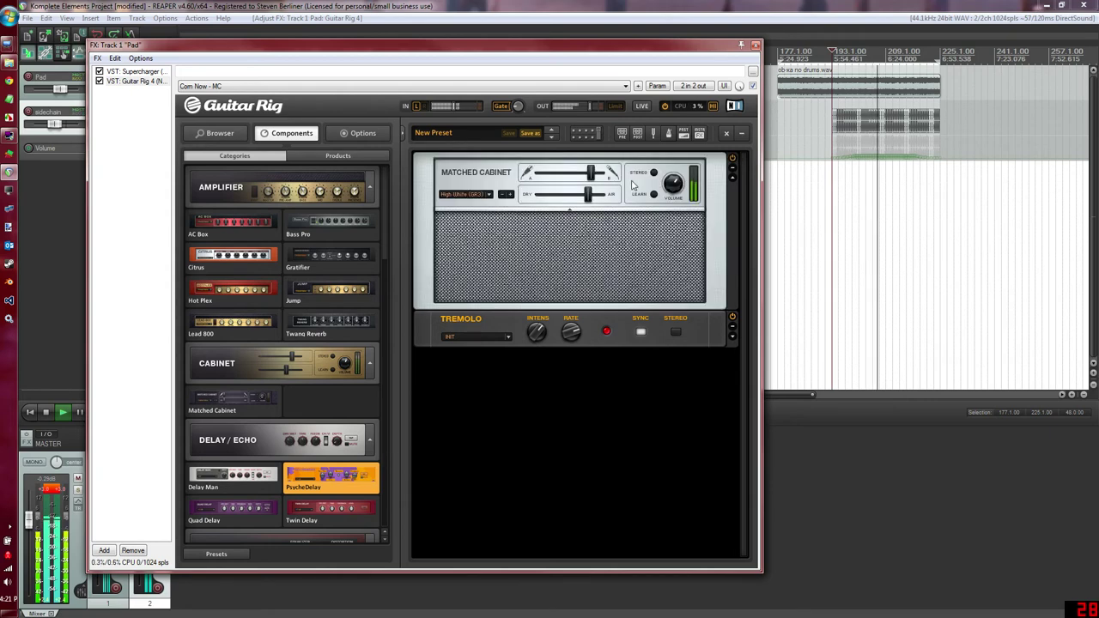
drag(597, 172, 599, 195)
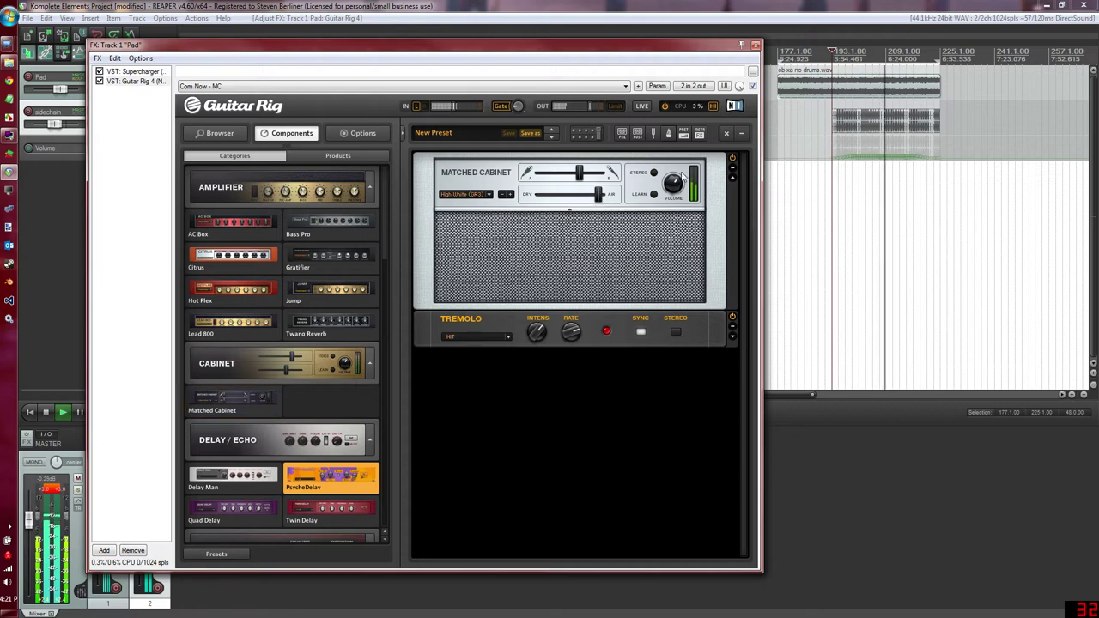
click(507, 195)
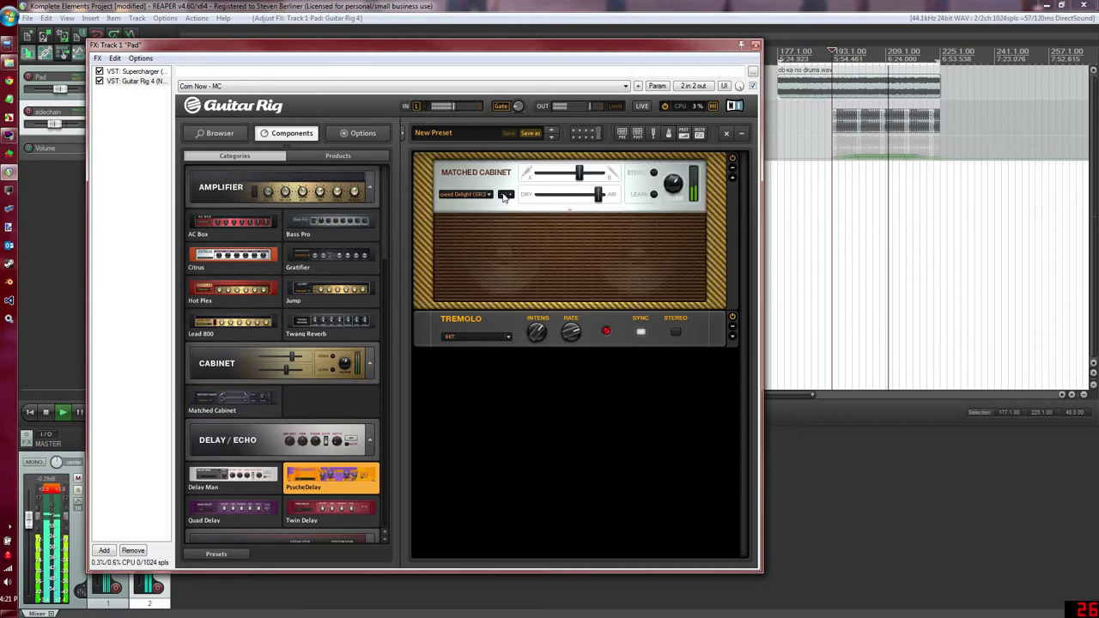
Crossfade the Twang Reverb cabinet to about 18% Mic A / 82% Mic B, and switch the cabinet model to Gratifier
click(506, 194)
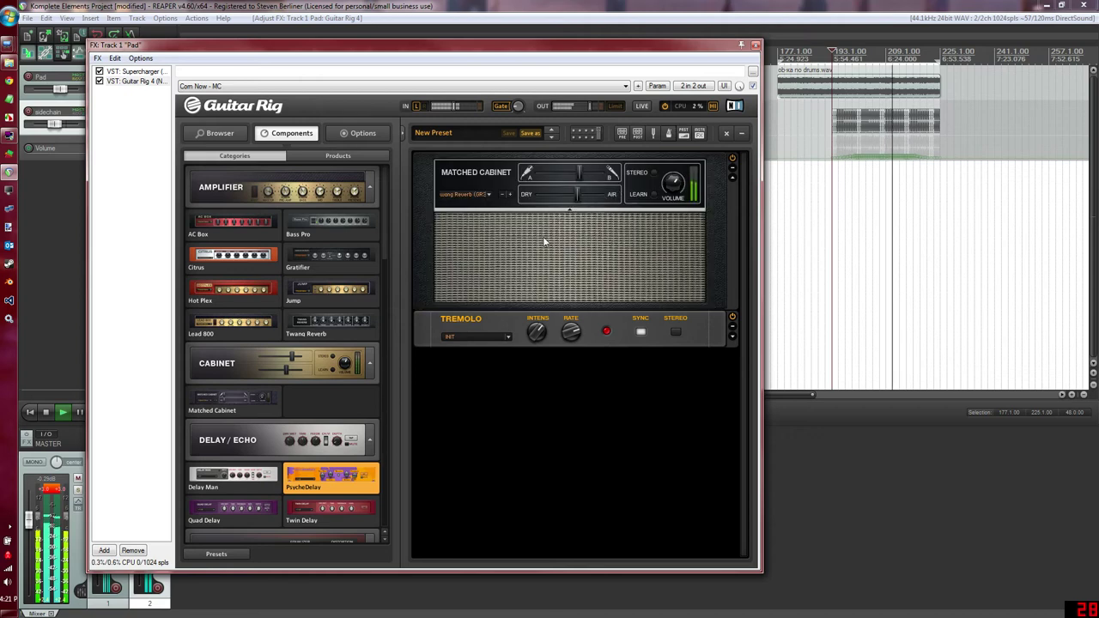
drag(583, 176, 595, 176)
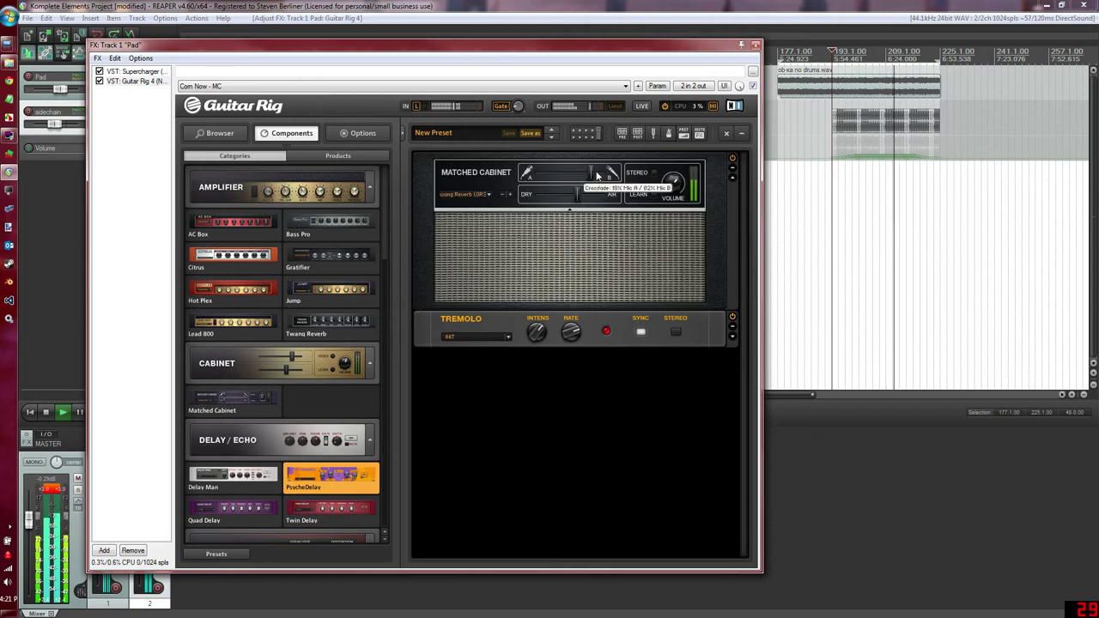
click(510, 194)
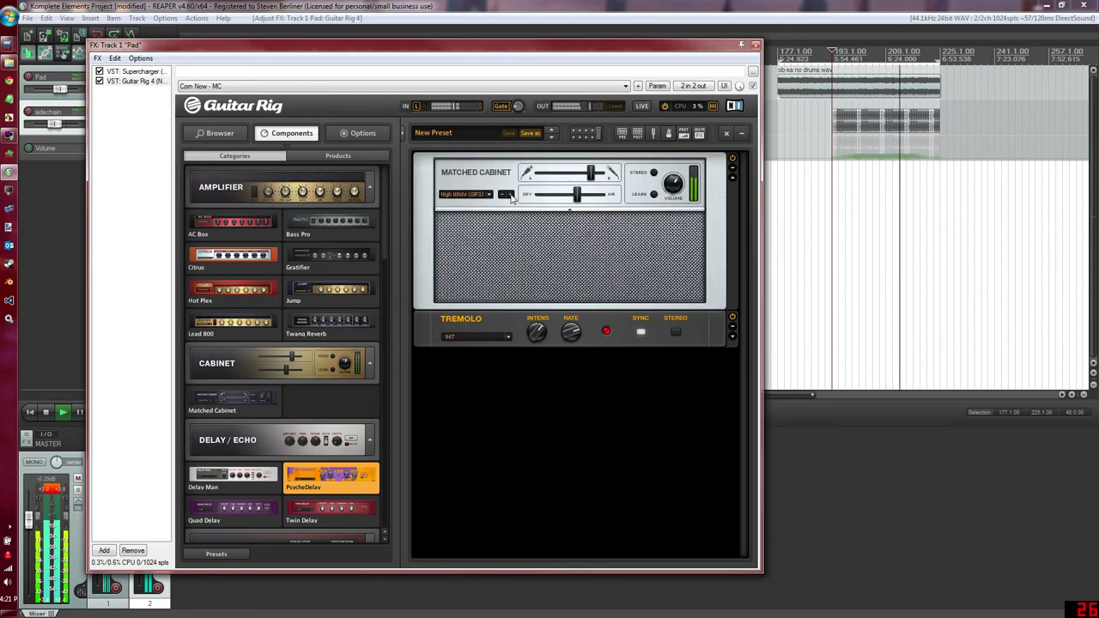
click(510, 194)
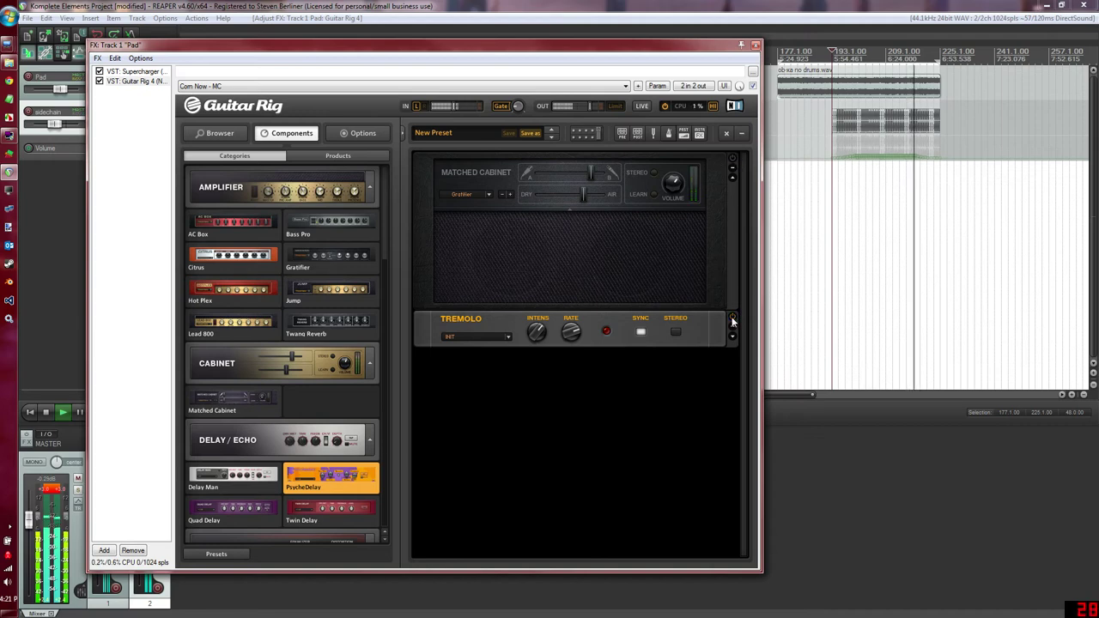
Add the AC Box amplifier above the Matched Cabinet and lower the master volume to about -16 dB
drag(235, 230, 480, 184)
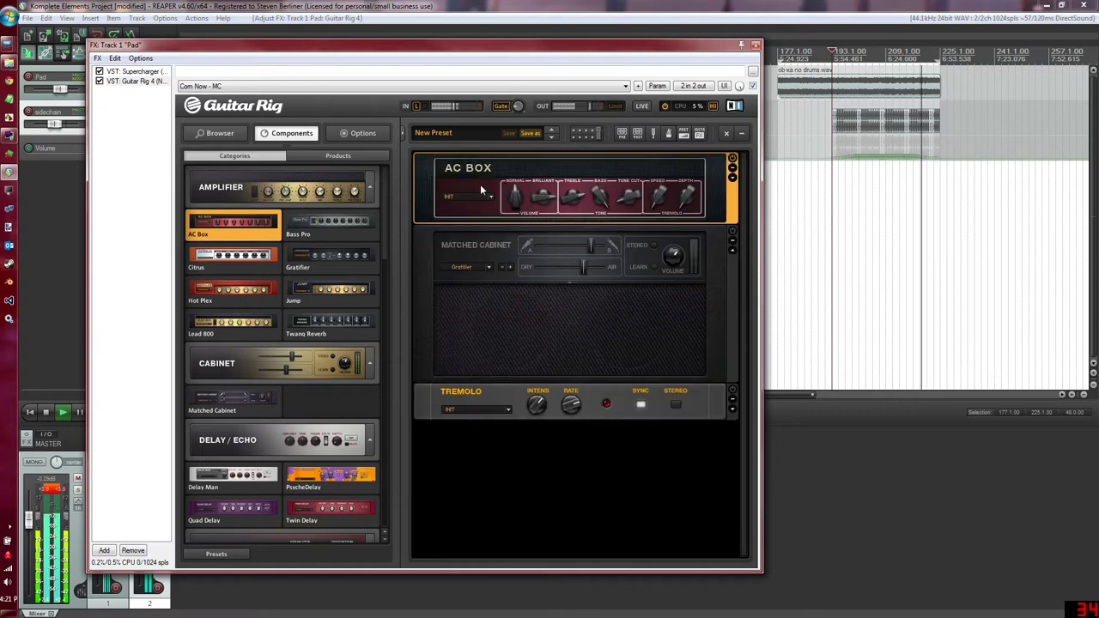
drag(28, 519, 27, 551)
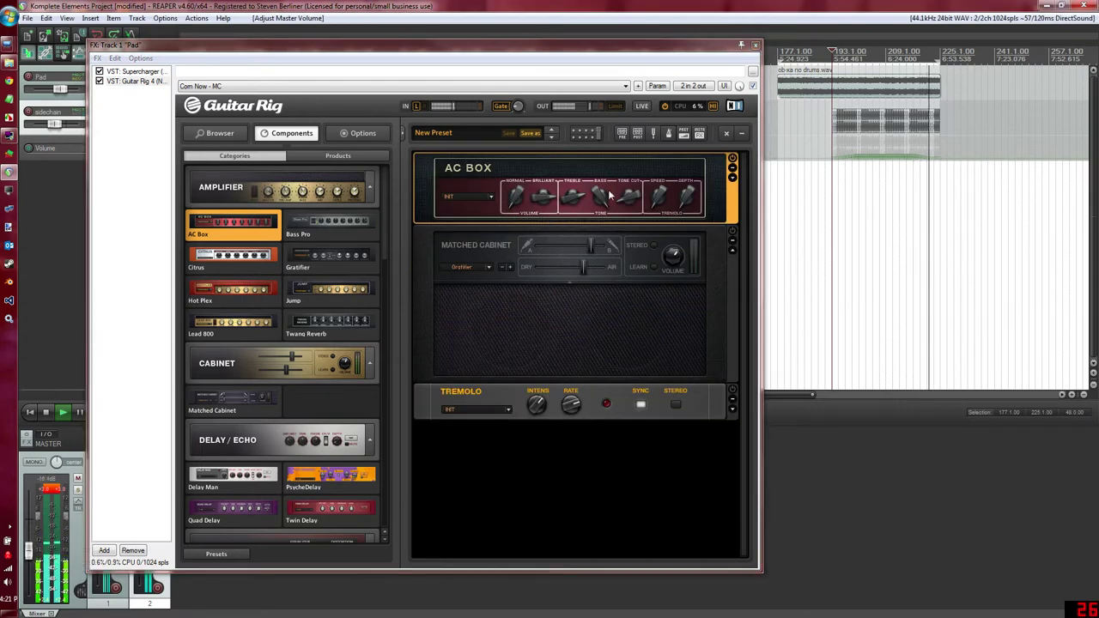
click(587, 290)
Reset the master volume to 0.00 dB while varying the AC Box's volume, treble and tremolo controls
drag(571, 197, 552, 343)
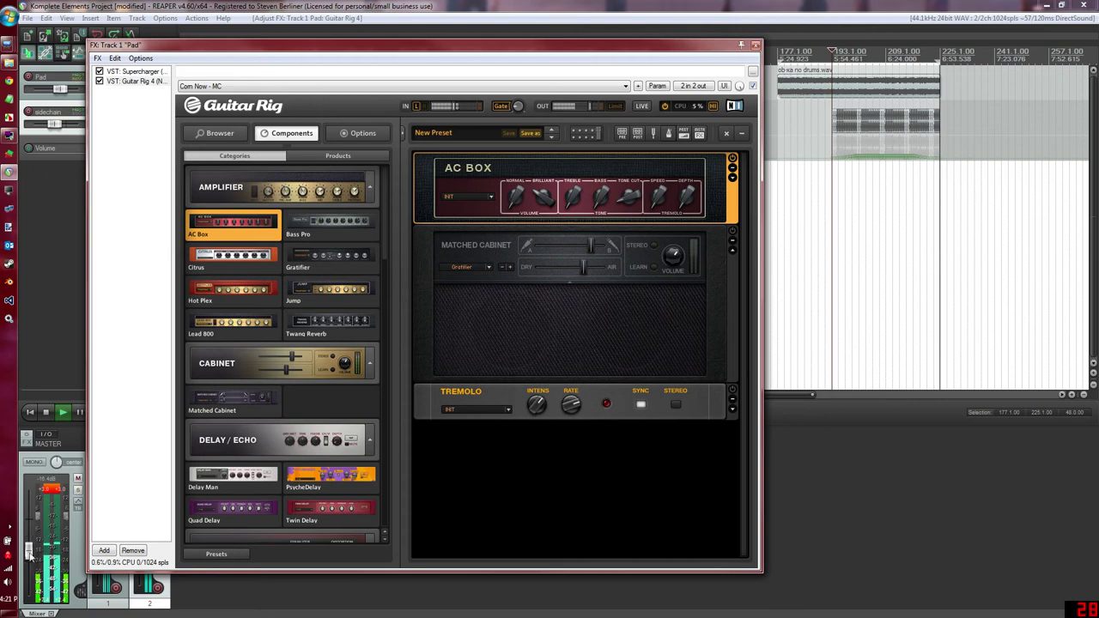
double_click(30, 551)
click(540, 207)
click(652, 193)
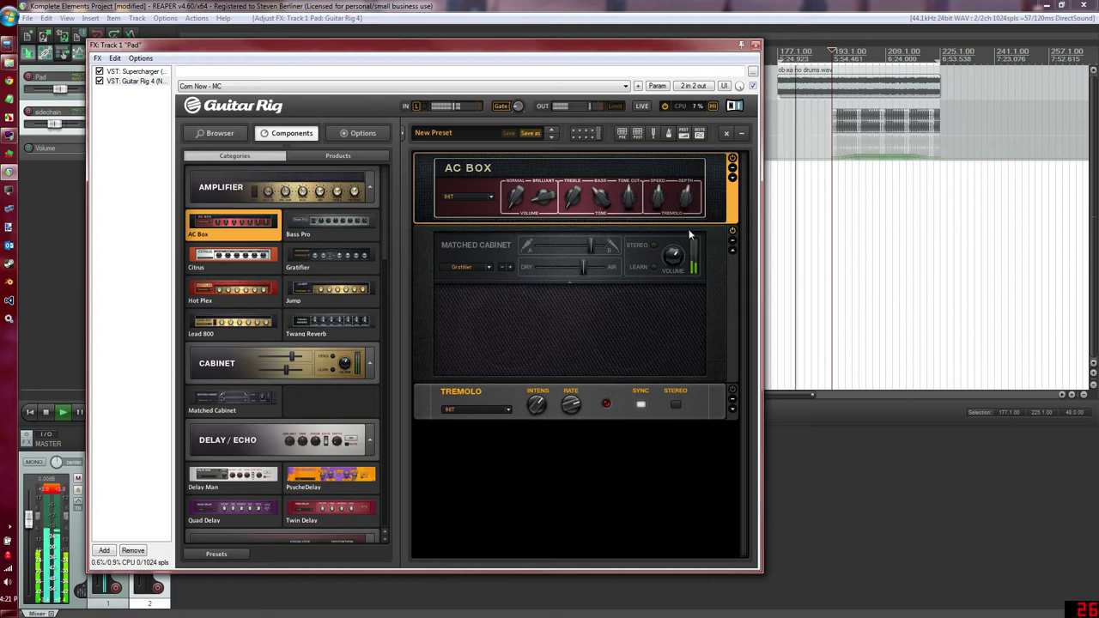
drag(520, 198, 577, 155)
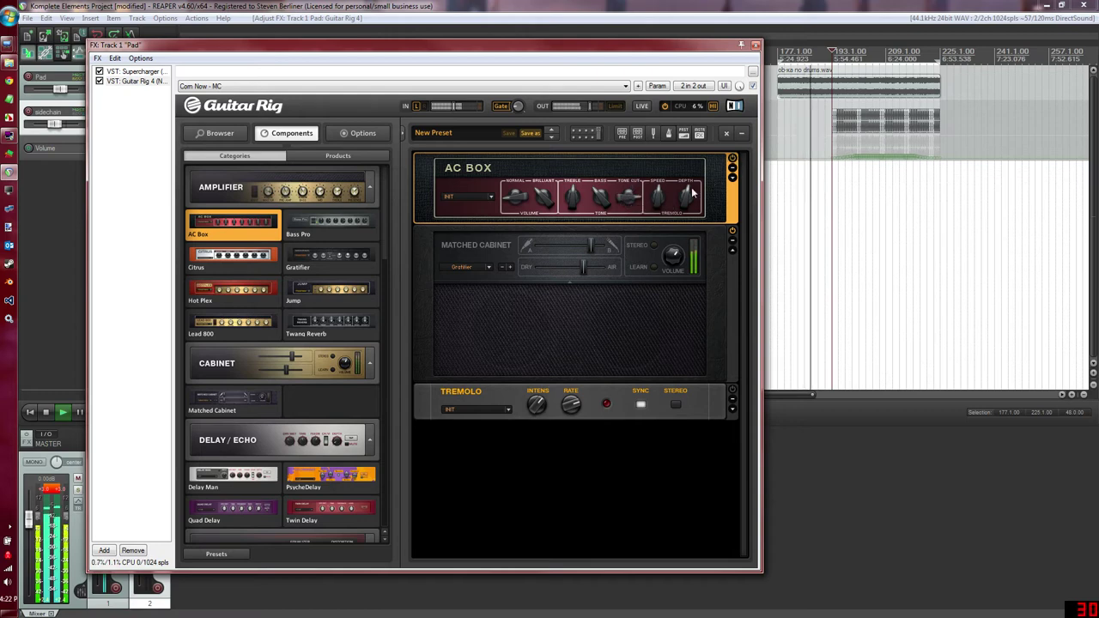
Try the AC Box's presets and load the Clean preset
click(491, 198)
click(499, 247)
click(491, 198)
click(507, 238)
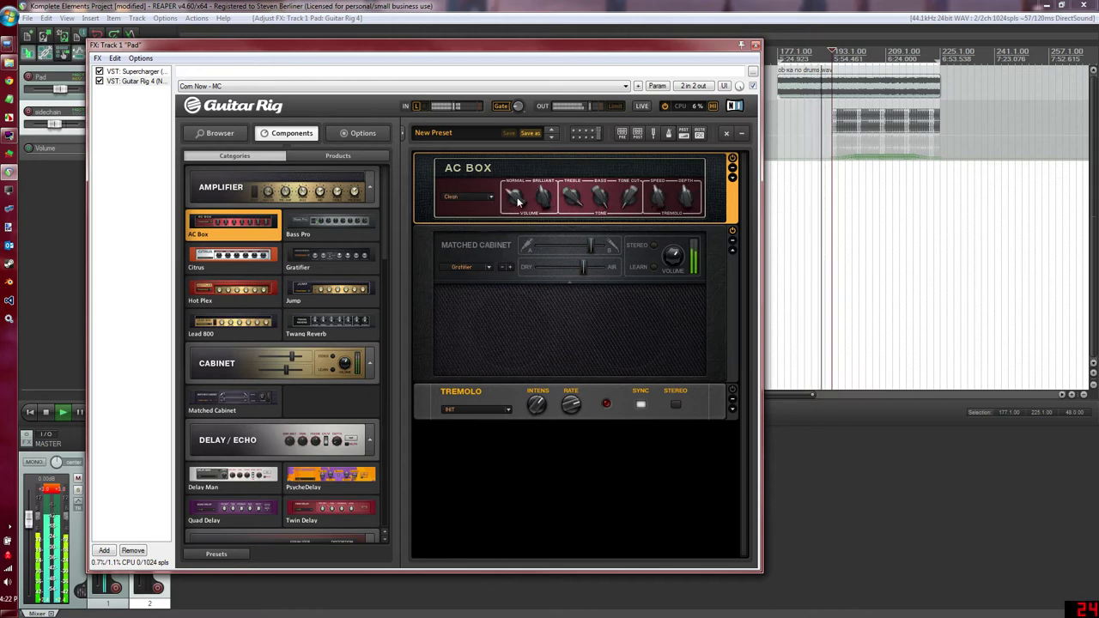
Vary the AC Box's brilliant volume, treble and bass, and delete the amplifier from the rack
drag(535, 196, 570, 242)
drag(597, 197, 593, 236)
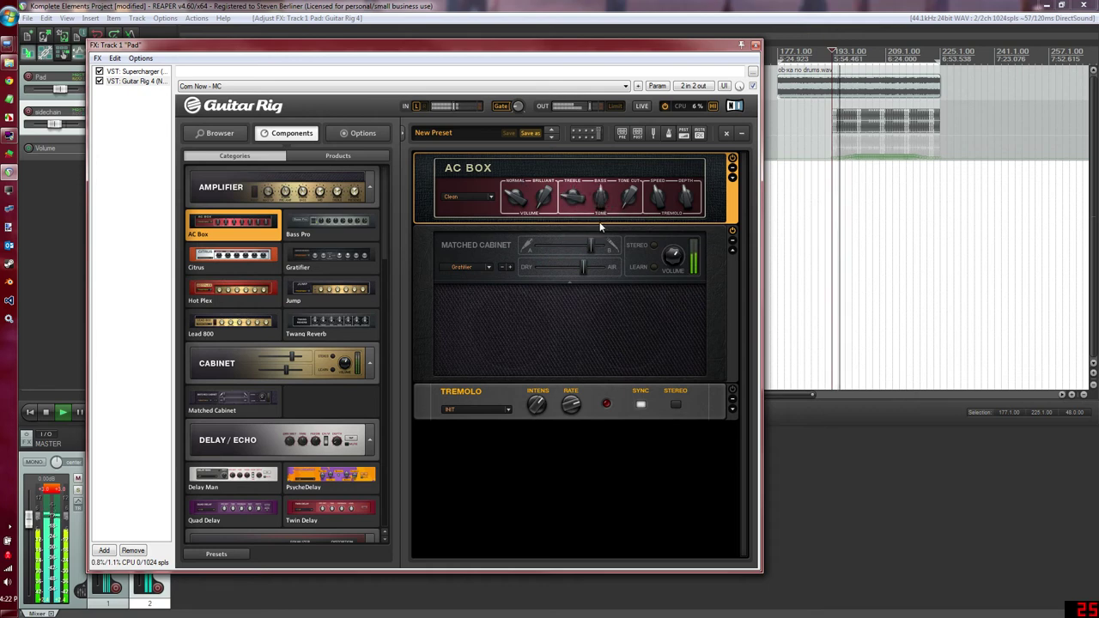
right_click(683, 175)
click(700, 197)
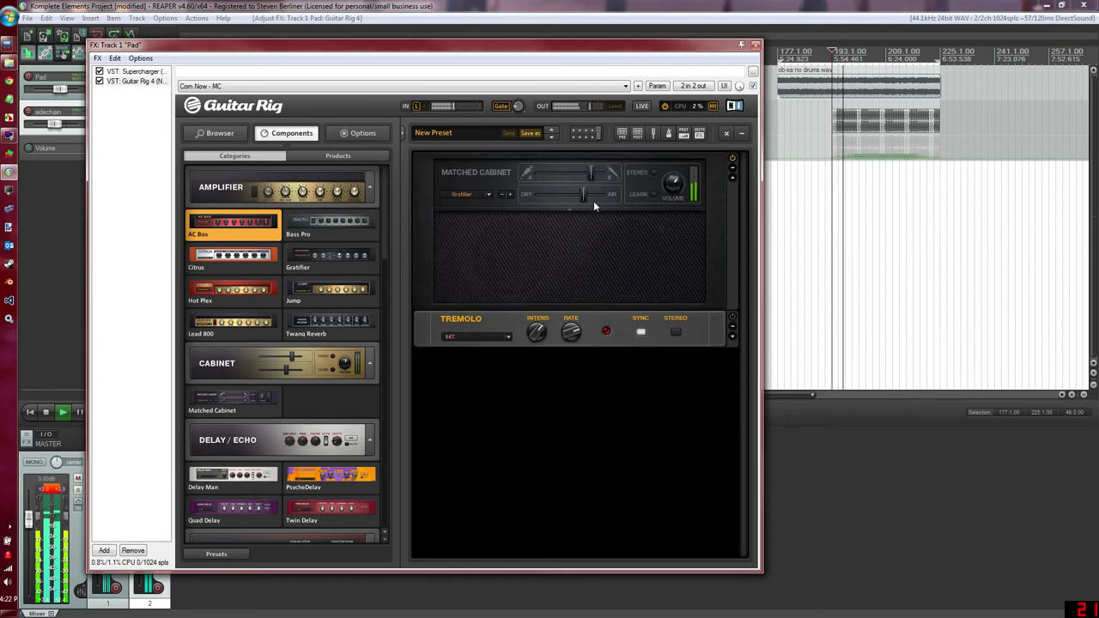
Add the Gain Booster distortion below the Tremolo, try its boost control and delete it from the rack
scroll(311, 332, down, 5)
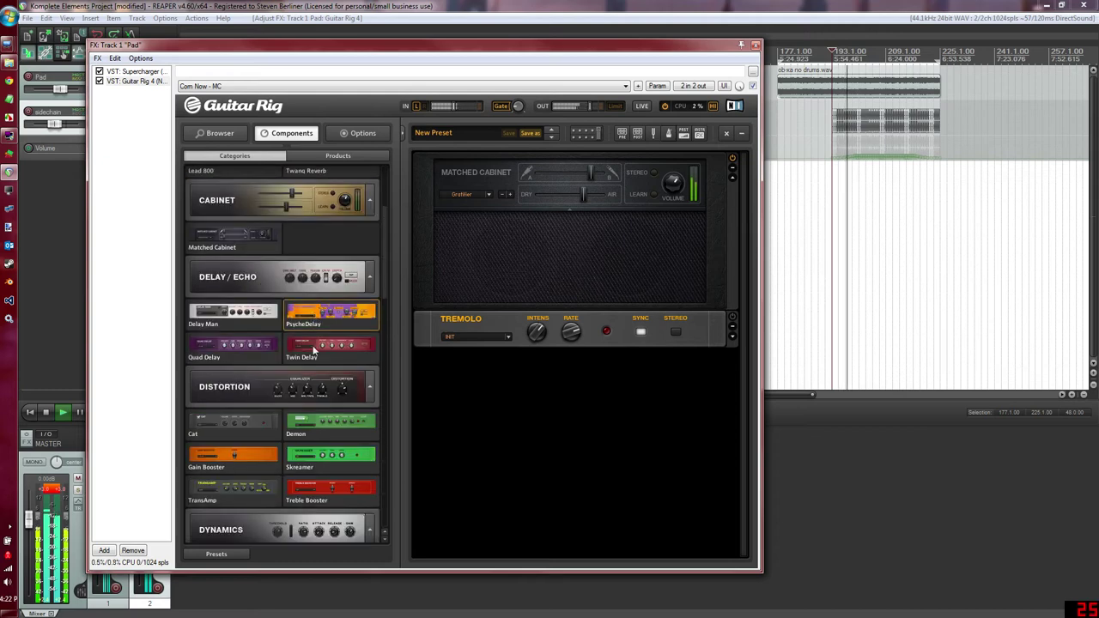
scroll(313, 348, down, 4)
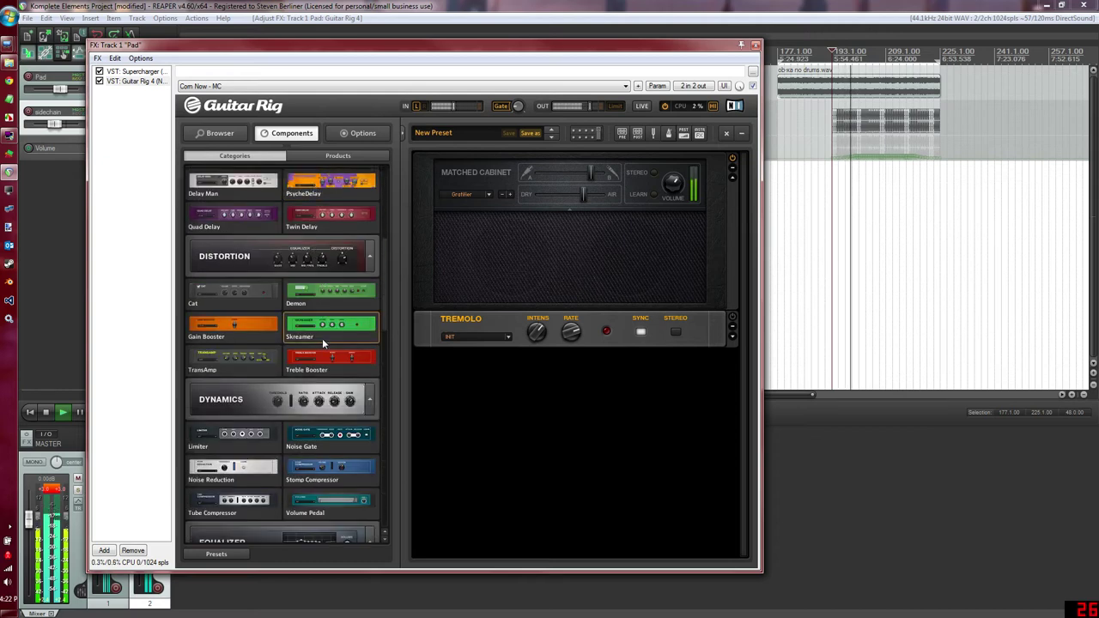
drag(247, 327, 572, 360)
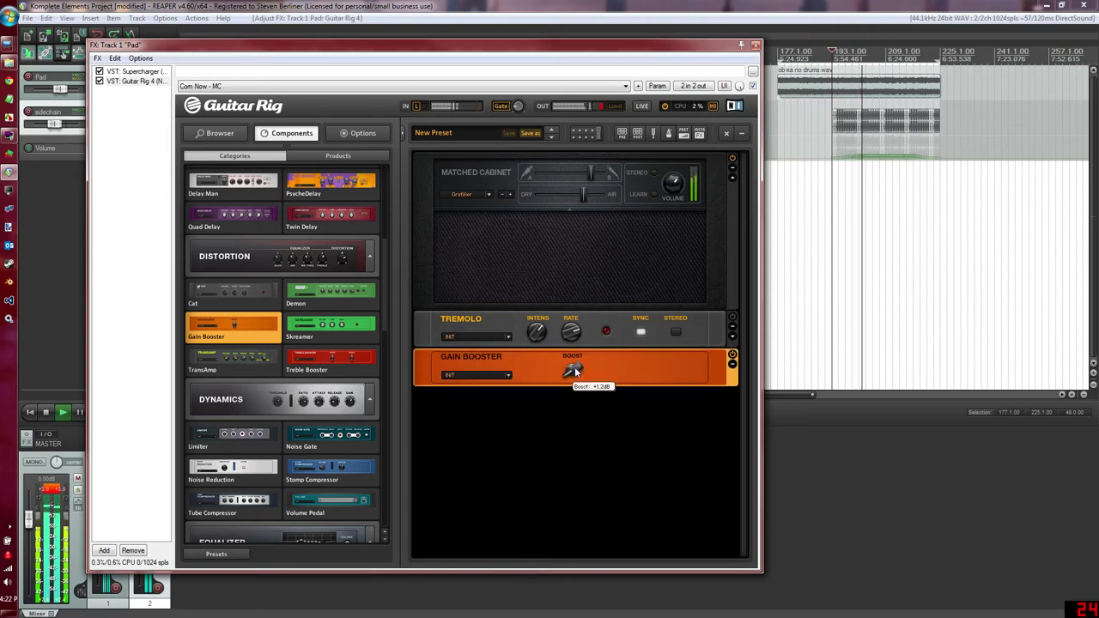
right_click(601, 368)
click(615, 376)
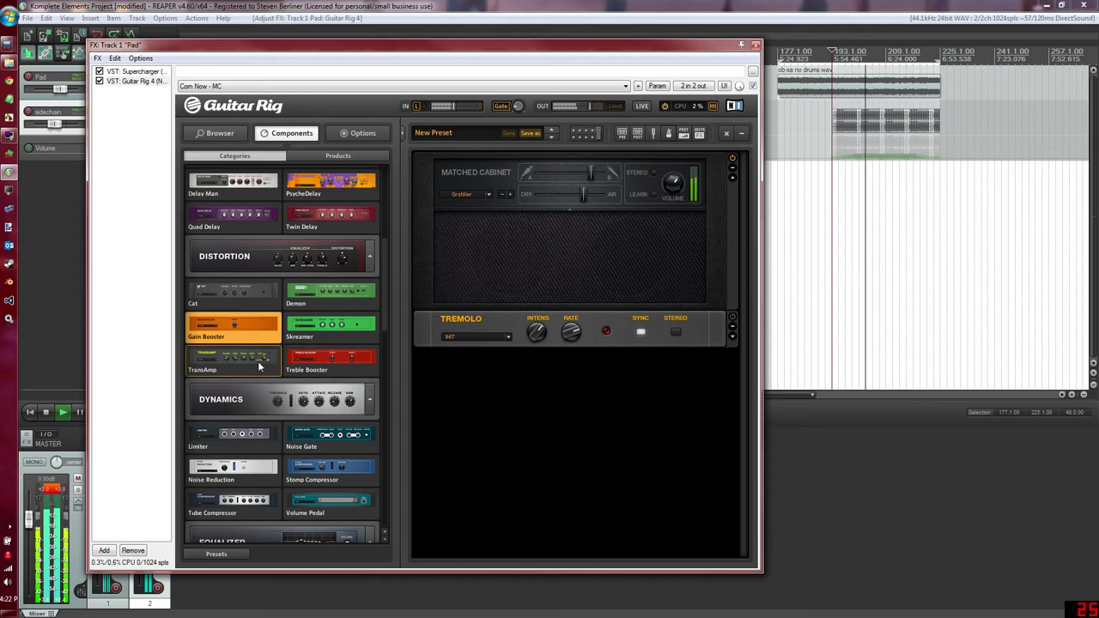
Add the Treble Booster below the Tremolo, vary its boost, look at its presets and delete it from the rack
drag(544, 418, 545, 417)
drag(575, 374, 630, 406)
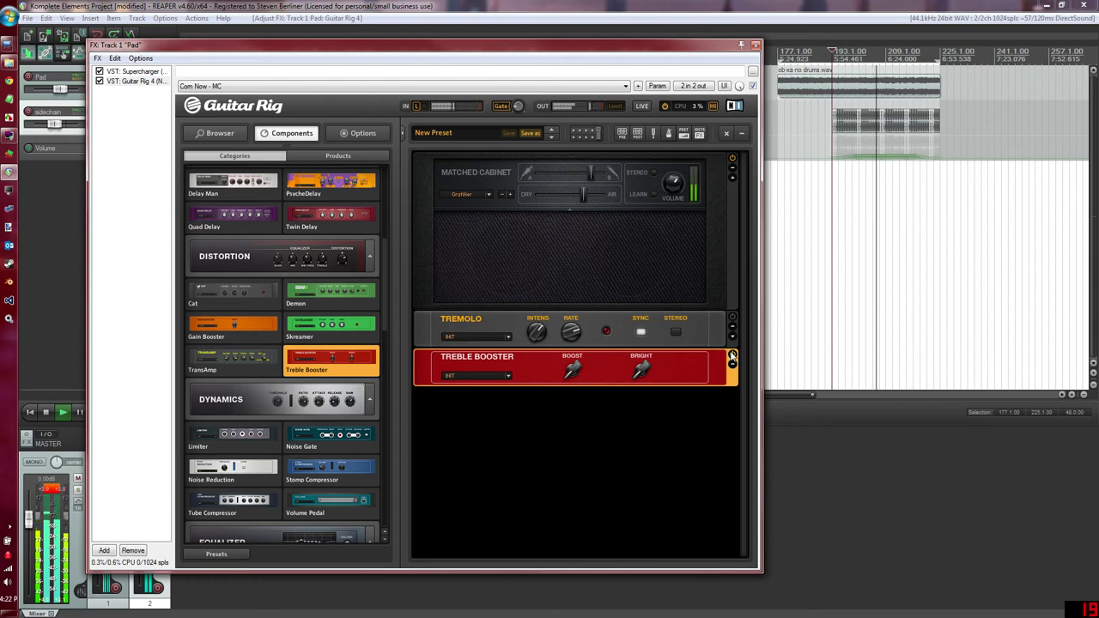
click(508, 375)
click(490, 413)
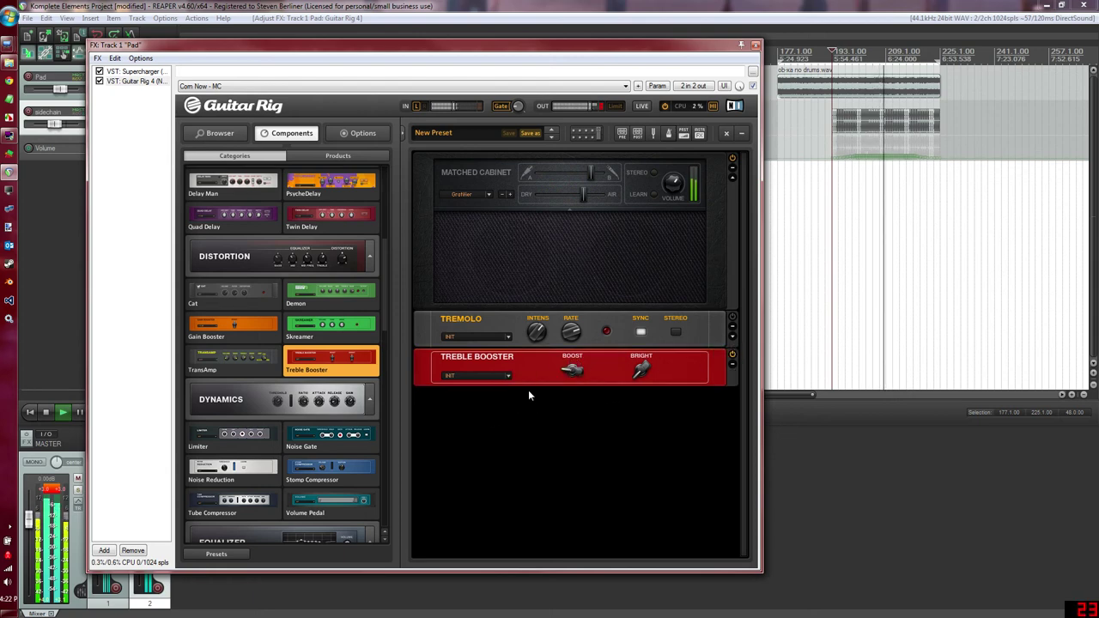
right_click(670, 367)
click(685, 373)
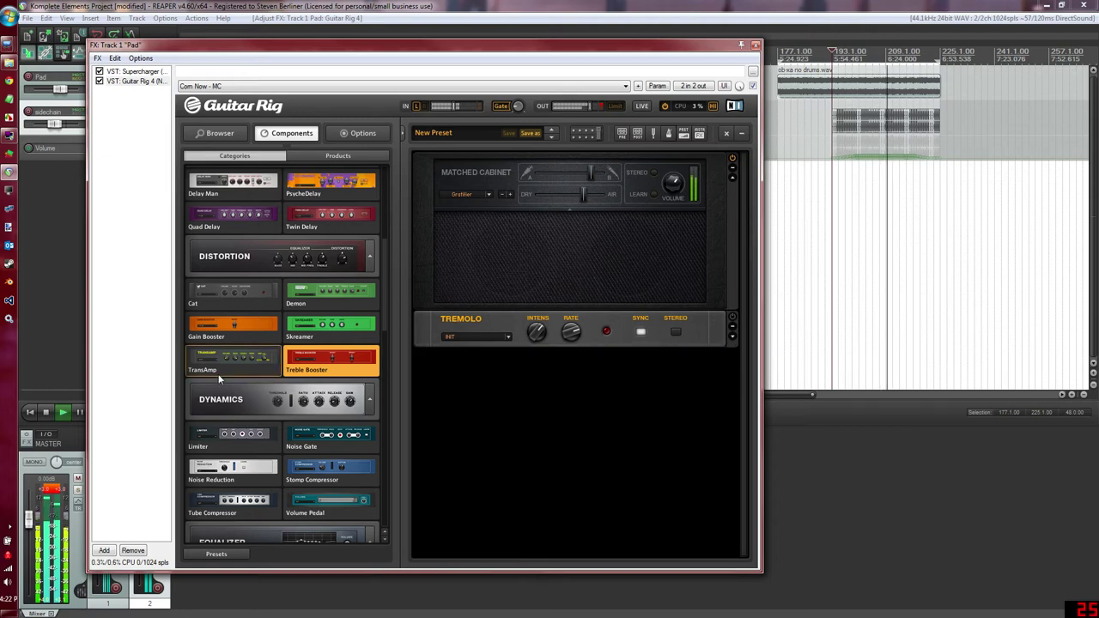
Add the AutoFilter below the Tremolo, expand its extra controls and vary its filter mode between BPF and HPF
scroll(227, 369, down, 5)
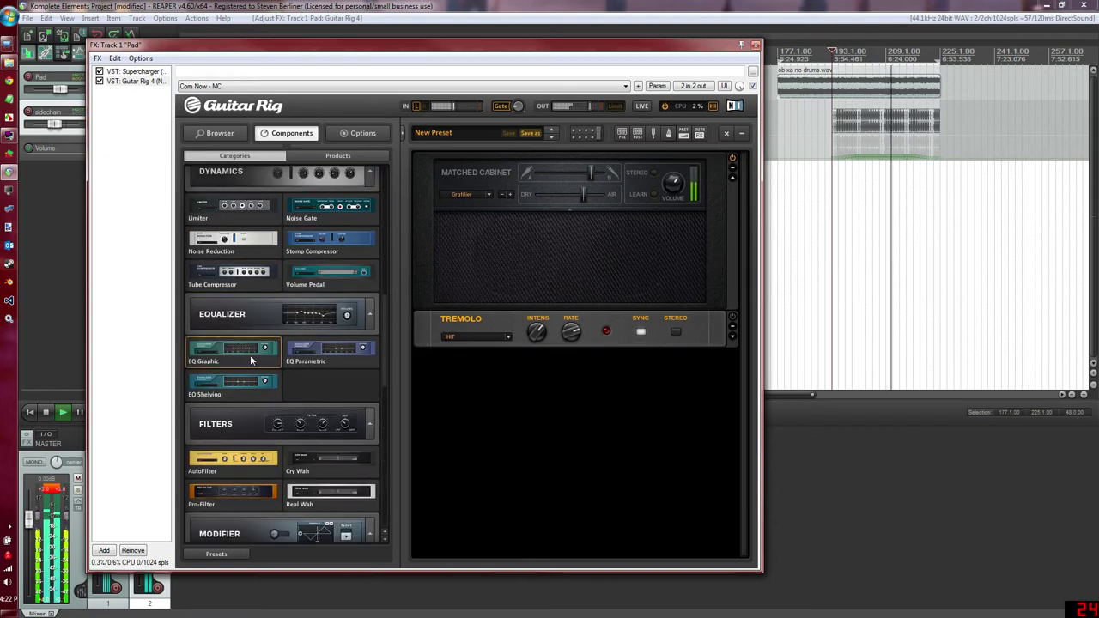
scroll(250, 361, down, 2)
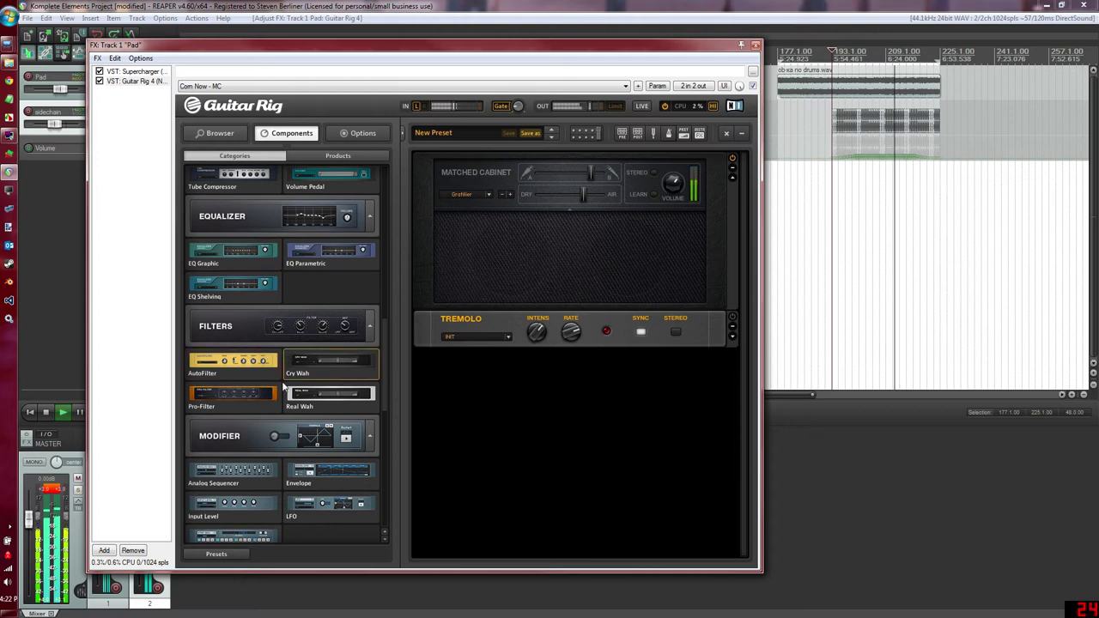
drag(243, 369, 557, 400)
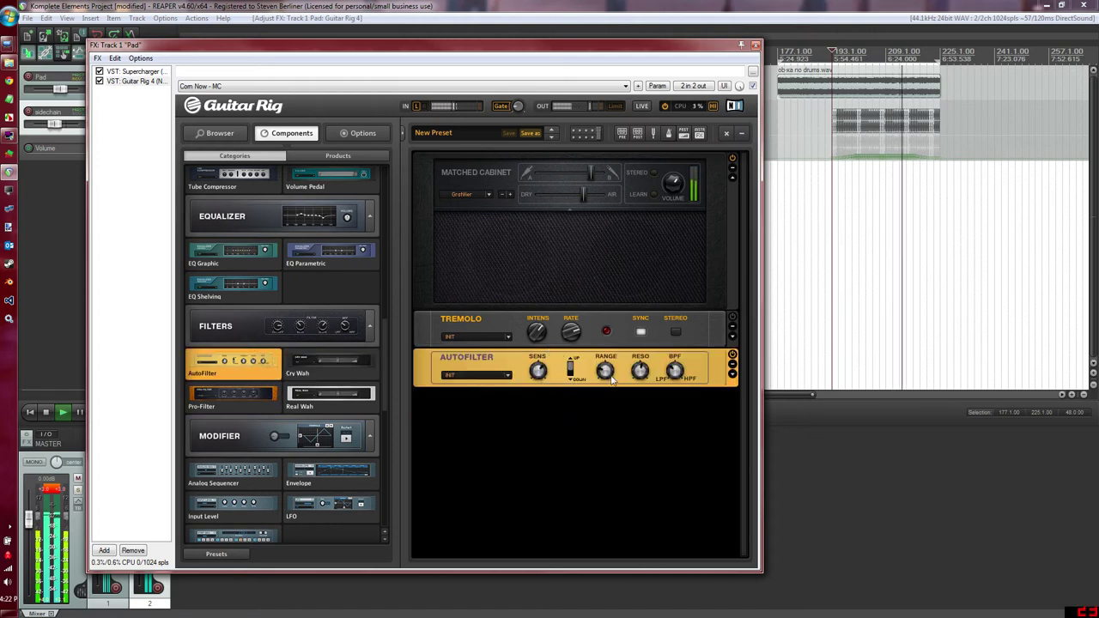
click(733, 373)
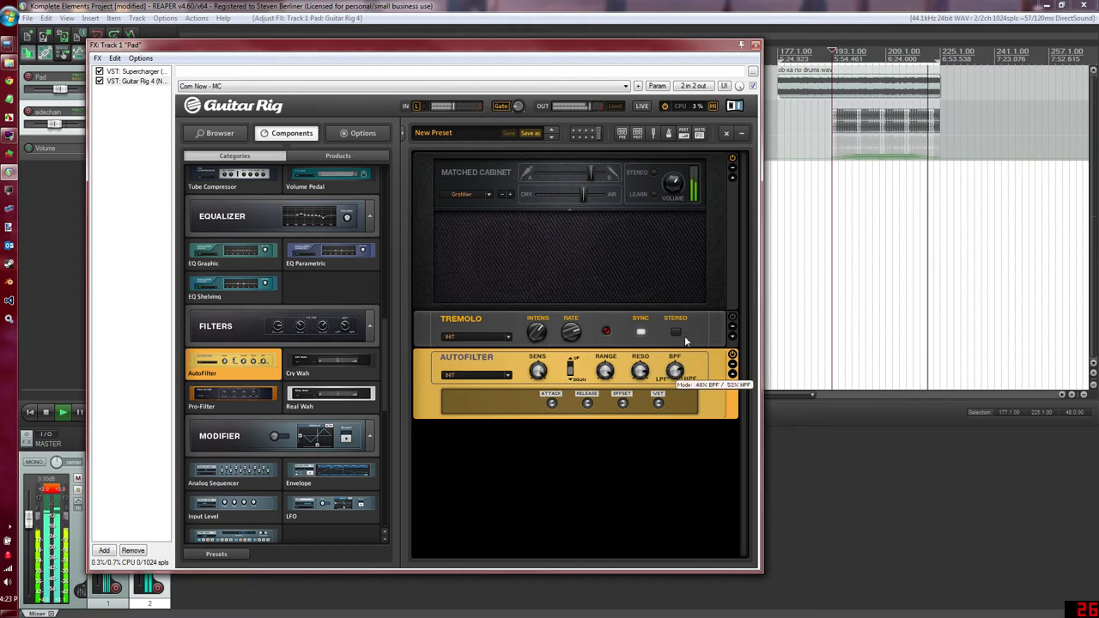
mouse_move(684, 340)
mouse_down()
mouse_move(682, 402)
mouse_move(684, 346)
mouse_up()
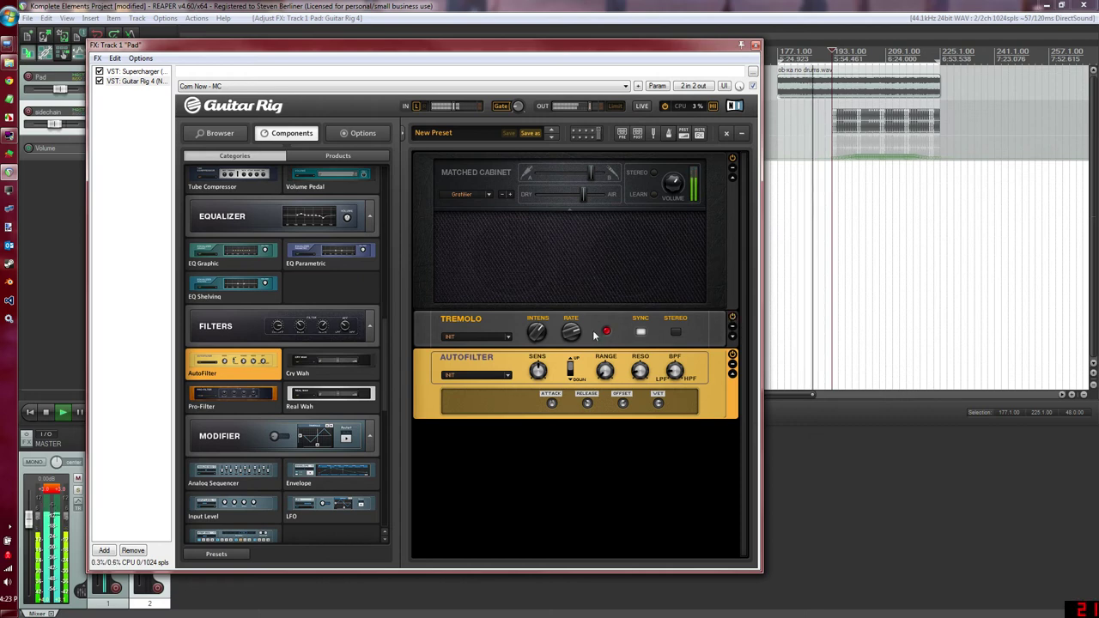
Vary the Tremolo's synced rate around 1/16 and raise its intensity to about 7.7
drag(569, 351, 571, 341)
scroll(571, 342, up, 1)
scroll(570, 342, up, 1)
drag(570, 339, 569, 346)
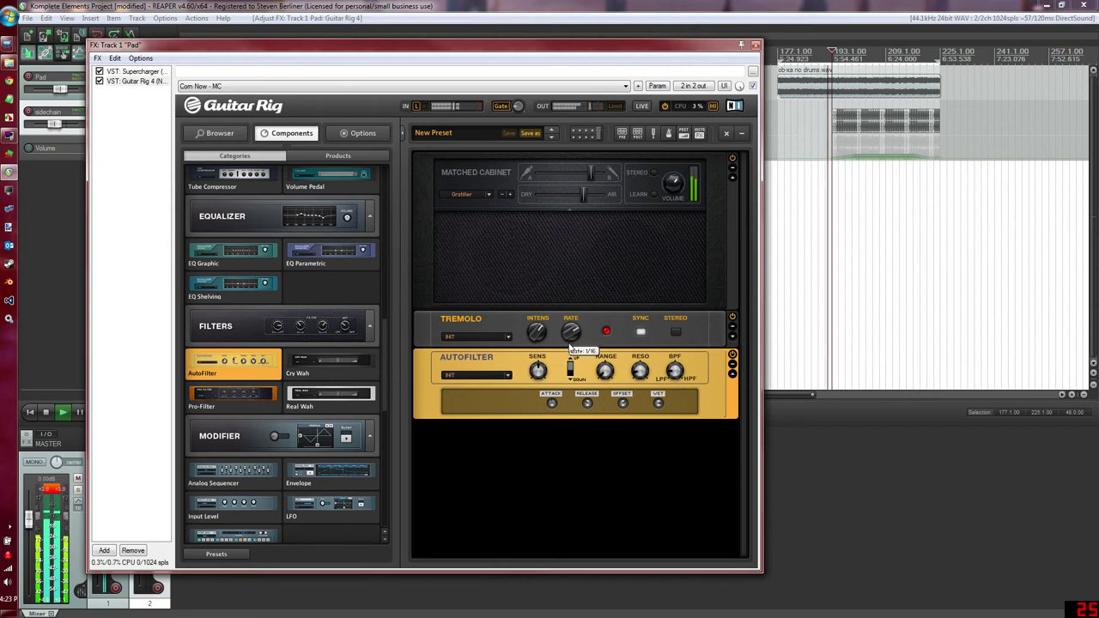
scroll(570, 347, down, 2)
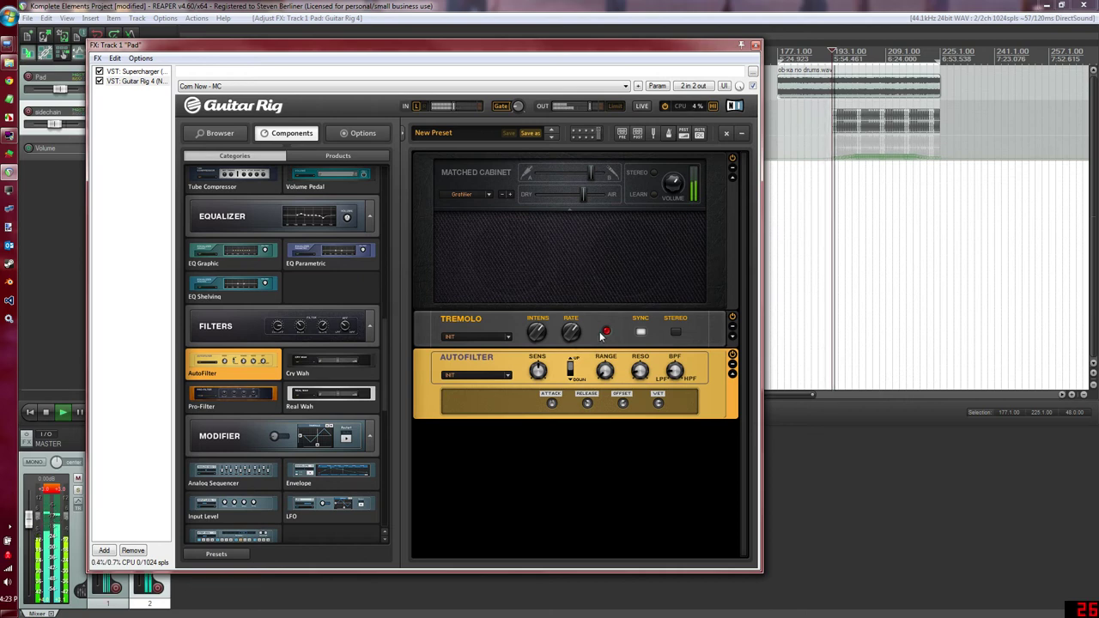
drag(539, 333, 560, 297)
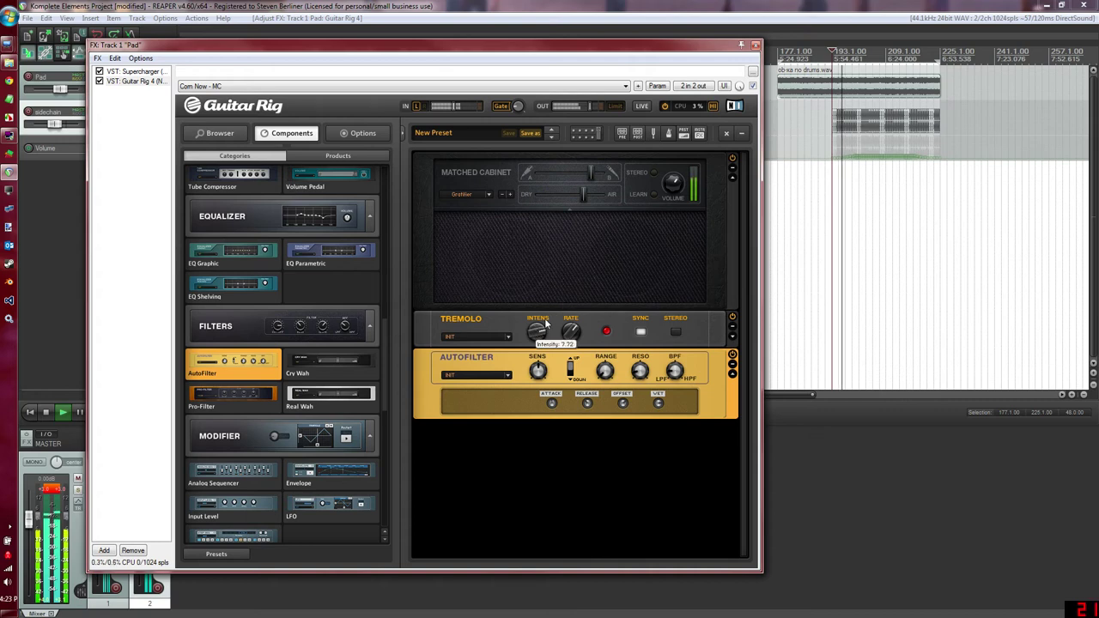
Try the Matched Cabinet's models, including Citrus, Bass Pro and Ultrasonic (GR3), while varying its dry/air balance and moving the crossfade toward mic A
click(510, 196)
click(510, 195)
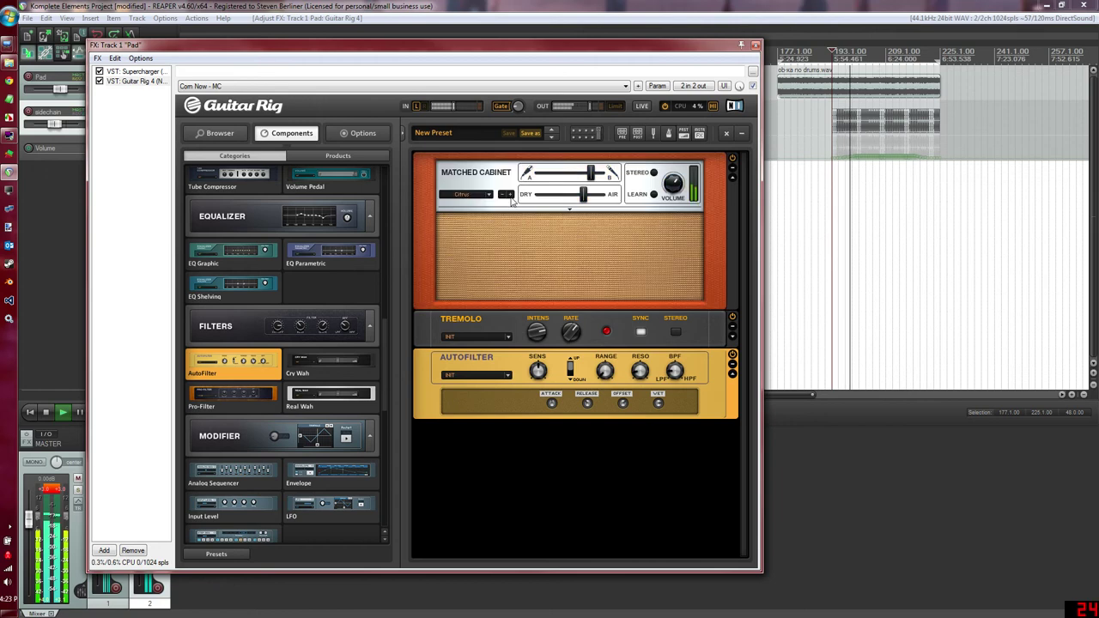
click(510, 196)
click(509, 196)
click(510, 196)
drag(584, 195, 601, 195)
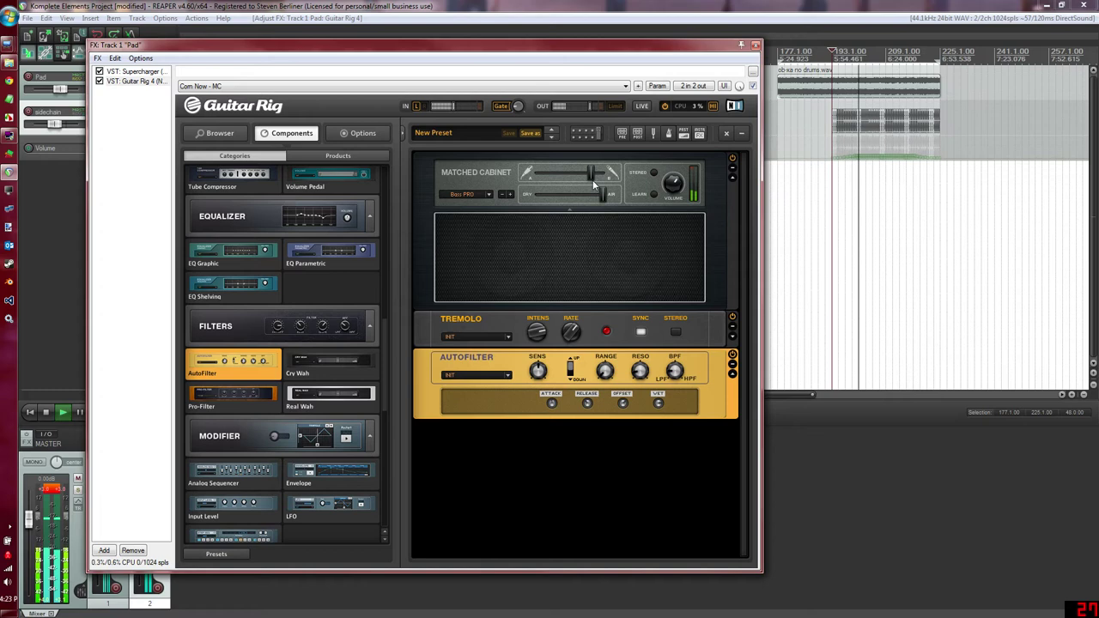
click(510, 196)
drag(578, 174, 544, 175)
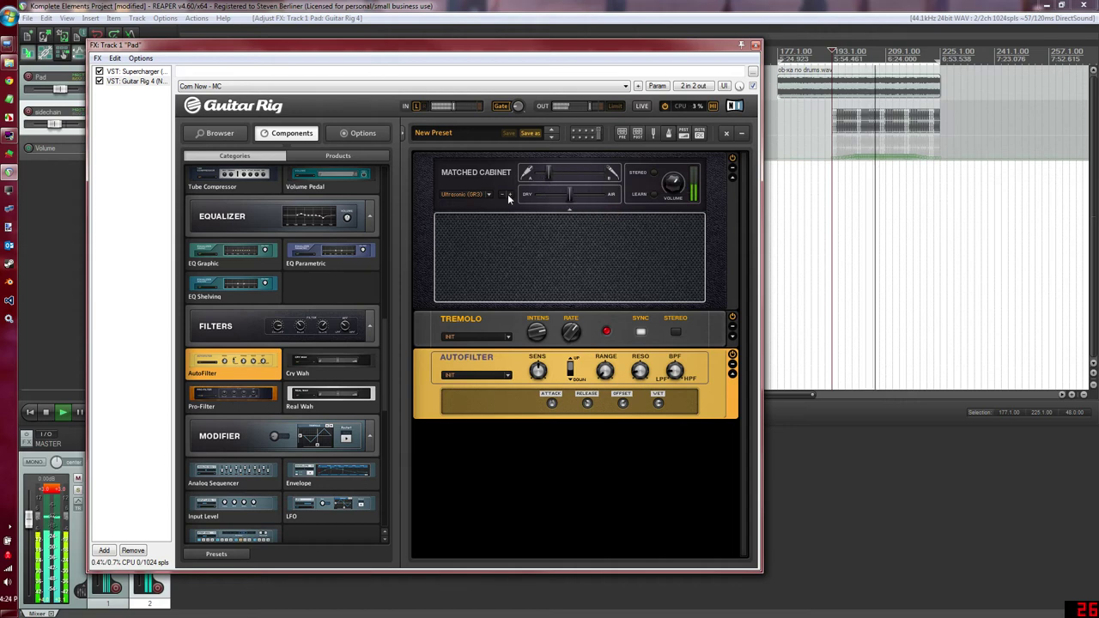
Step the Matched Cabinet through Gratifier (GR3) and Plex (GR3) to Citrus (GR3), and move the crossfade toward mic B
click(504, 196)
click(510, 195)
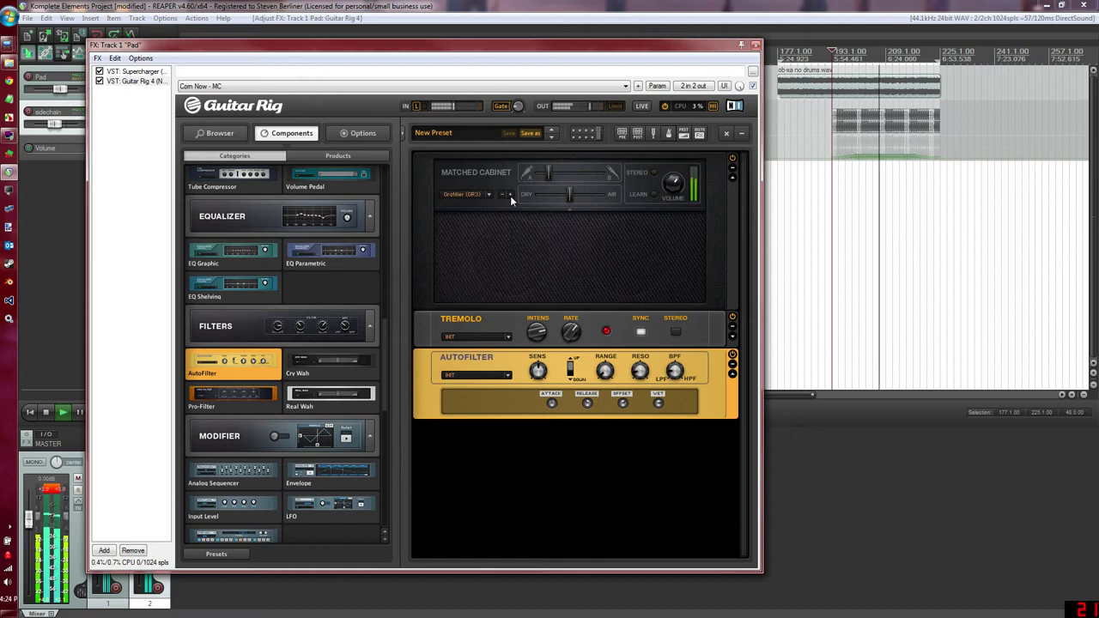
click(510, 196)
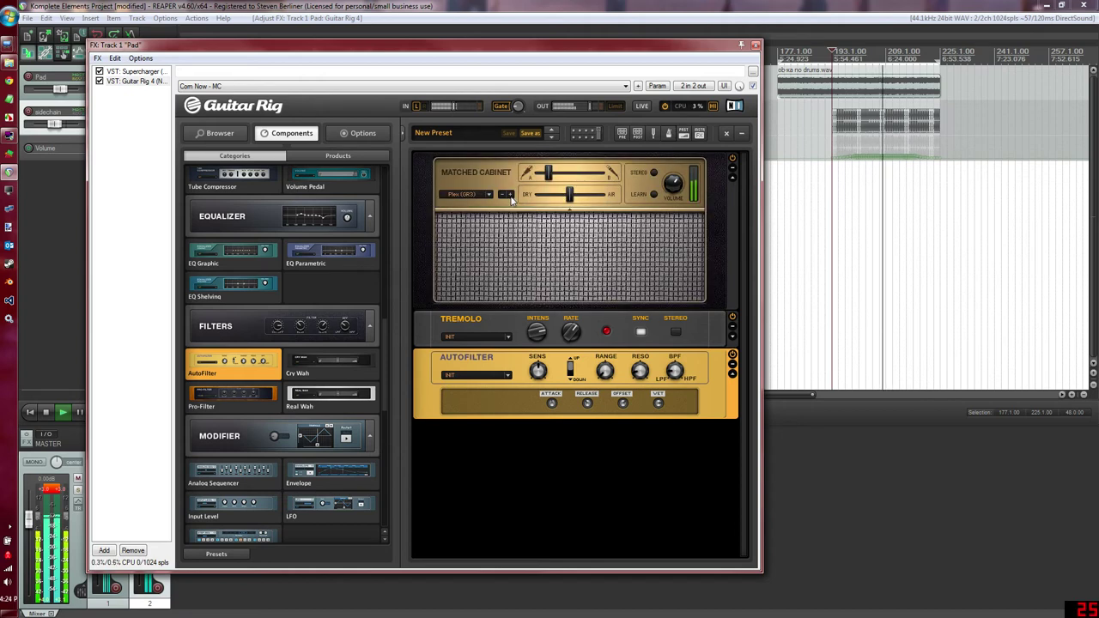
click(510, 196)
drag(548, 173, 591, 175)
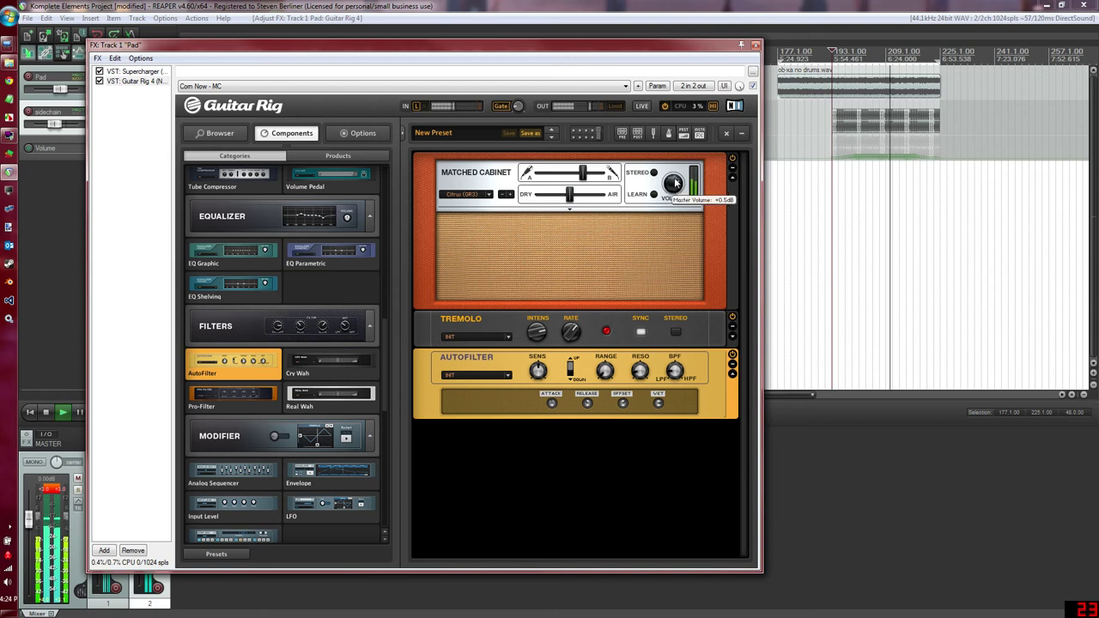
Switch the cabinet to AC Box (GR3), vary its volume, raise the air amount and bring the mic crossfade closer to centre
click(510, 194)
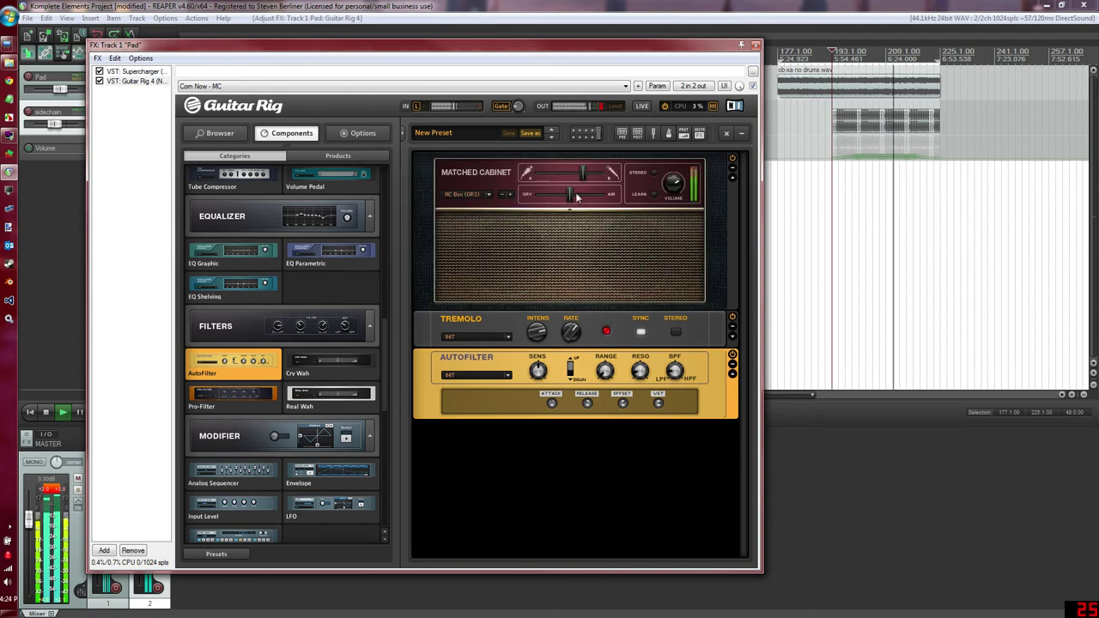
drag(667, 187, 673, 205)
mouse_move(570, 195)
mouse_down()
mouse_move(597, 196)
mouse_move(574, 175)
mouse_up()
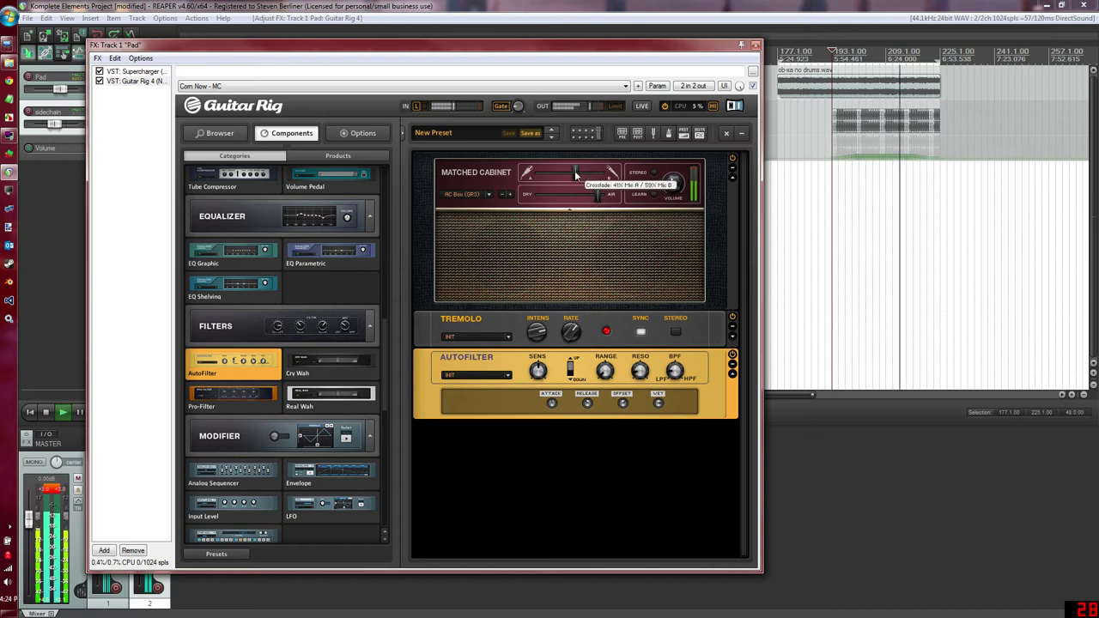
Step the cabinet model on to High White (GR3), shift the crossfade toward mic B and move the dry/air balance toward dry
click(511, 195)
click(512, 198)
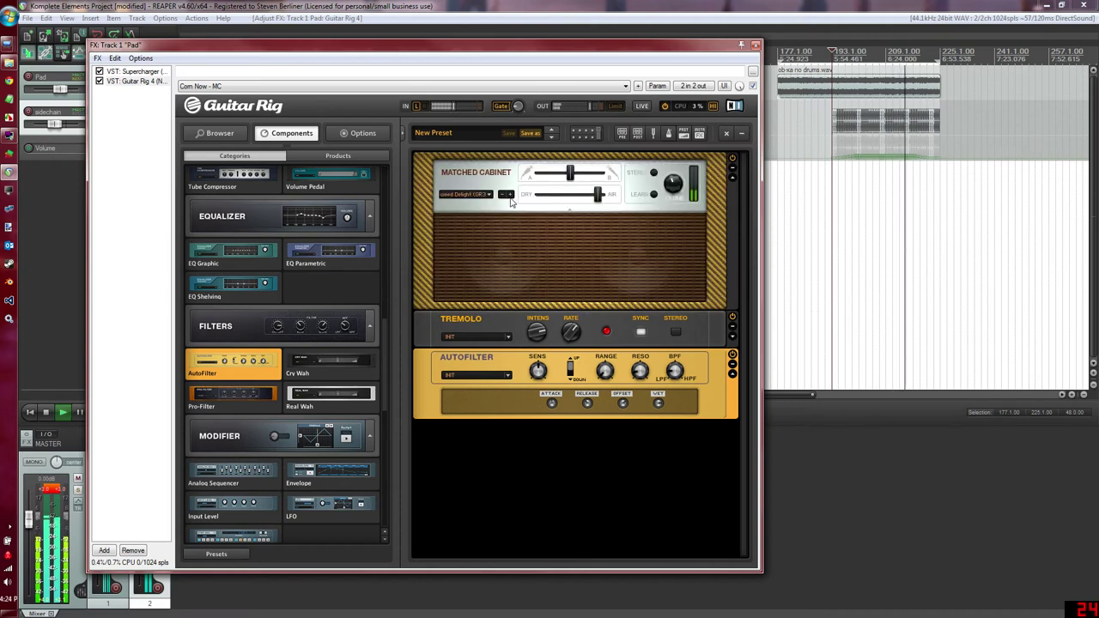
click(512, 197)
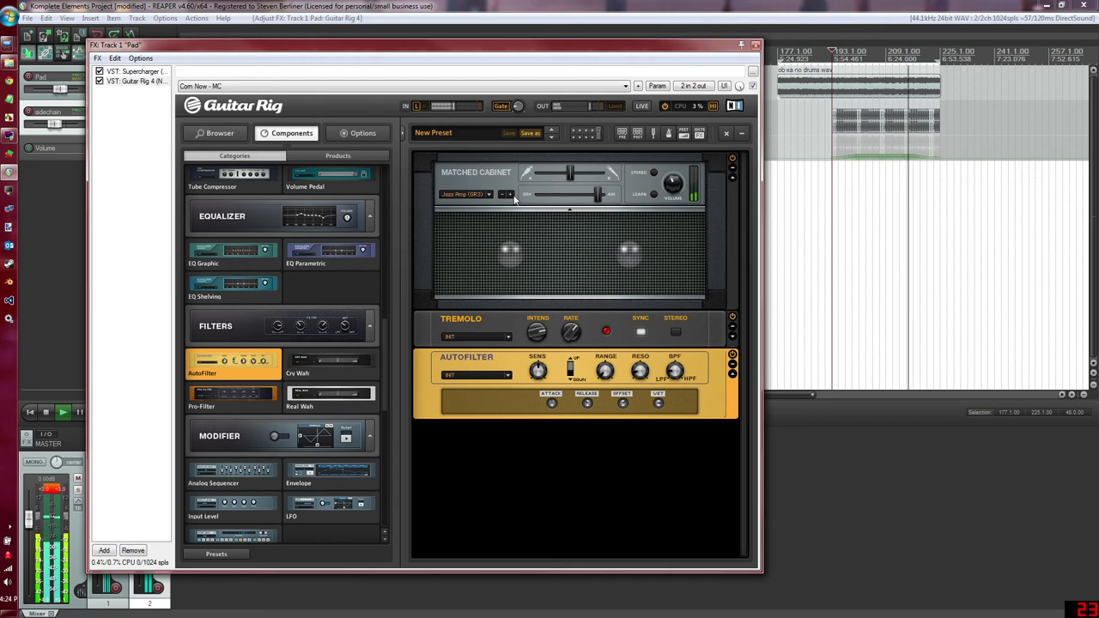
click(511, 198)
drag(580, 177, 613, 177)
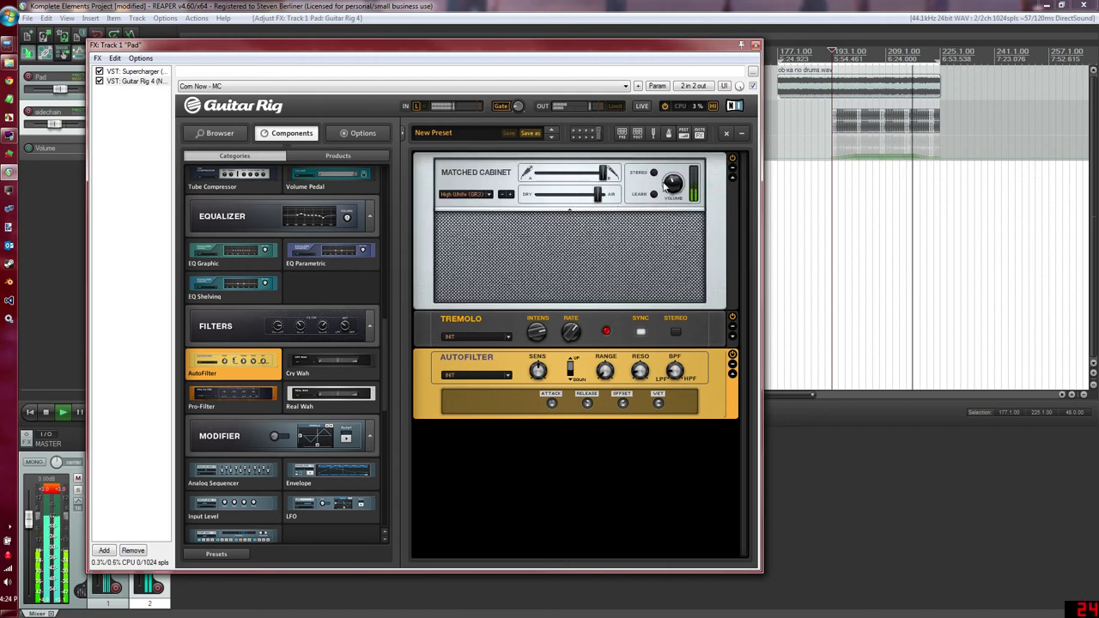
drag(596, 194, 567, 206)
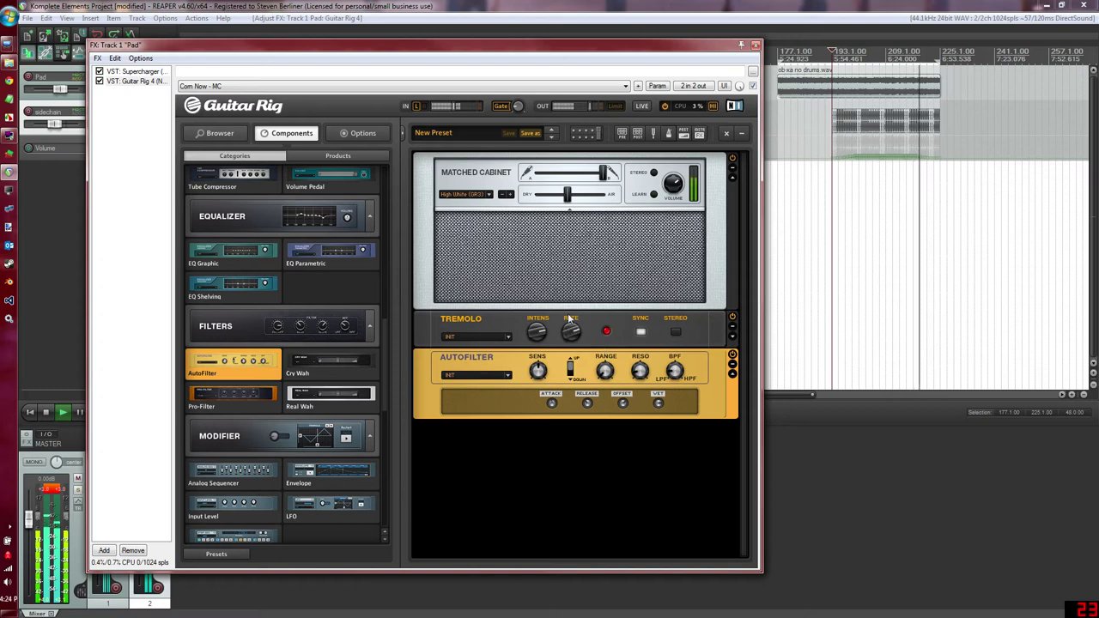
drag(567, 195, 550, 198)
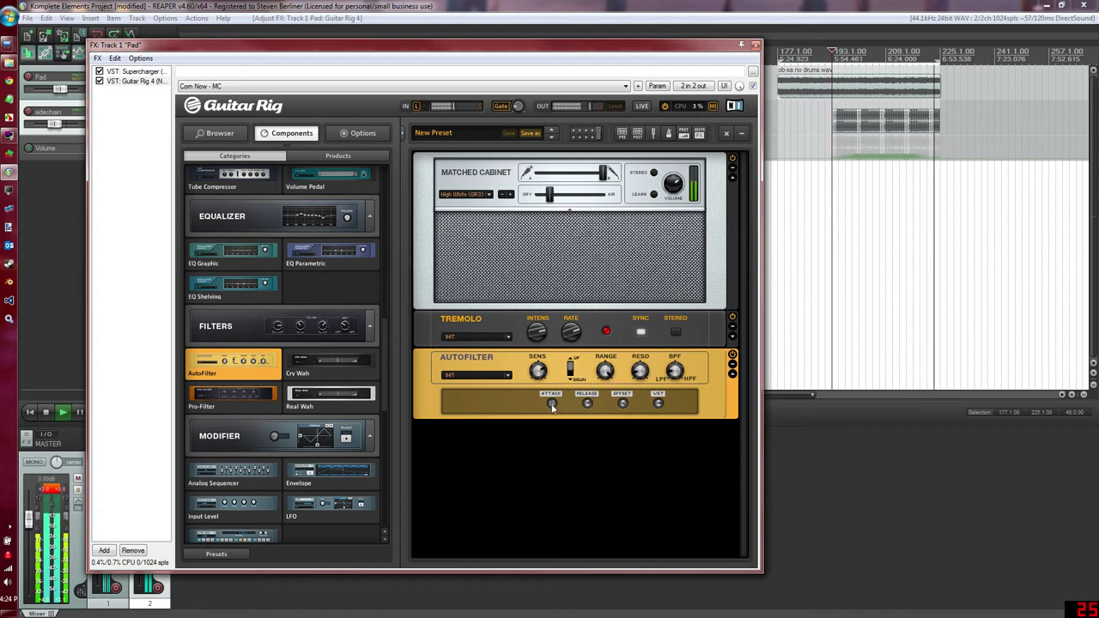
Delete the AutoFilter and the Tremolo from the rack, keeping the Matched Cabinet
right_click(712, 360)
click(706, 363)
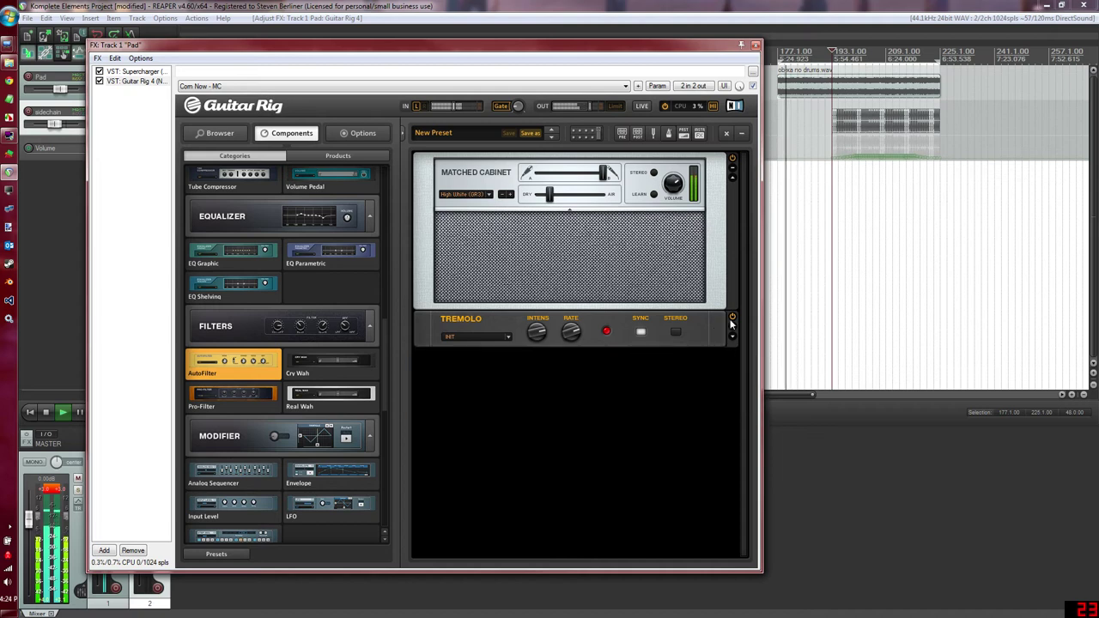
right_click(704, 327)
click(714, 336)
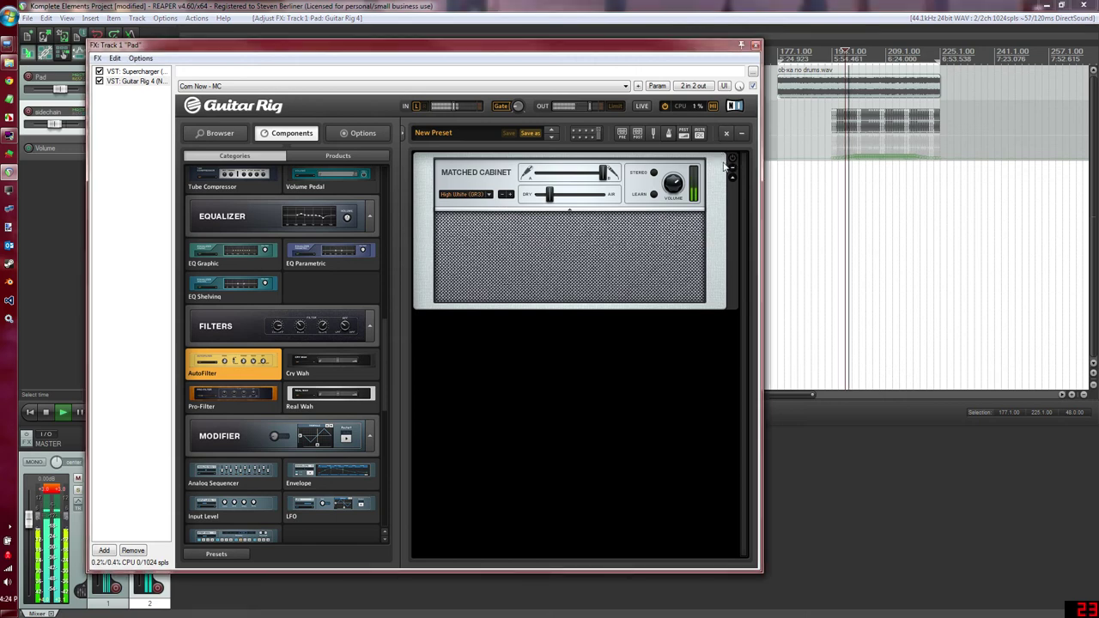
Stop the project's playback, leaving the Matched Cabinet in the rack
right_click(693, 172)
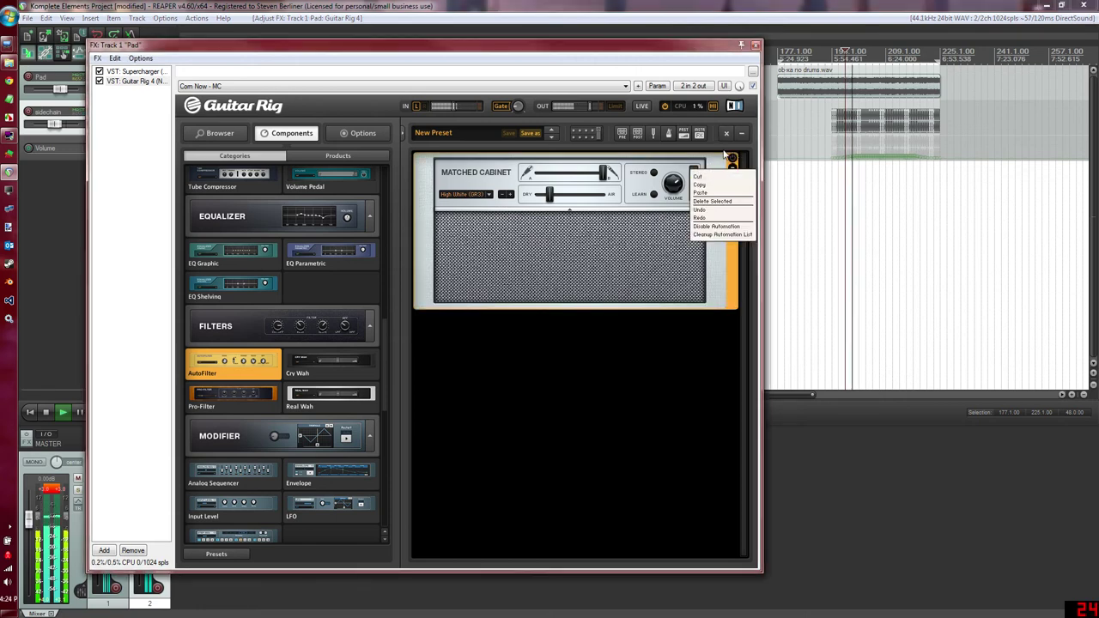
click(728, 153)
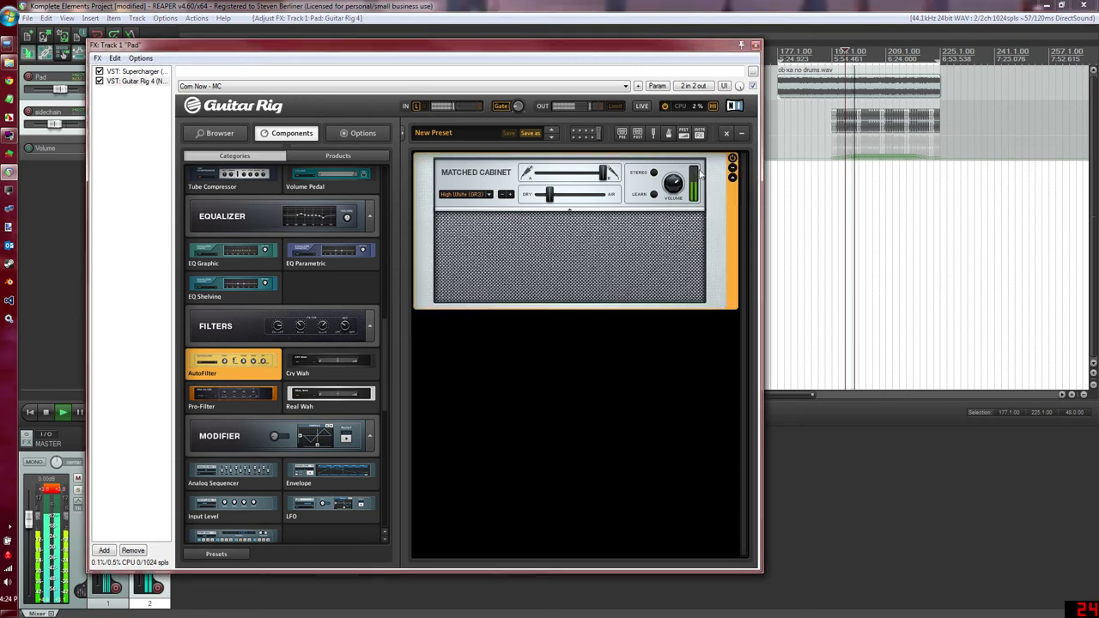
click(47, 414)
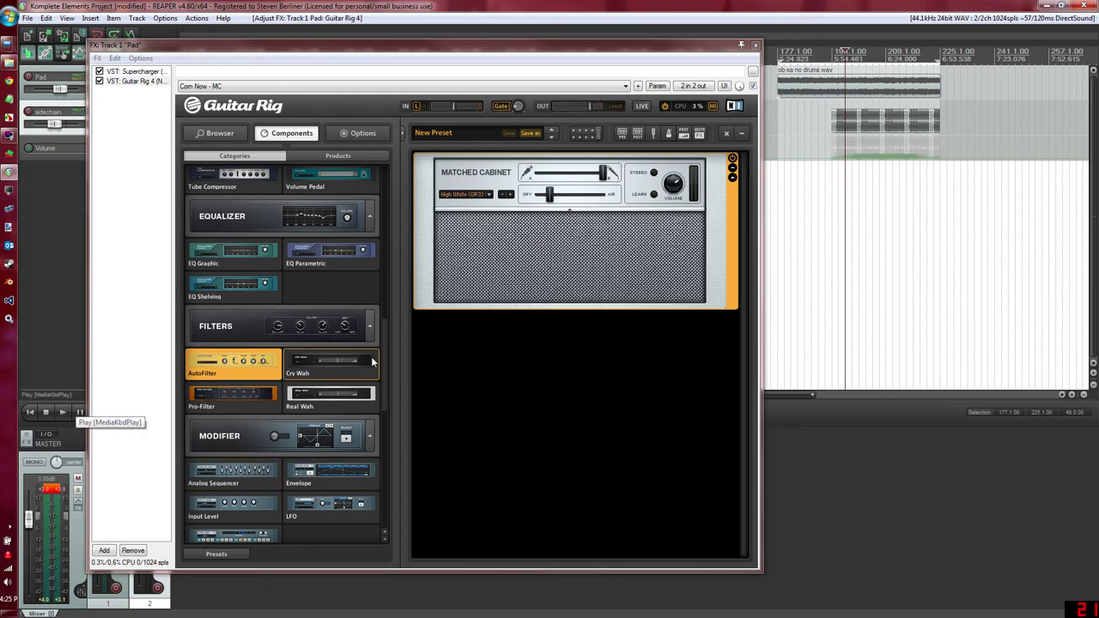
drag(386, 348, 391, 228)
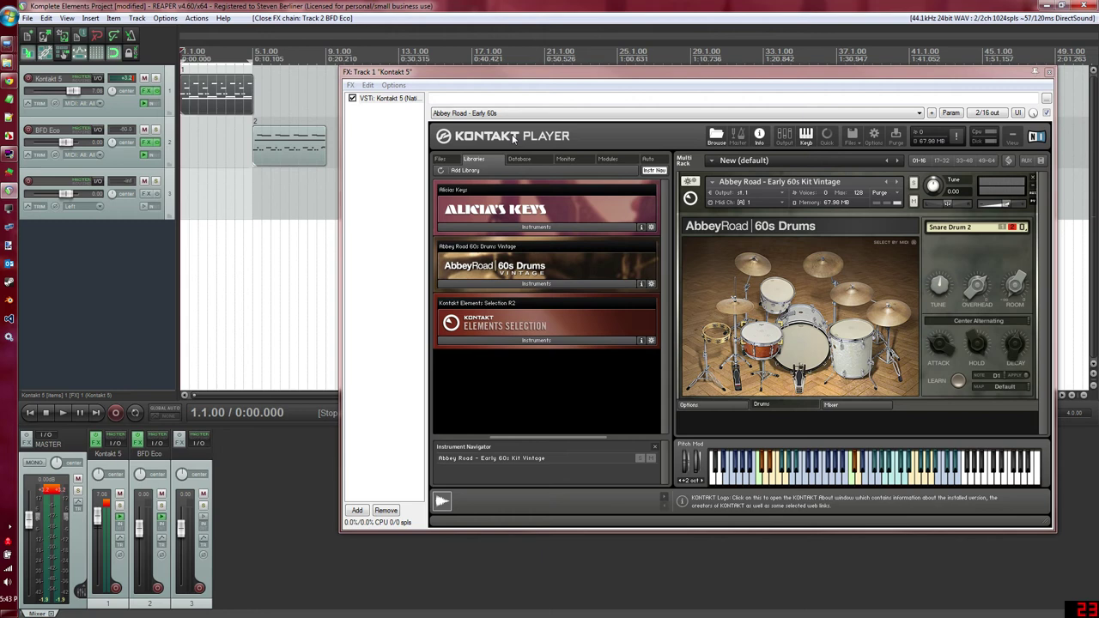
Play the Kontakt 5 drum clip from the project start with repeat turned on, and stop playback
click(62, 413)
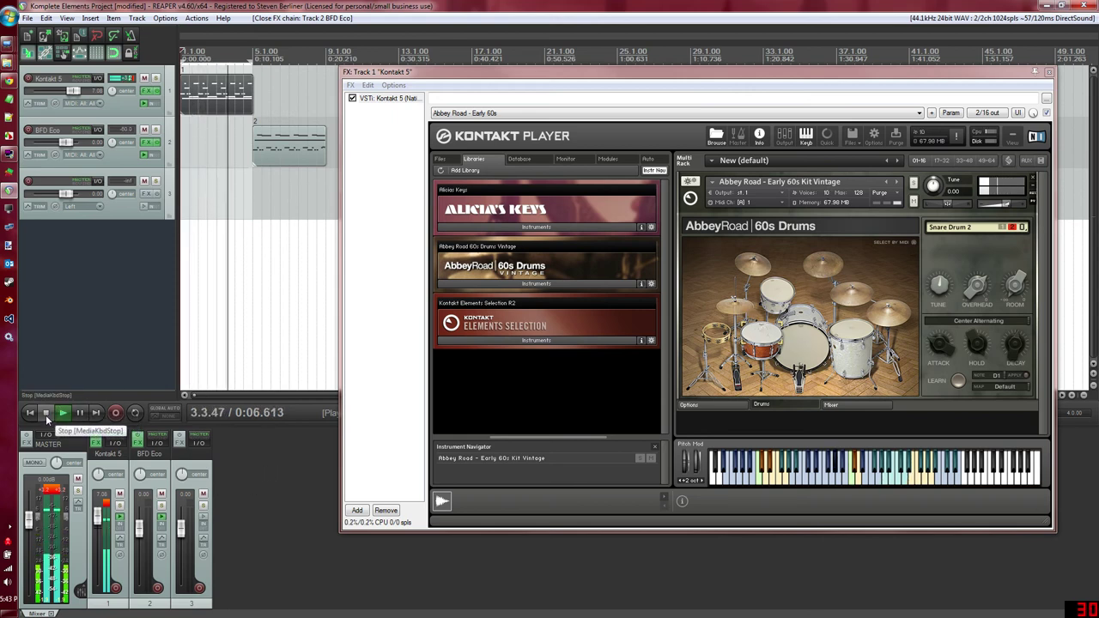
click(135, 413)
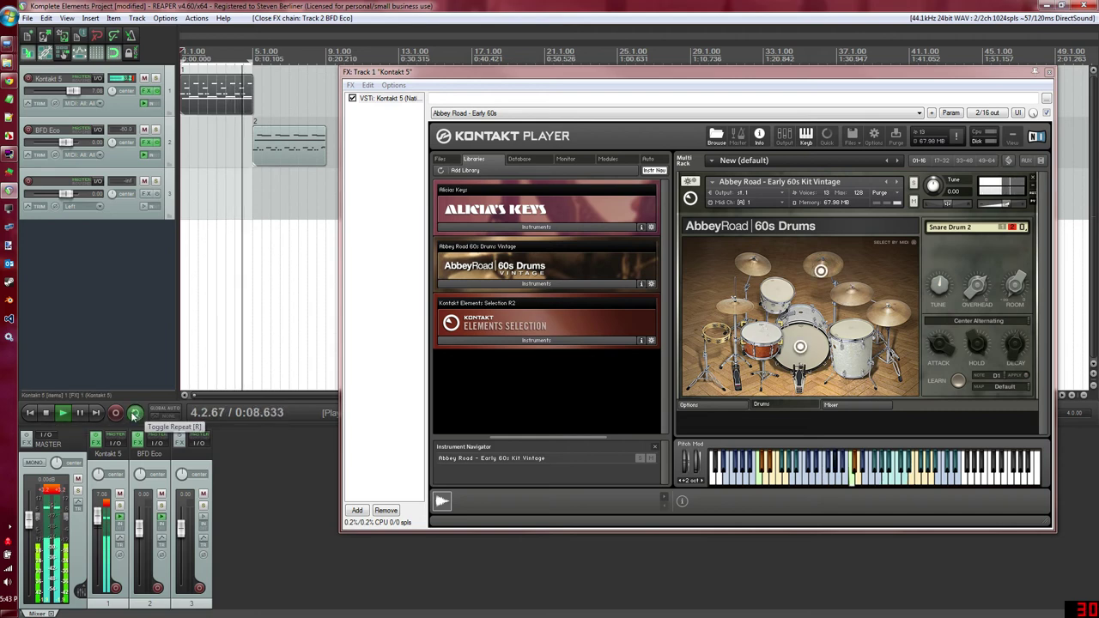
click(47, 413)
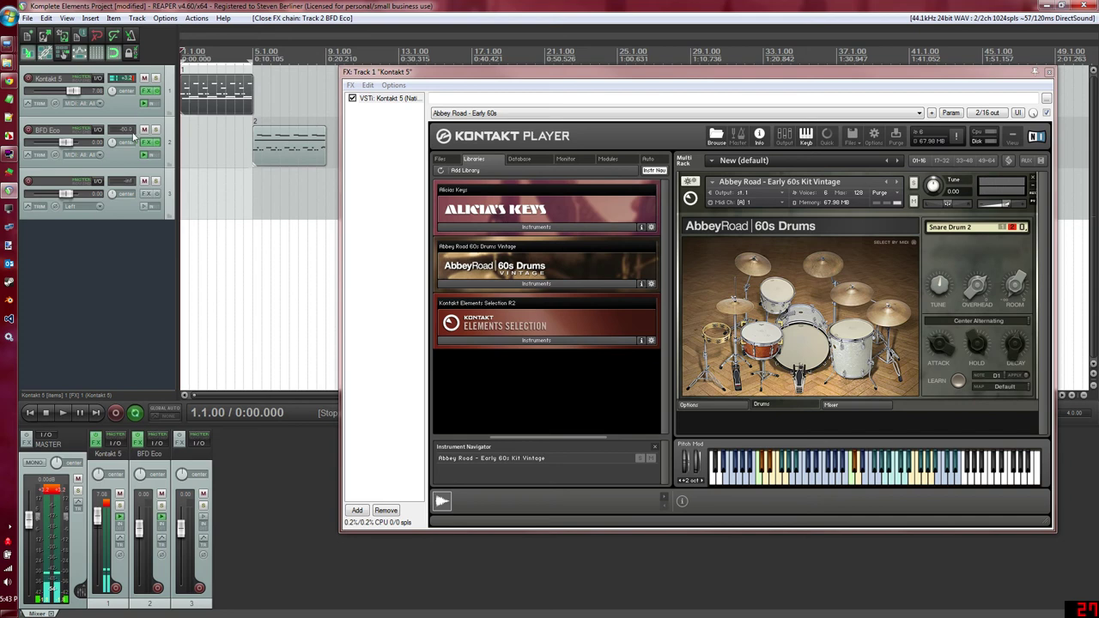
View the BFD Eco kit on track 2, and play from 3.3.00 through its clip with repeat off to compare the drum sounds
click(146, 142)
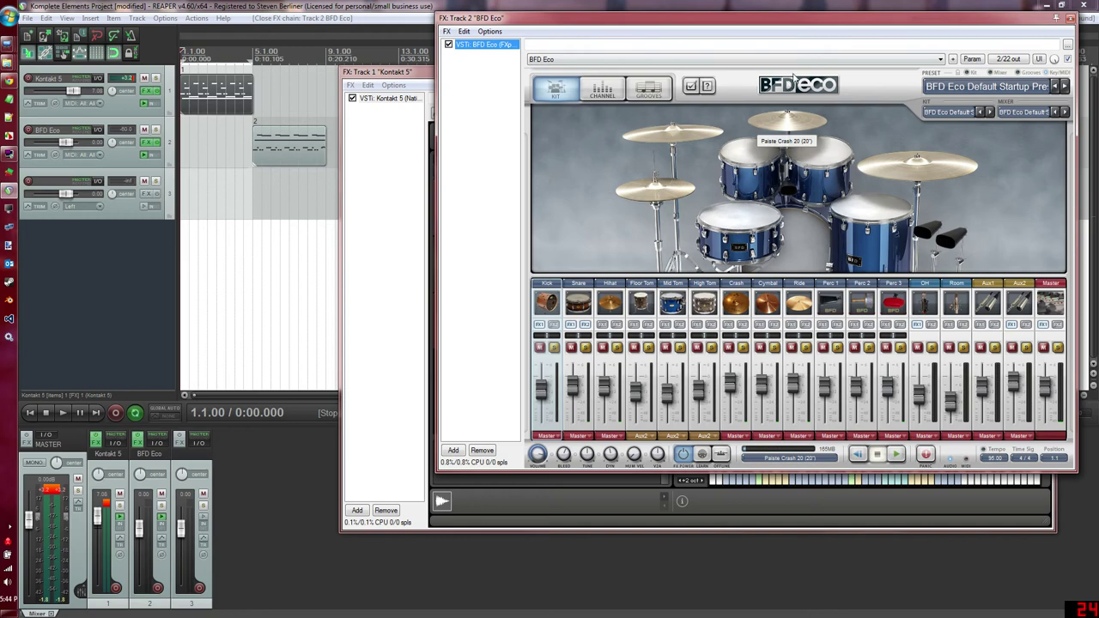
click(1069, 18)
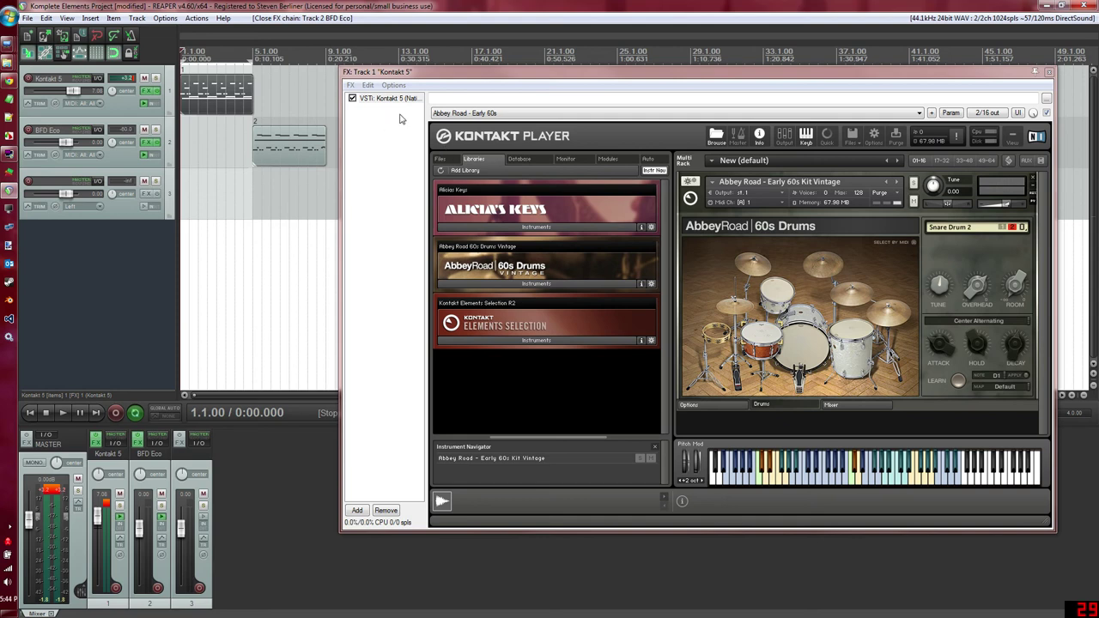
click(226, 257)
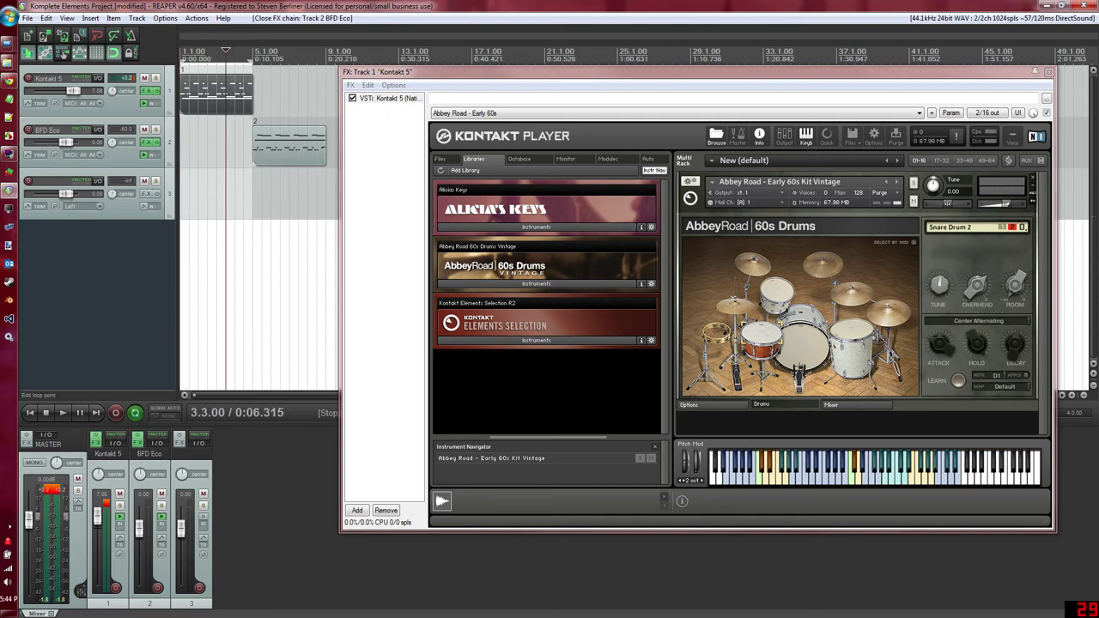
click(135, 413)
click(62, 413)
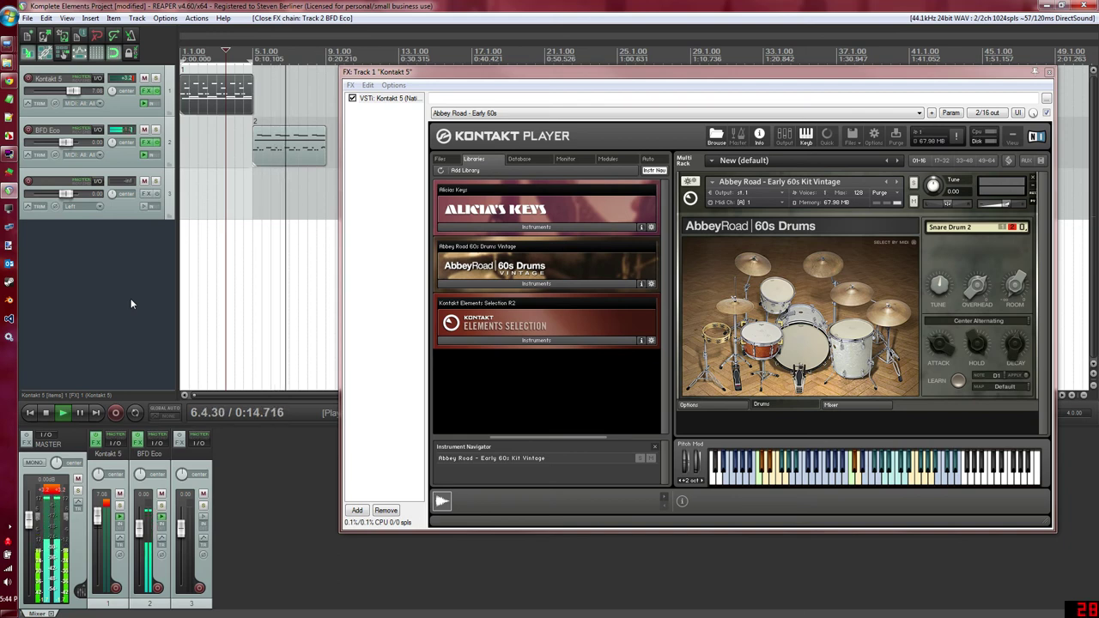
click(47, 413)
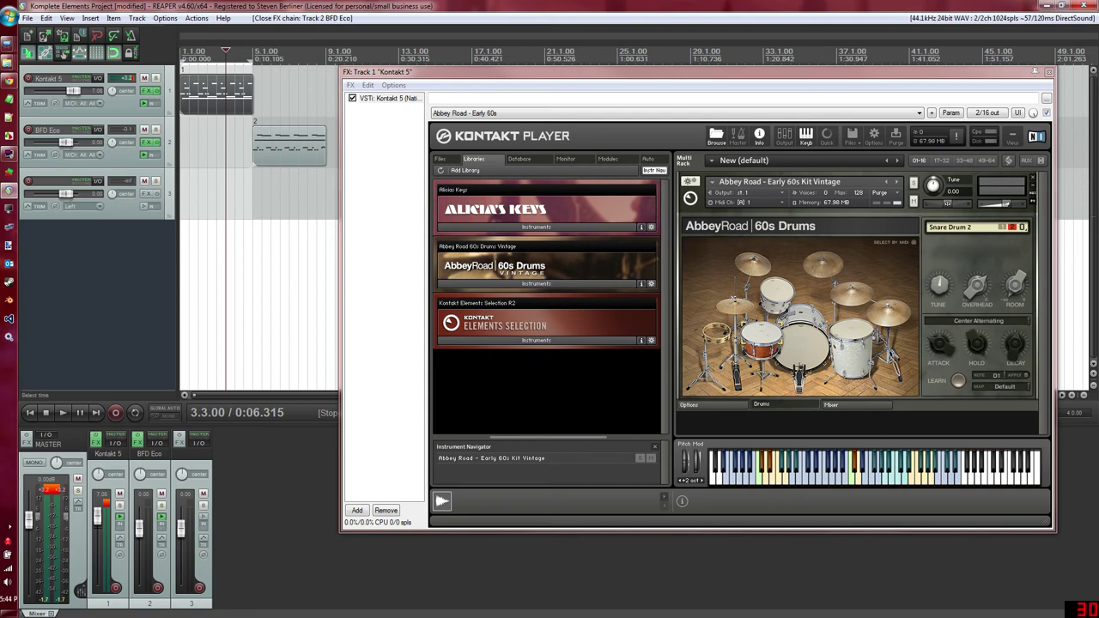
Return the edit cursor to the project start, turn repeat back on and move the Kontakt window closer to the track list
click(252, 116)
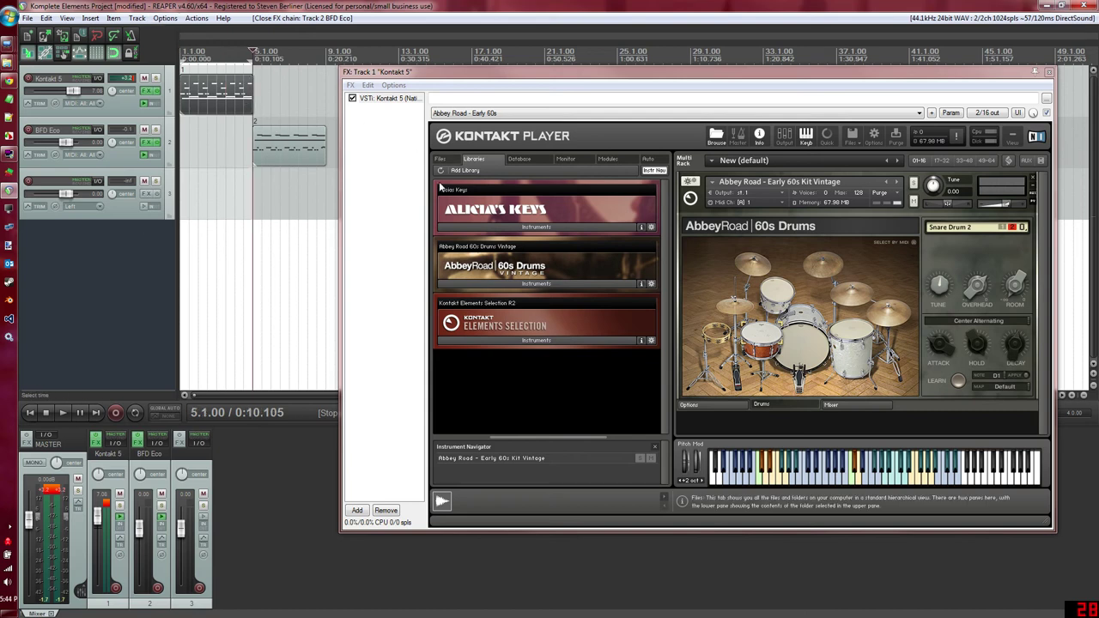
key(Home)
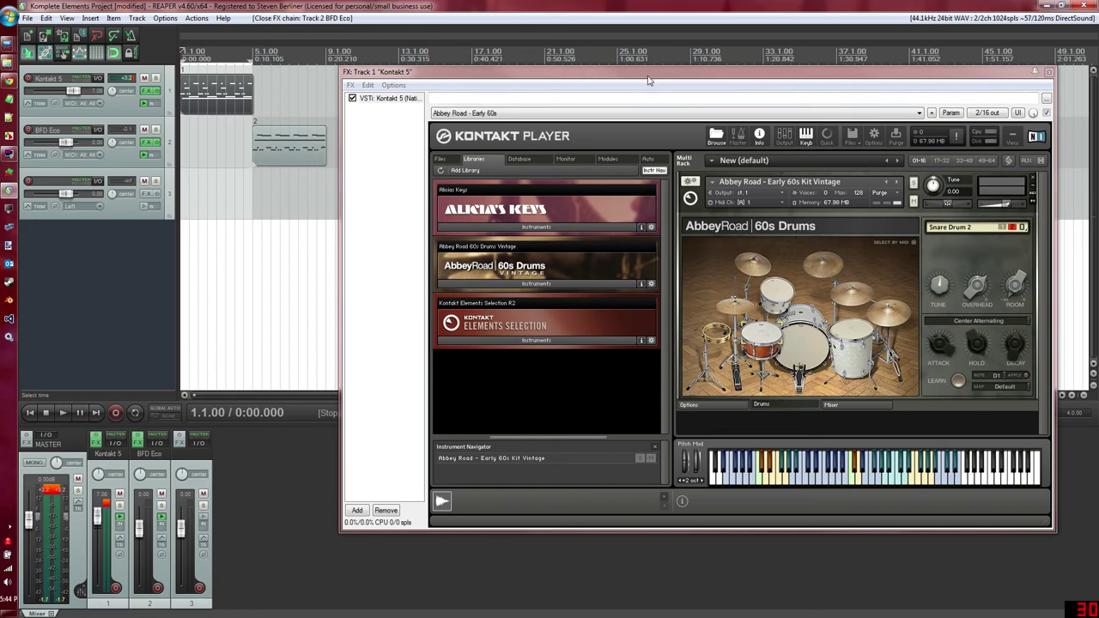
click(133, 413)
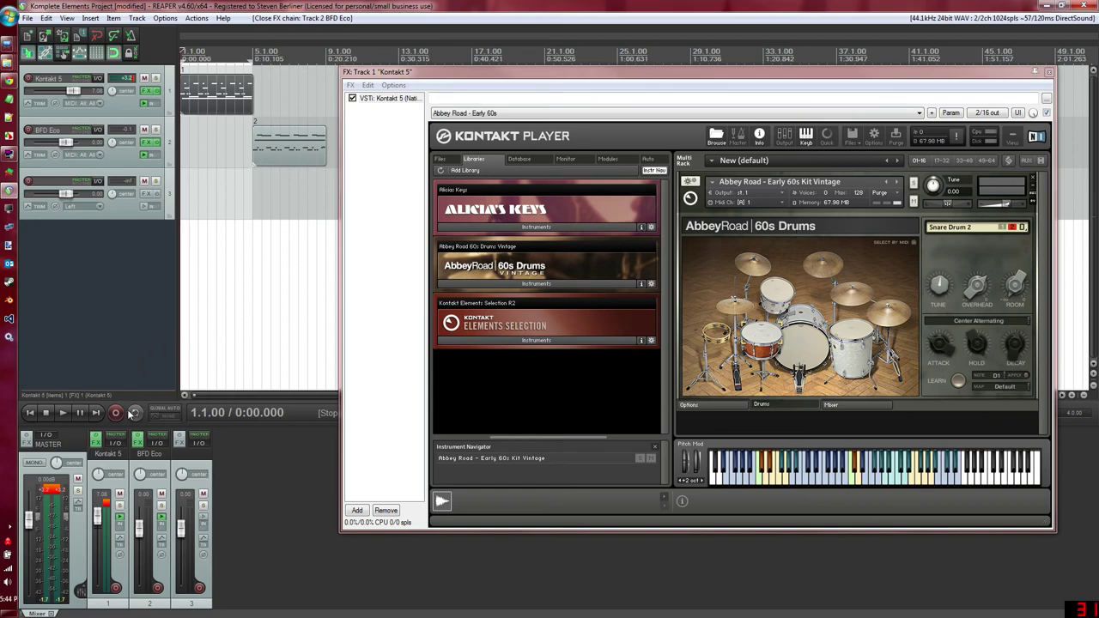
click(448, 78)
drag(446, 79, 356, 69)
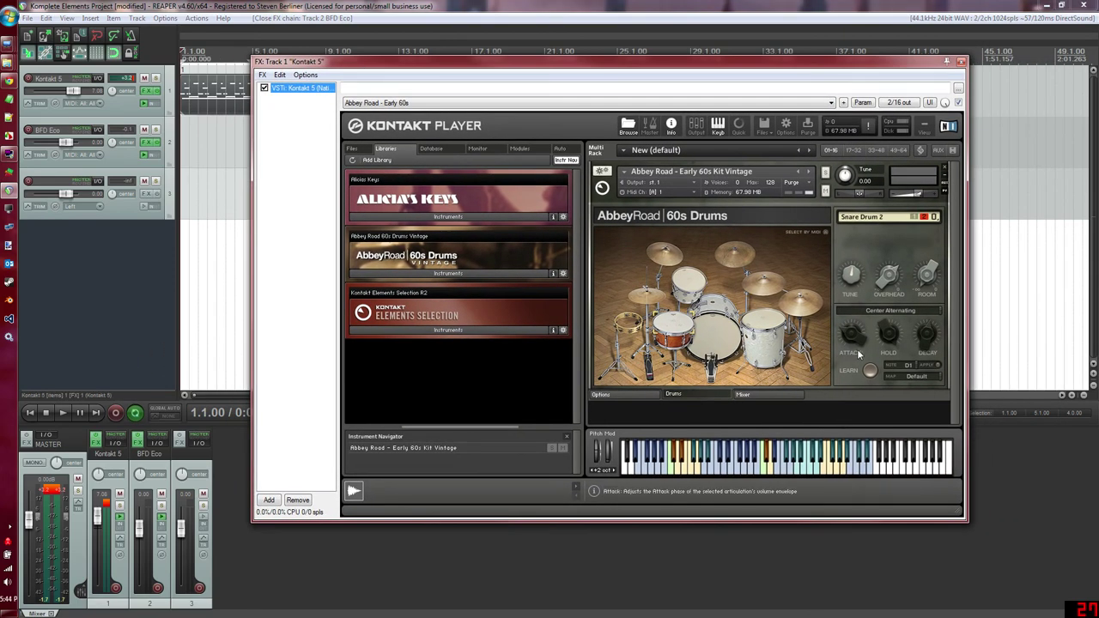
Audition the Abbey Road kit's Kick Drum repeatedly and examine its tuning, overhead, room and envelope controls
click(731, 327)
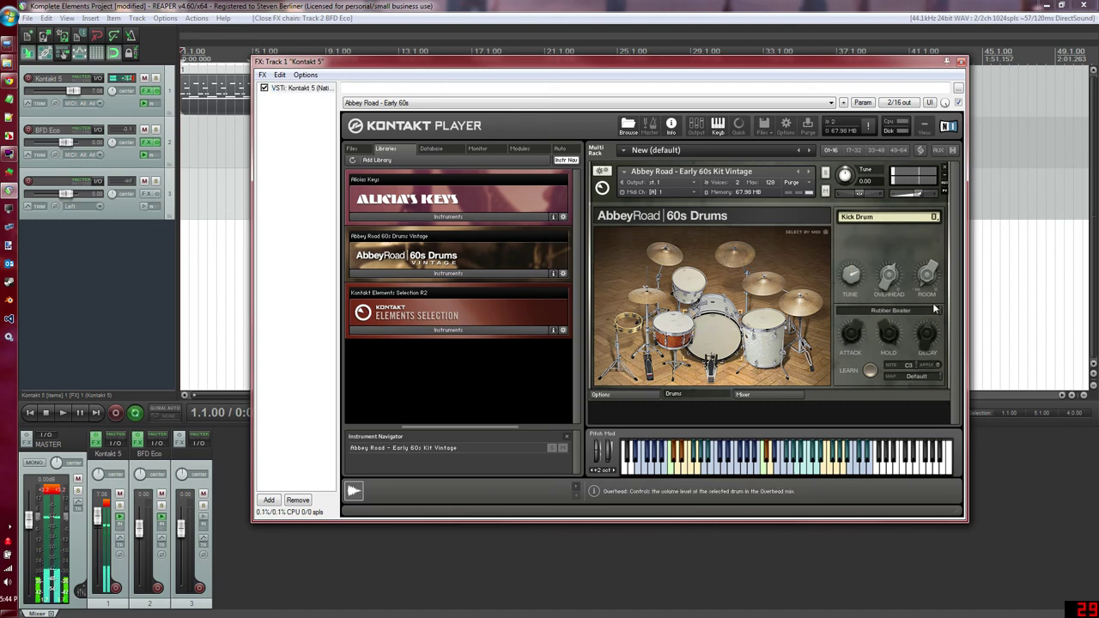
click(709, 320)
click(721, 333)
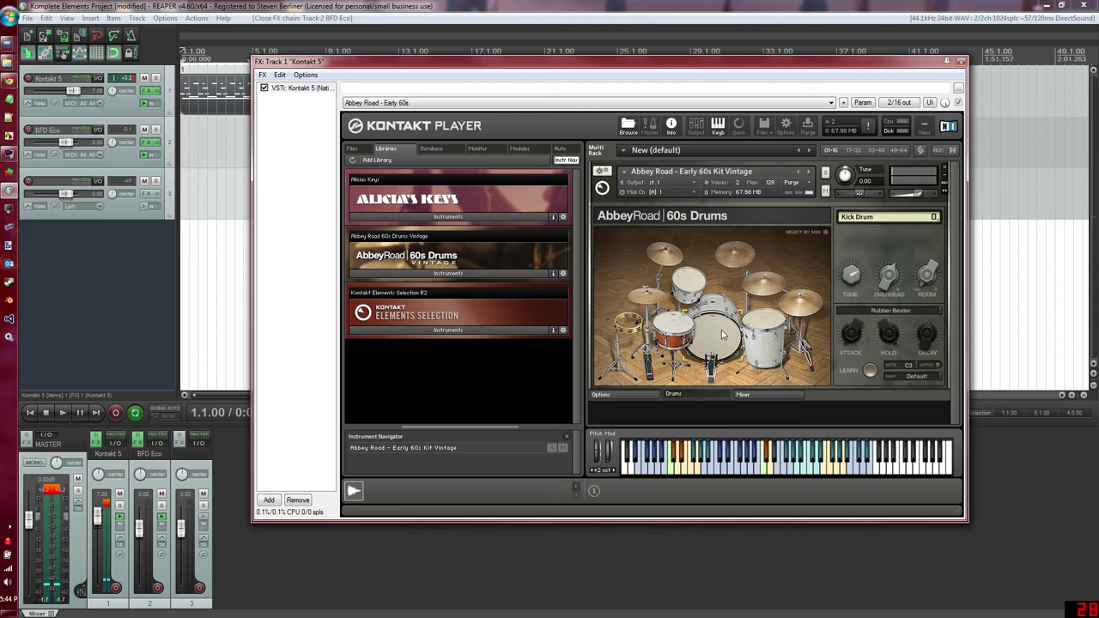
click(718, 333)
click(724, 341)
click(721, 341)
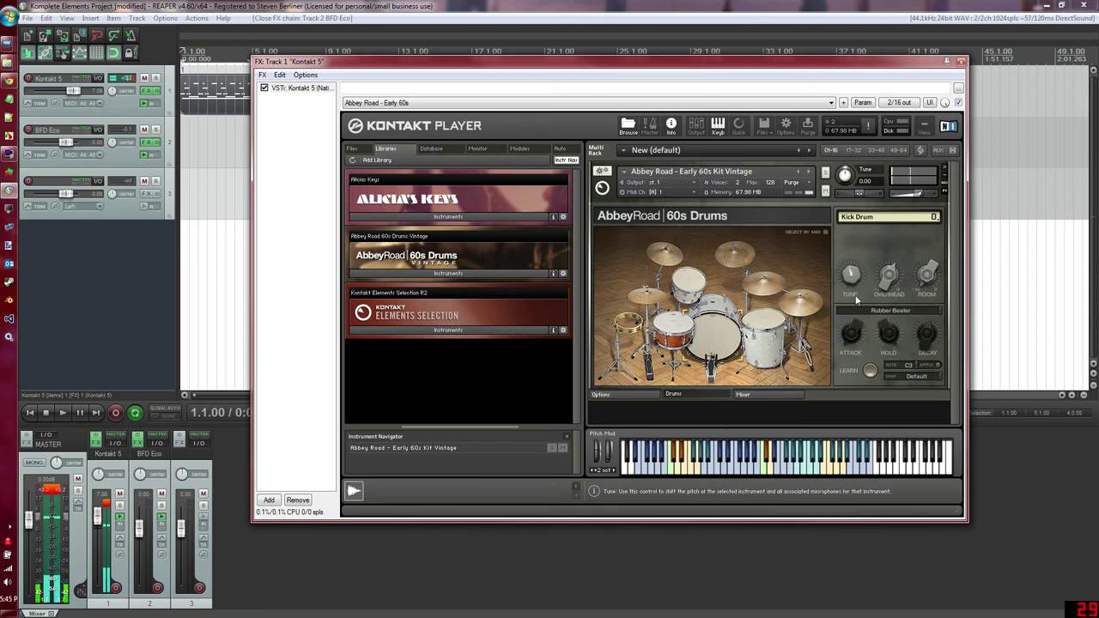
click(721, 342)
click(719, 331)
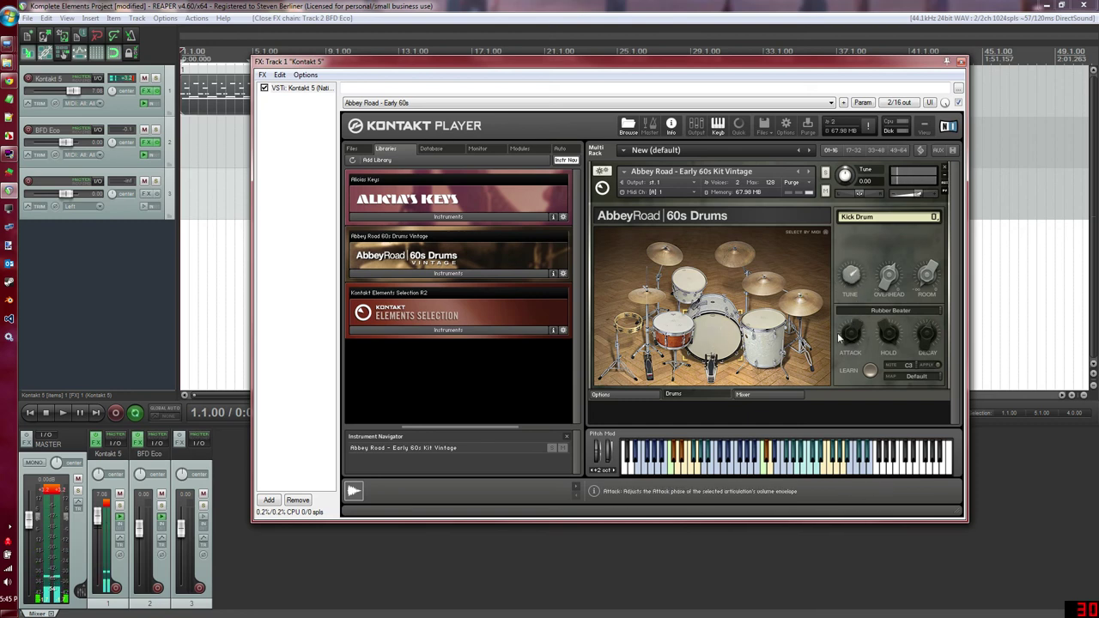
click(705, 344)
click(721, 343)
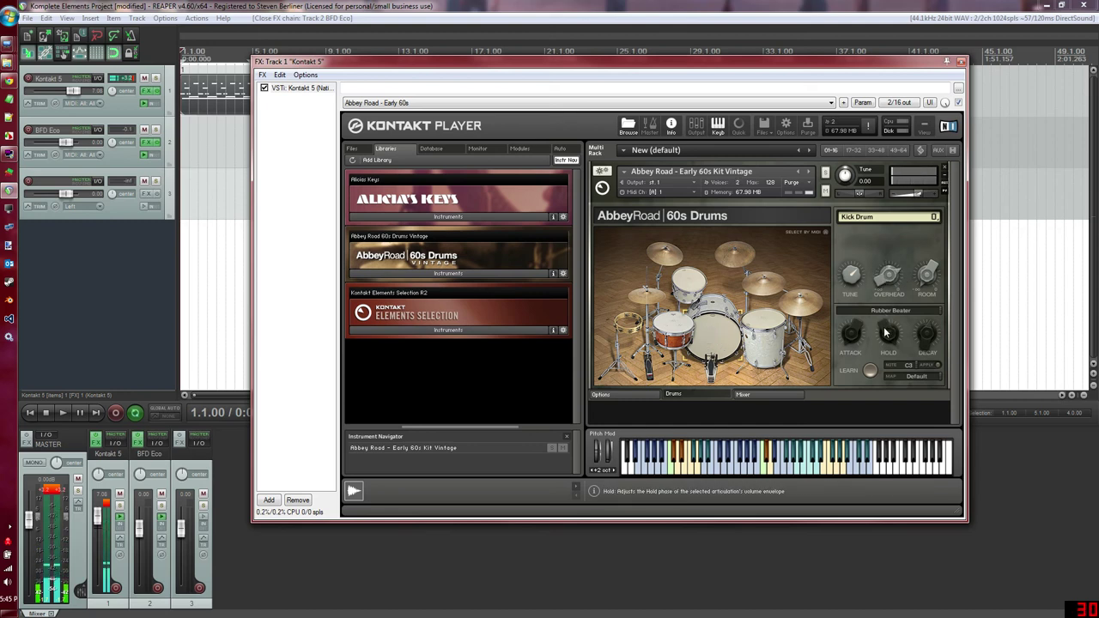
click(715, 340)
Select the kit's snare drum and compare snare variants 1 and 2, finishing on Snare Drum 2
click(679, 326)
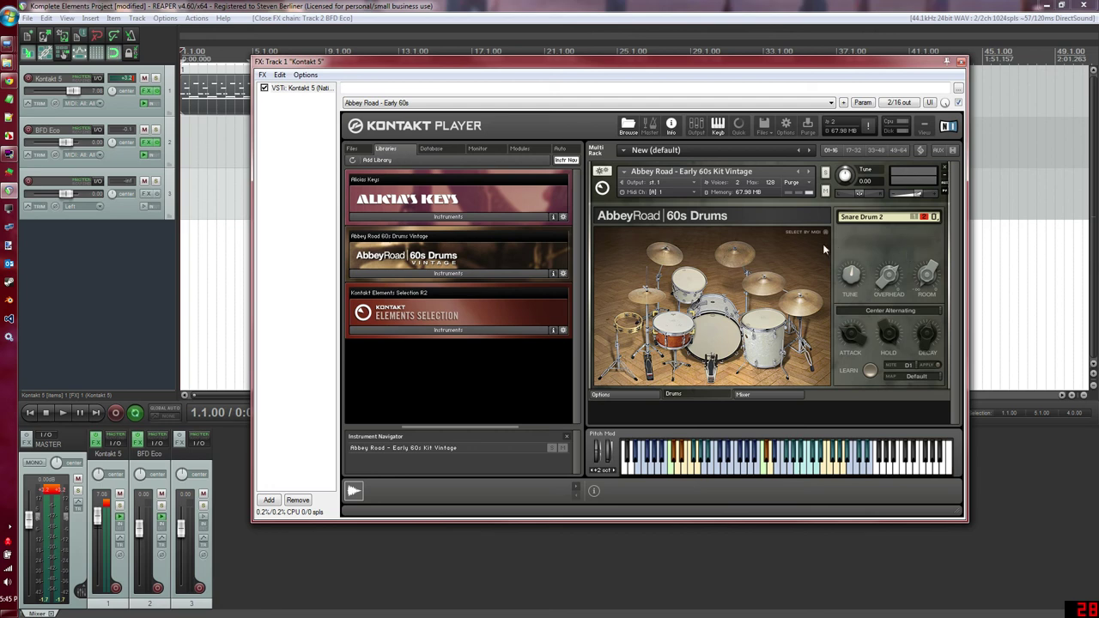
click(914, 216)
click(923, 216)
click(913, 217)
click(923, 216)
Audition the kit's ride and crash cymbals, followed by the tambourine
click(765, 297)
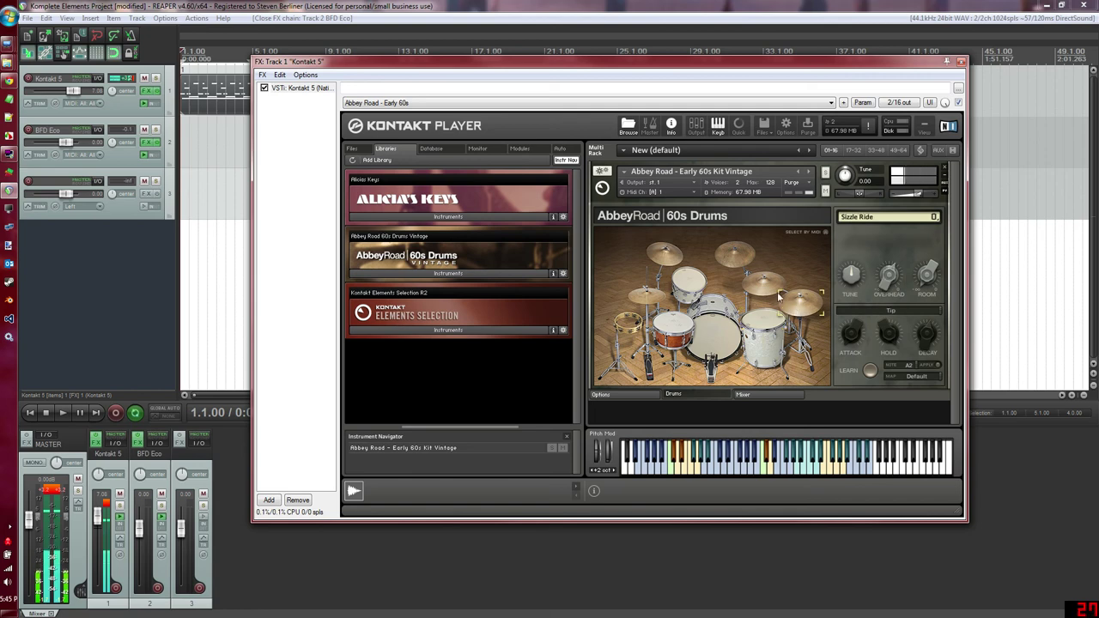
click(666, 257)
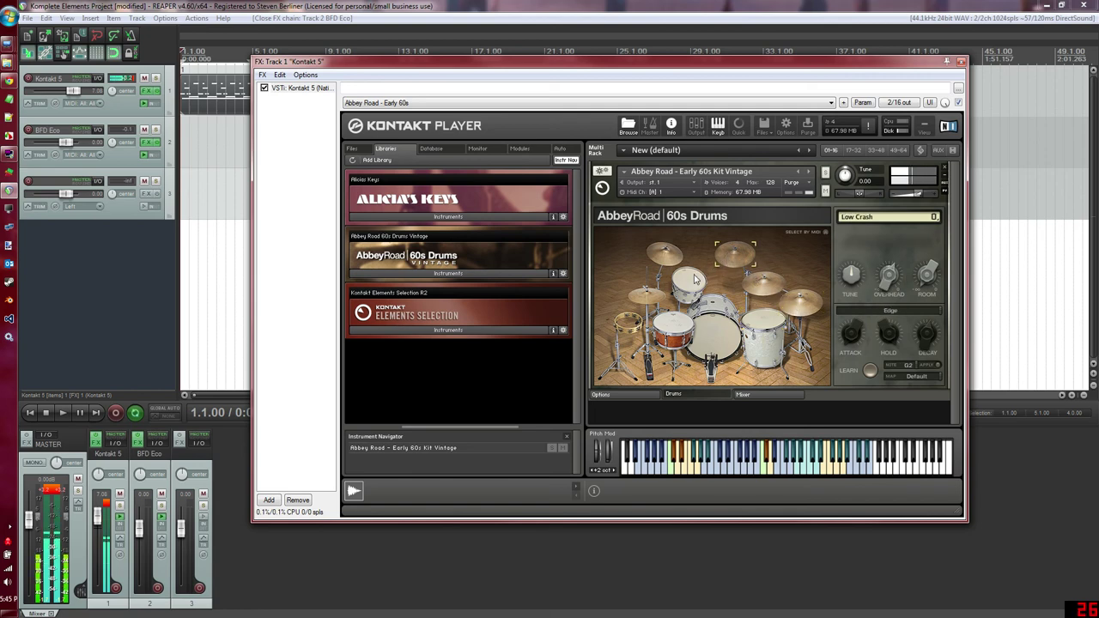
click(629, 327)
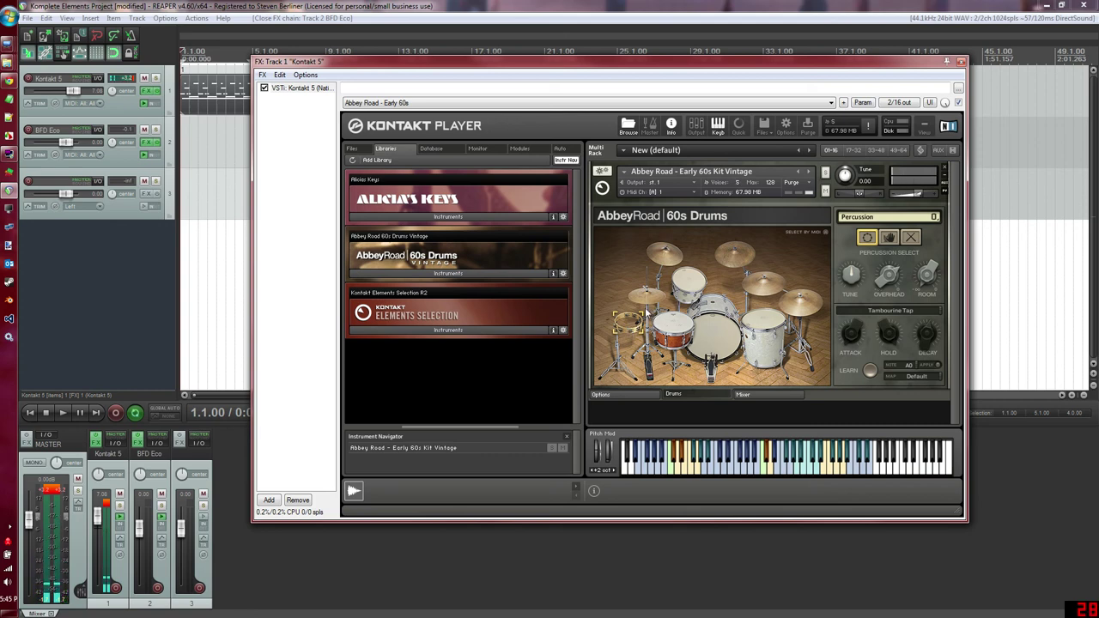
click(629, 326)
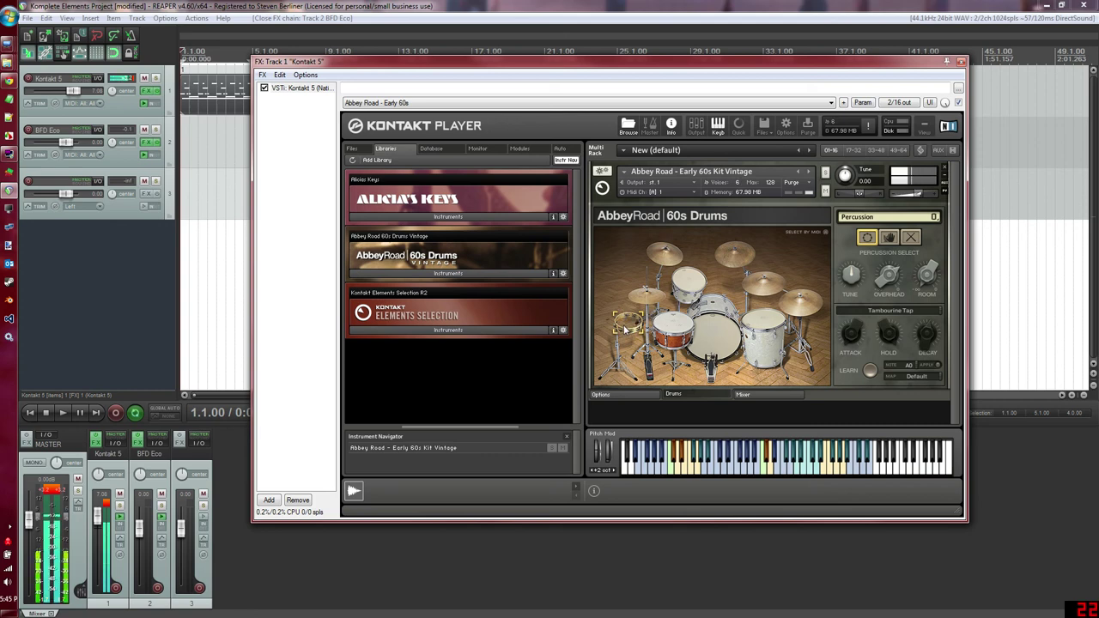
Switch the kit's percussion to claps and sticks in turn, audition the sounds, and return it to the tambourine
click(892, 239)
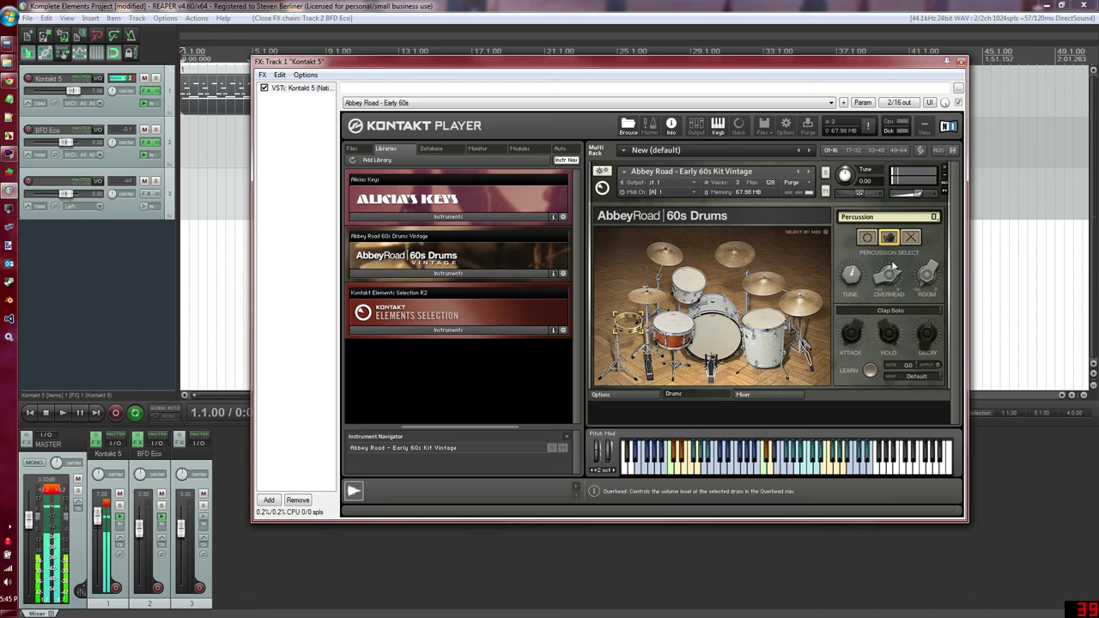
click(913, 238)
click(631, 327)
click(631, 327)
click(633, 326)
click(867, 238)
click(626, 326)
Examine the Abbey Road kit's mixer channels for drums and percussion, and open its Options page
click(763, 395)
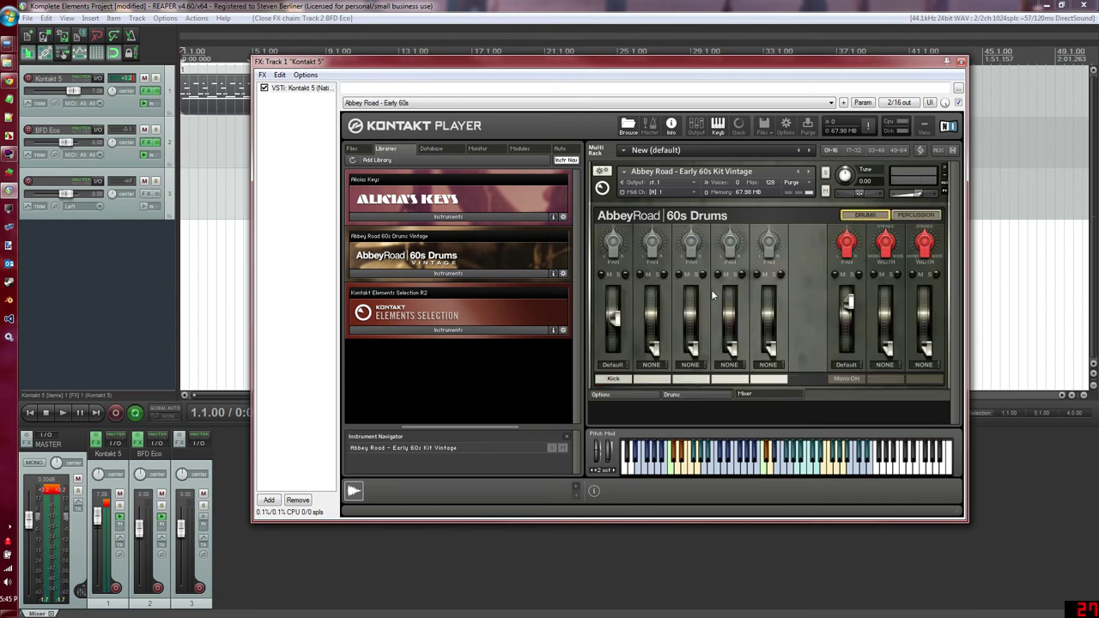
click(910, 215)
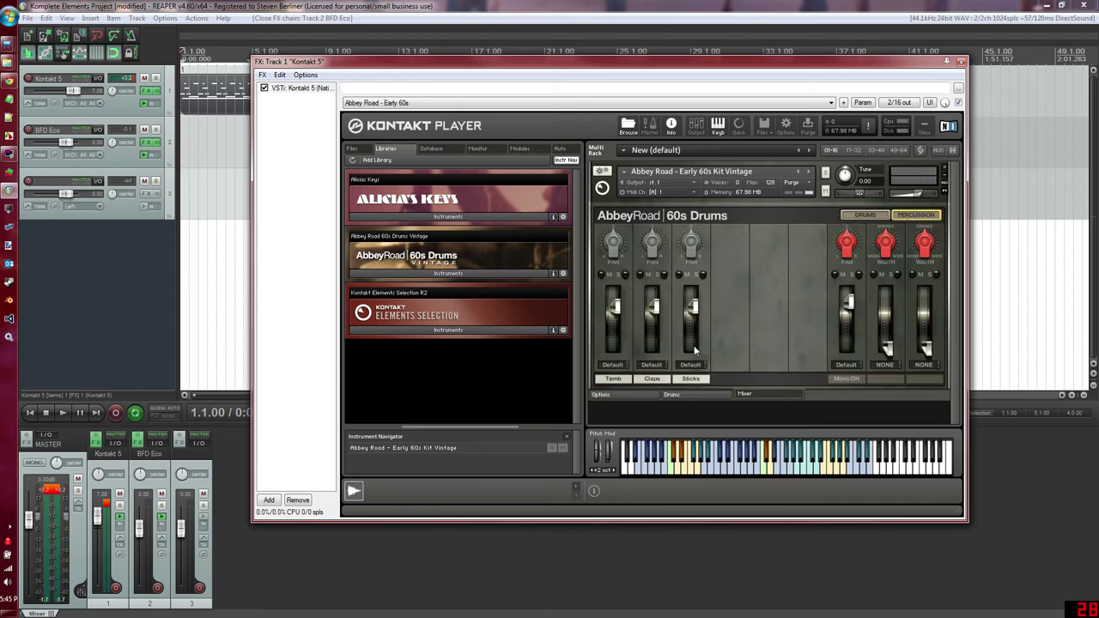
click(867, 216)
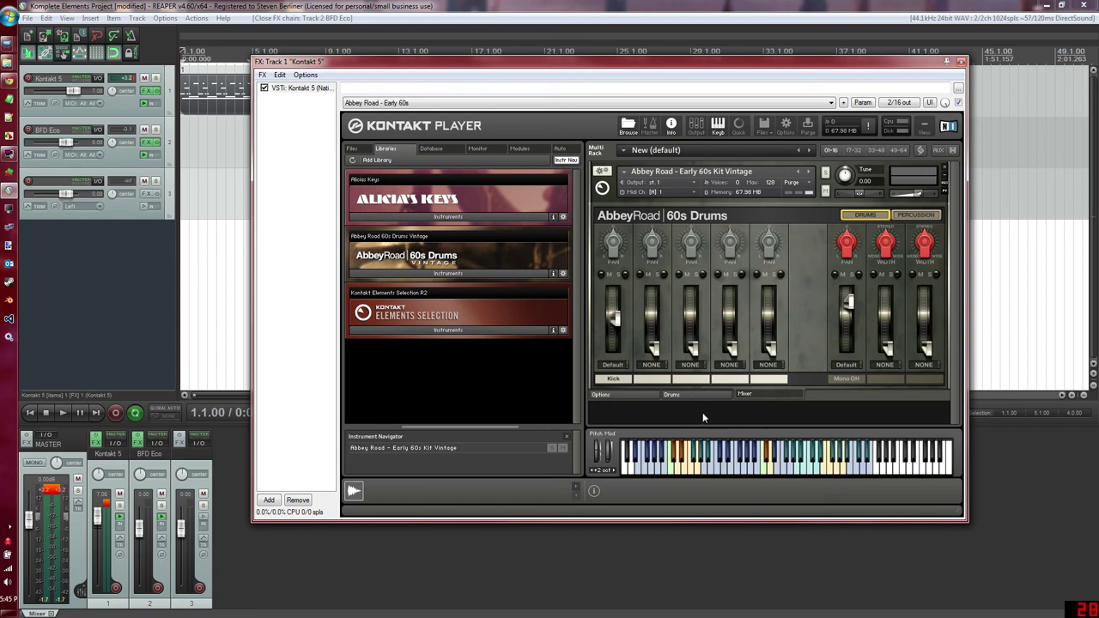
click(616, 393)
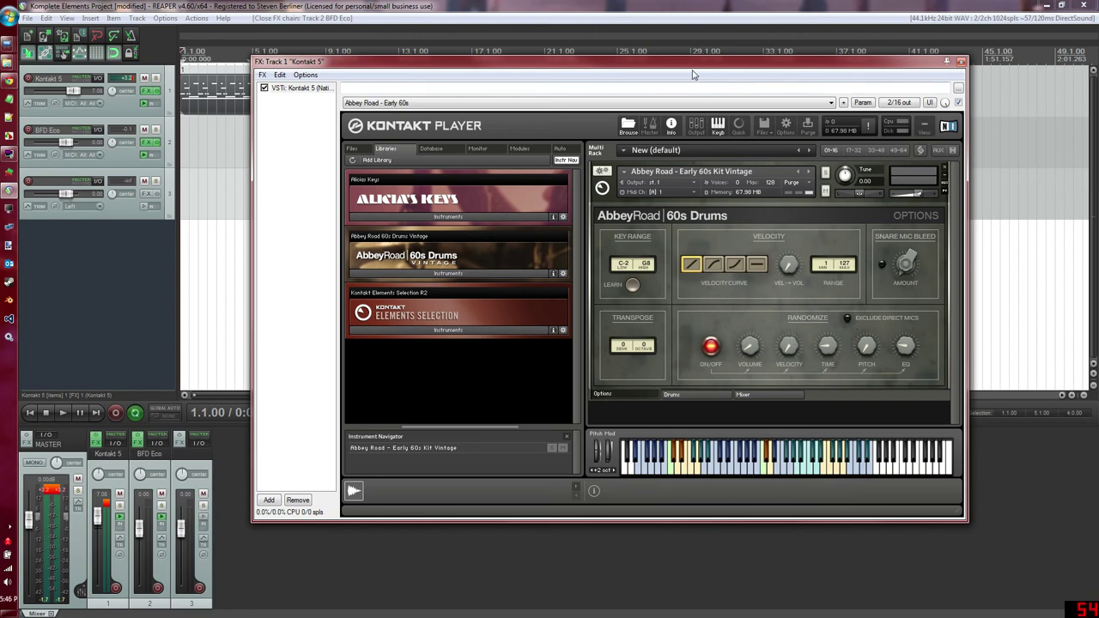
Vary the Randomize amounts while looping the drum clip, turn the randomizer off, and return to the kit's Drums page with playback stopped
mouse_move(692, 66)
mouse_down()
mouse_move(717, 69)
mouse_move(701, 66)
mouse_up()
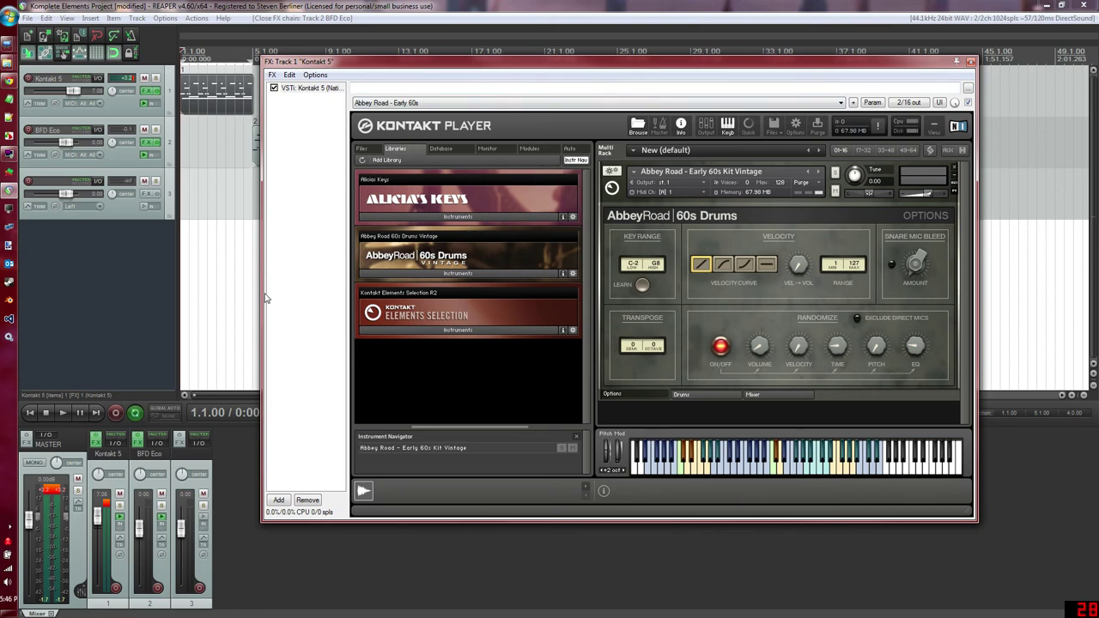
click(62, 412)
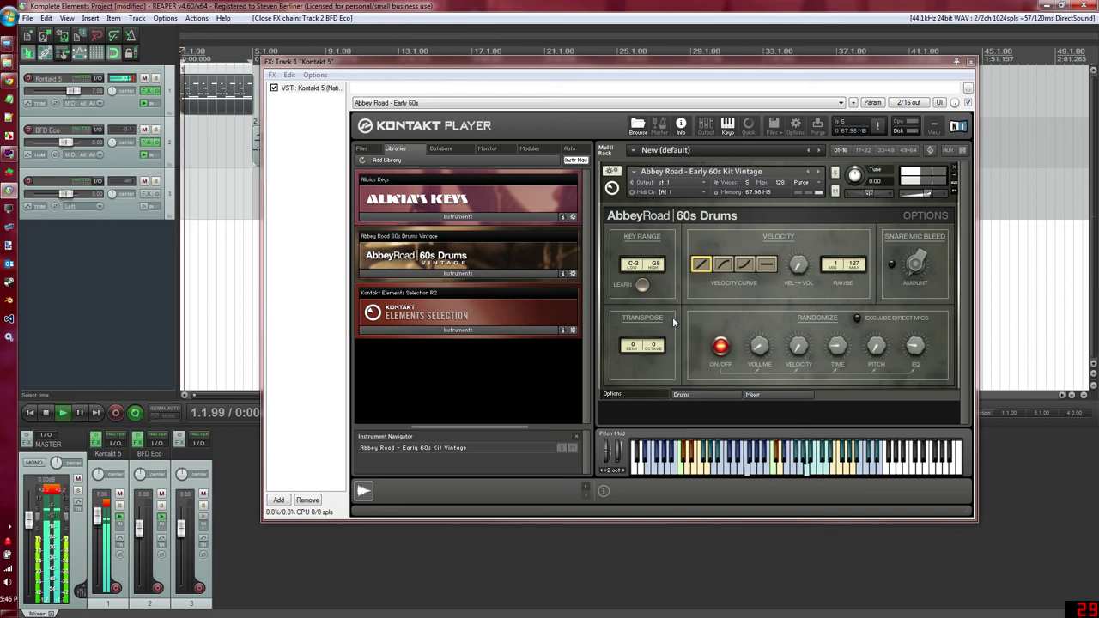
drag(761, 348, 766, 261)
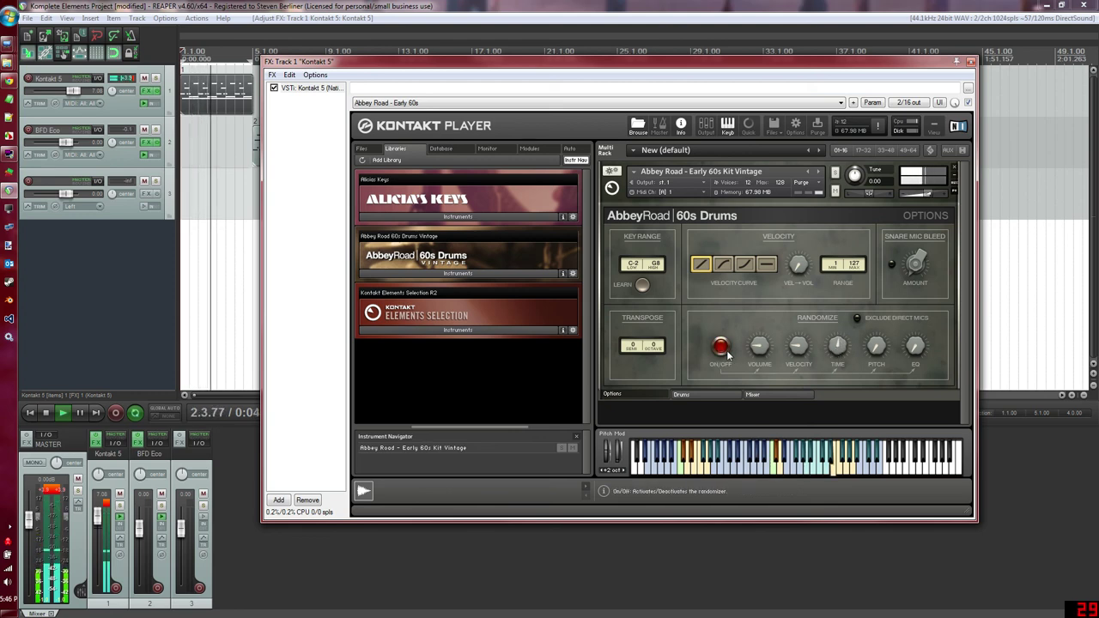
click(46, 412)
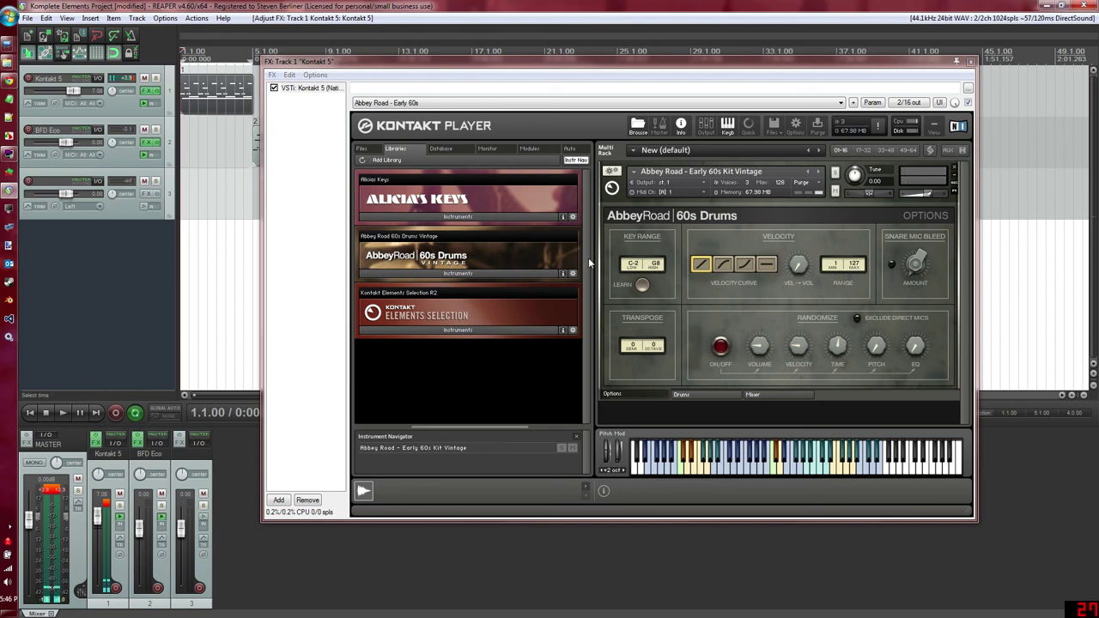
click(697, 394)
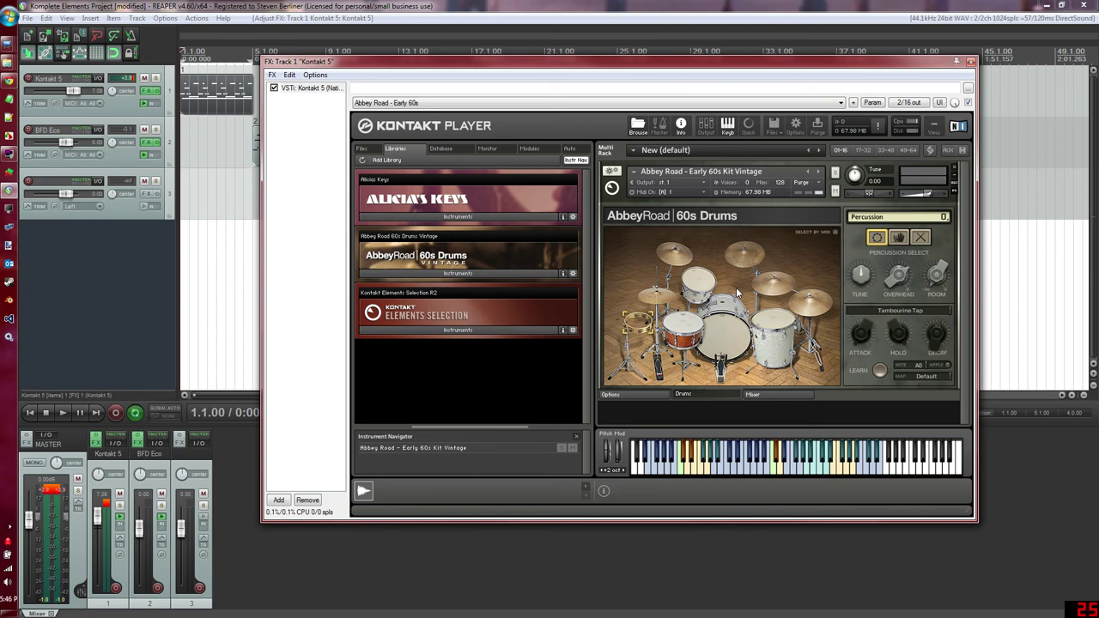